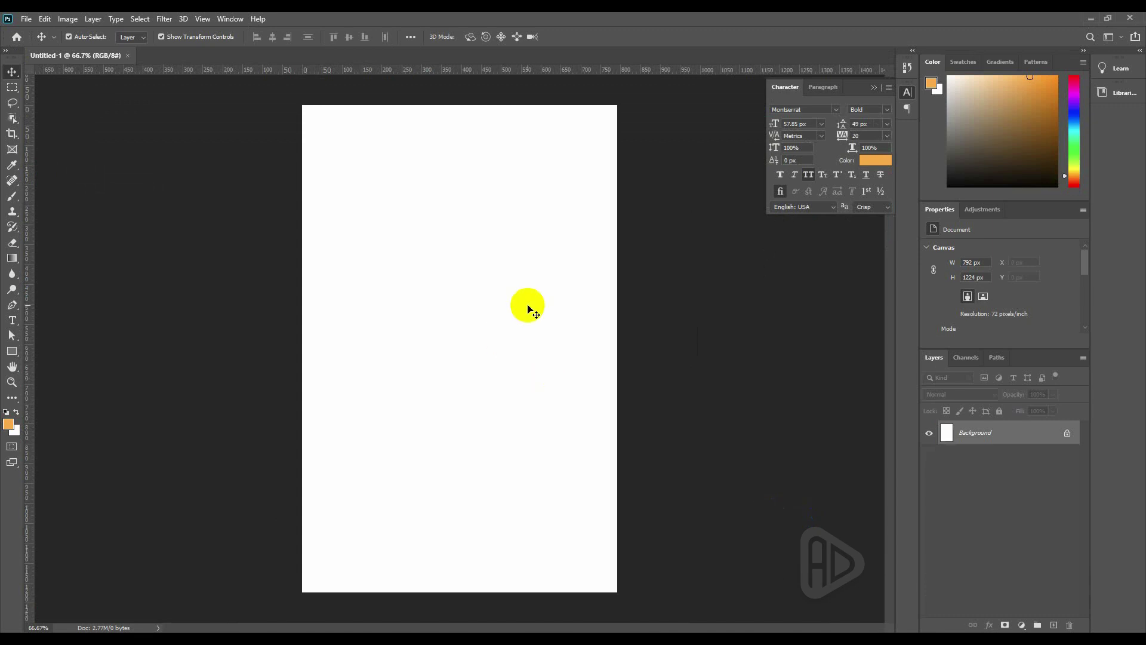
# Draw a rectangle shape covering the entire canvas.
pyautogui.click(10, 354)
pyautogui.click(377, 221)
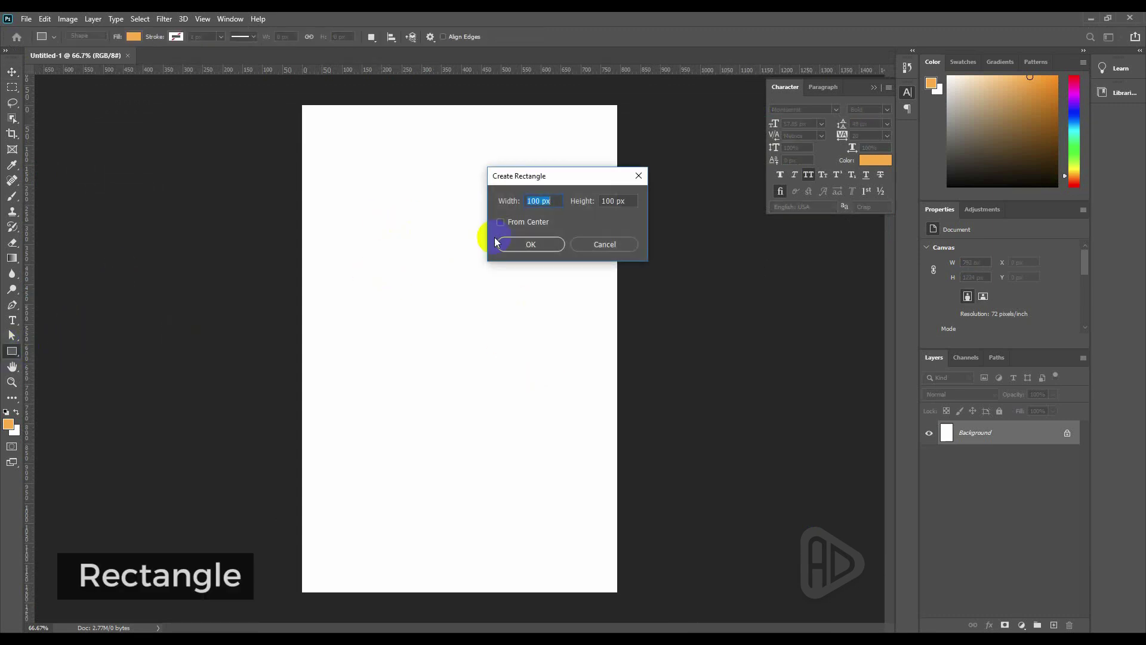
pyautogui.click(576, 245)
pyautogui.moveTo(301, 104); pyautogui.dragTo(622, 600)
# Change the canvas-sized rectangle's fill to black and lock its layer.
pyautogui.doubleClick(947, 435)
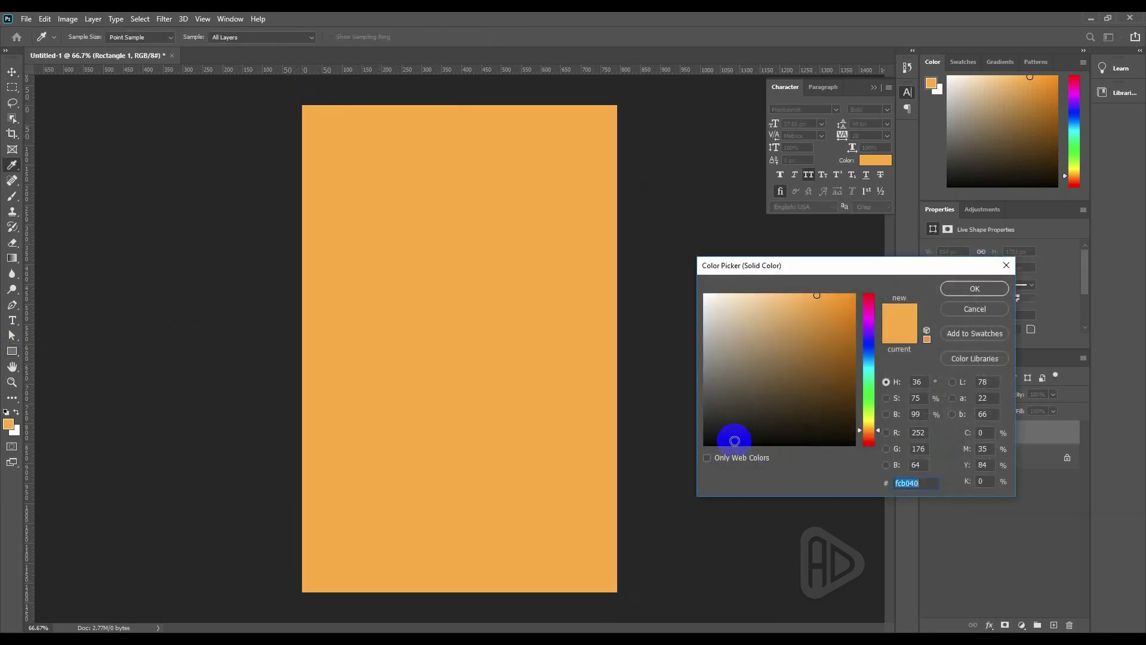
pyautogui.click(744, 440)
pyautogui.click(963, 289)
pyautogui.click(5, 73)
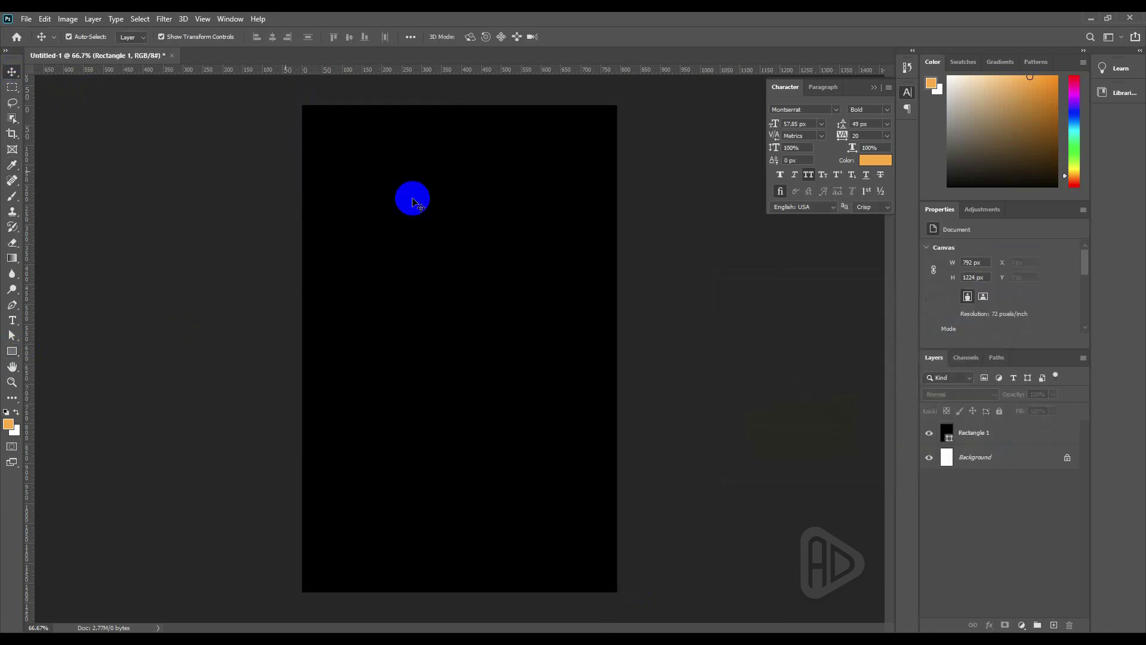
pyautogui.click(1000, 411)
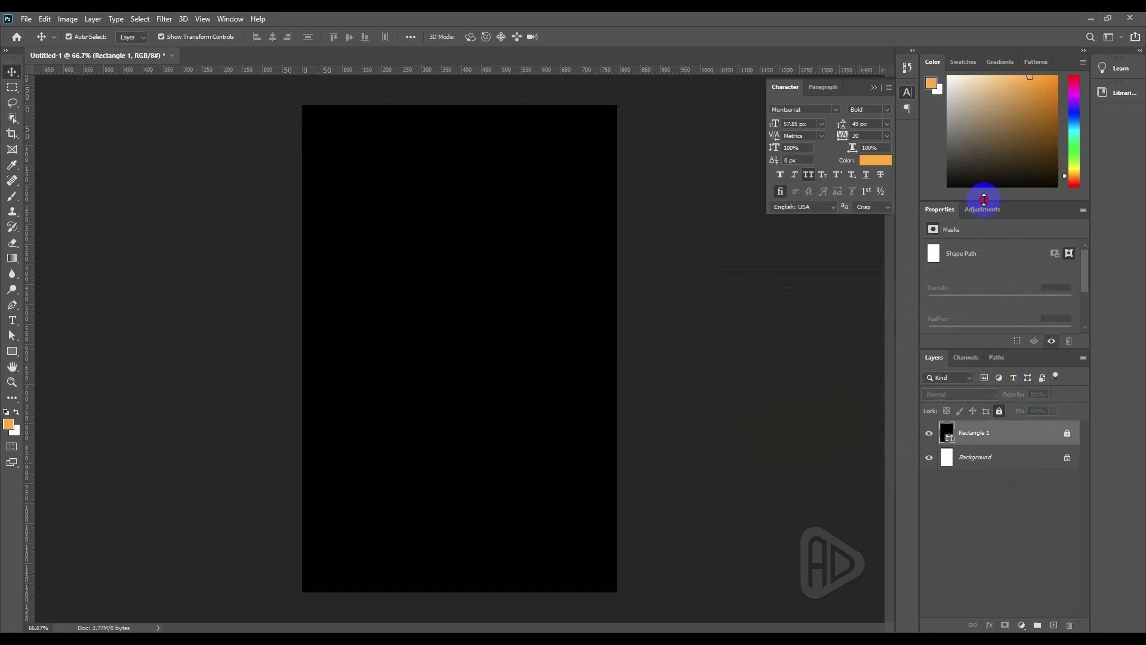
# Shrink the Color panel to give the Layers panel more height, and close the Properties panel.
pyautogui.moveTo(983, 202); pyautogui.dragTo(983, 134)
pyautogui.moveTo(980, 349); pyautogui.dragTo(983, 189)
pyautogui.click(1084, 144)
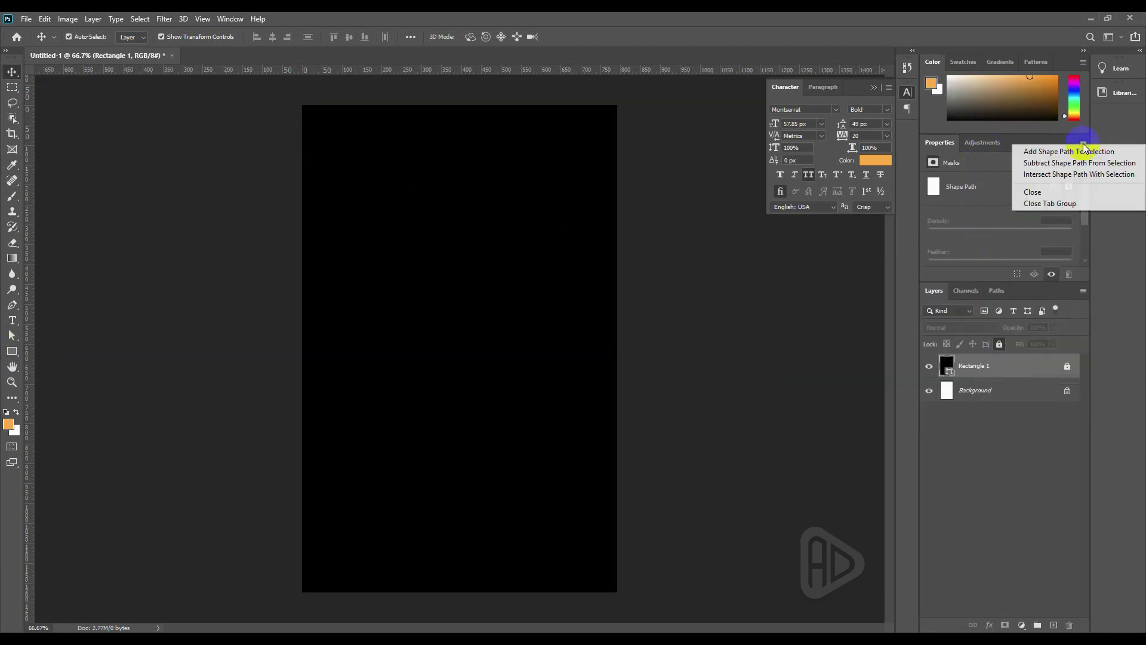
pyautogui.click(1039, 192)
pyautogui.moveTo(1040, 220); pyautogui.dragTo(1040, 210)
pyautogui.click(478, 304)
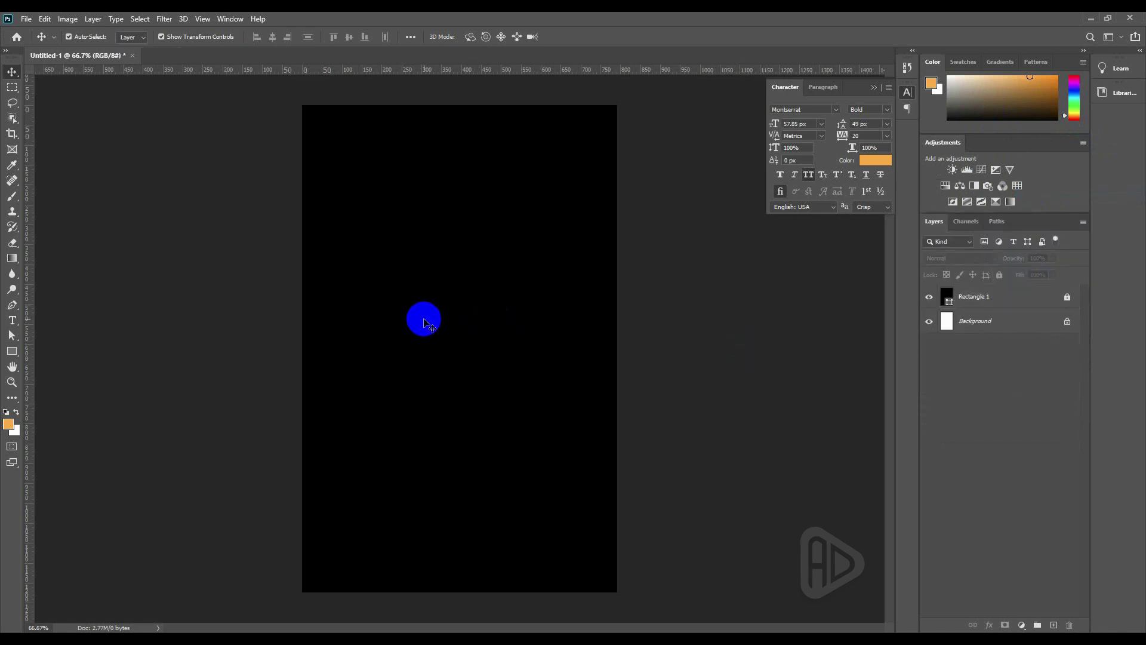
# Place a vertical guide along the middle of the canvas.
pyautogui.click(12, 351)
pyautogui.moveTo(127, 385); pyautogui.dragTo(469, 386)
pyautogui.hotkey('ctrl', 'z')
pyautogui.click(12, 71)
pyautogui.moveTo(471, 97); pyautogui.dragTo(463, 98)
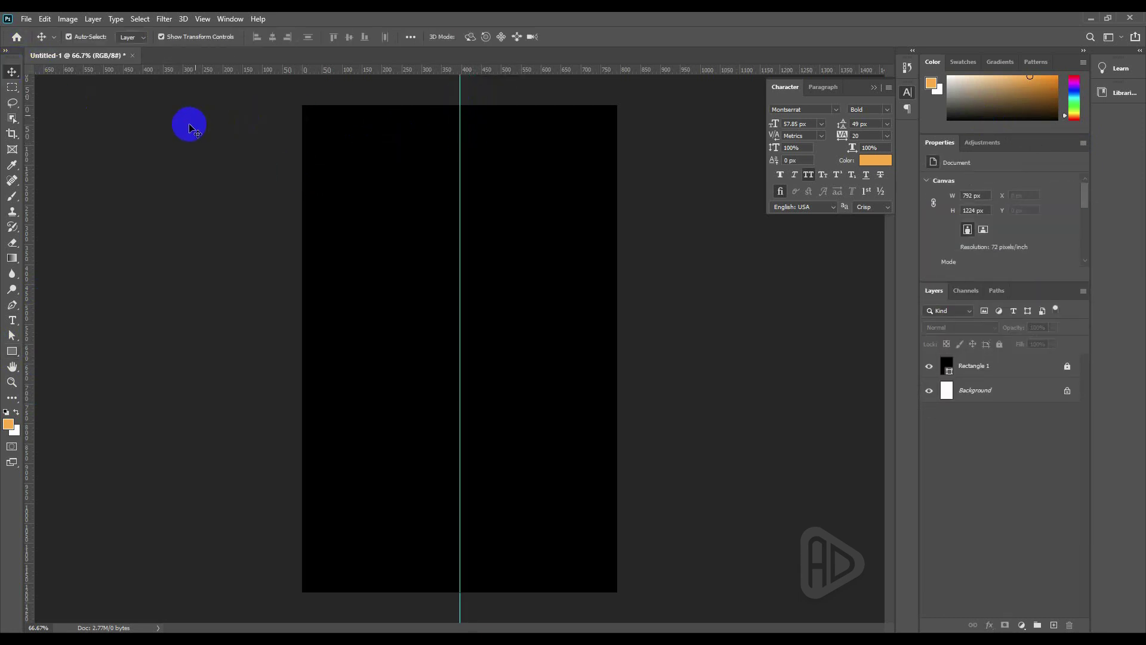
# Draw a small rectangle about 43 × 29 px near the canvas's upper-left corner.
pyautogui.click(12, 351)
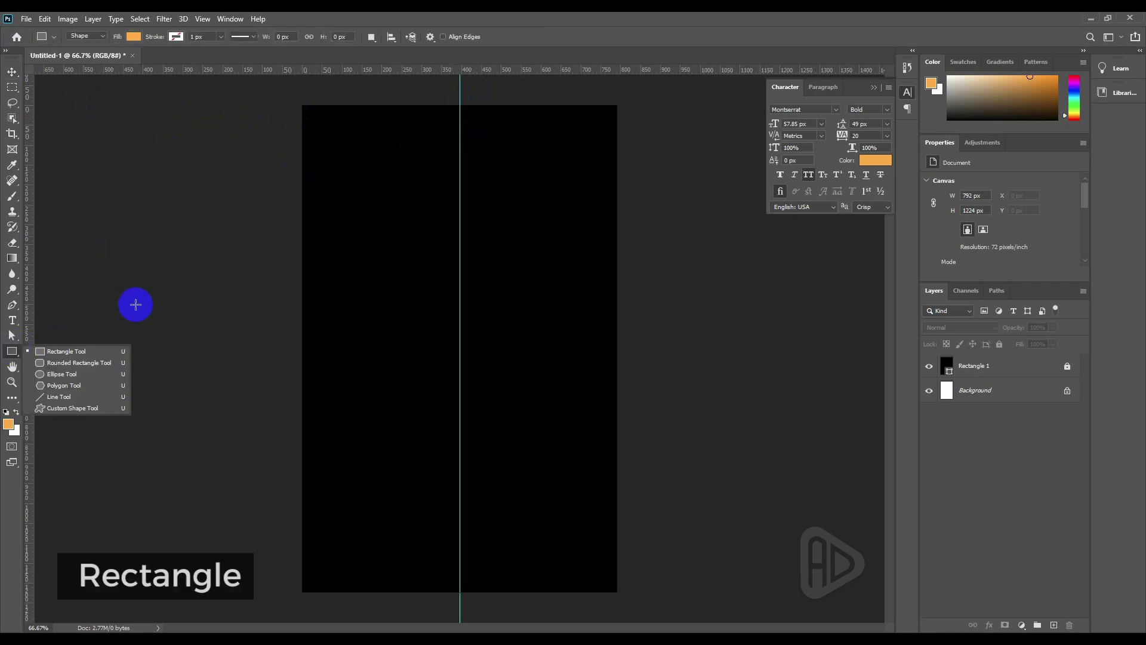
pyautogui.click(66, 352)
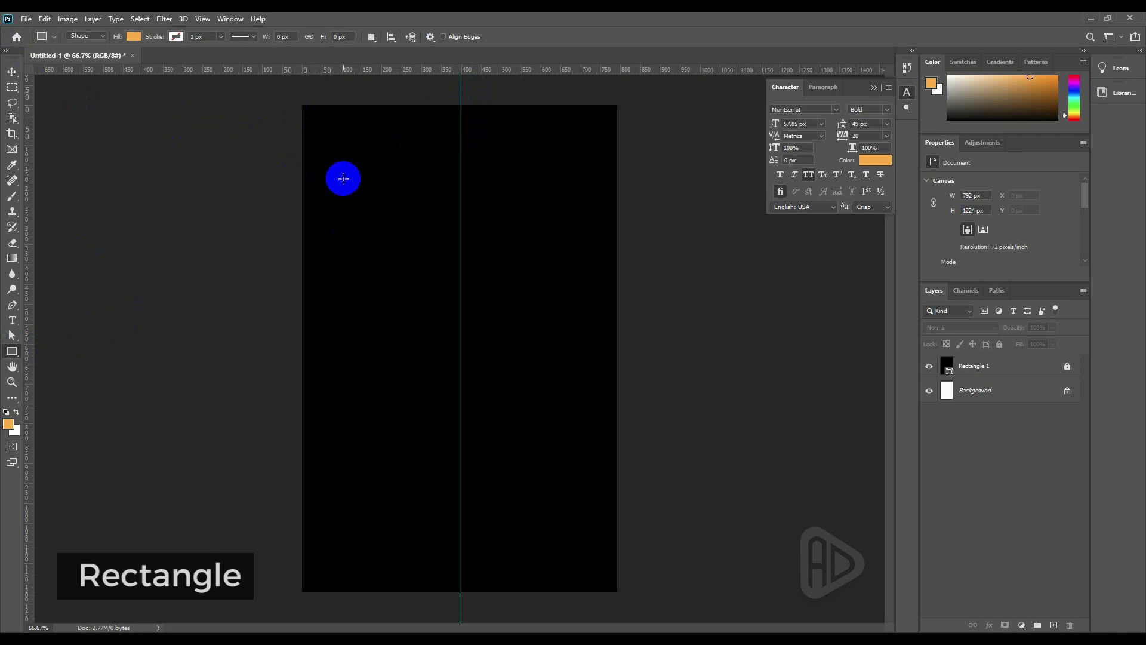
pyautogui.moveTo(338, 149); pyautogui.dragTo(357, 159)
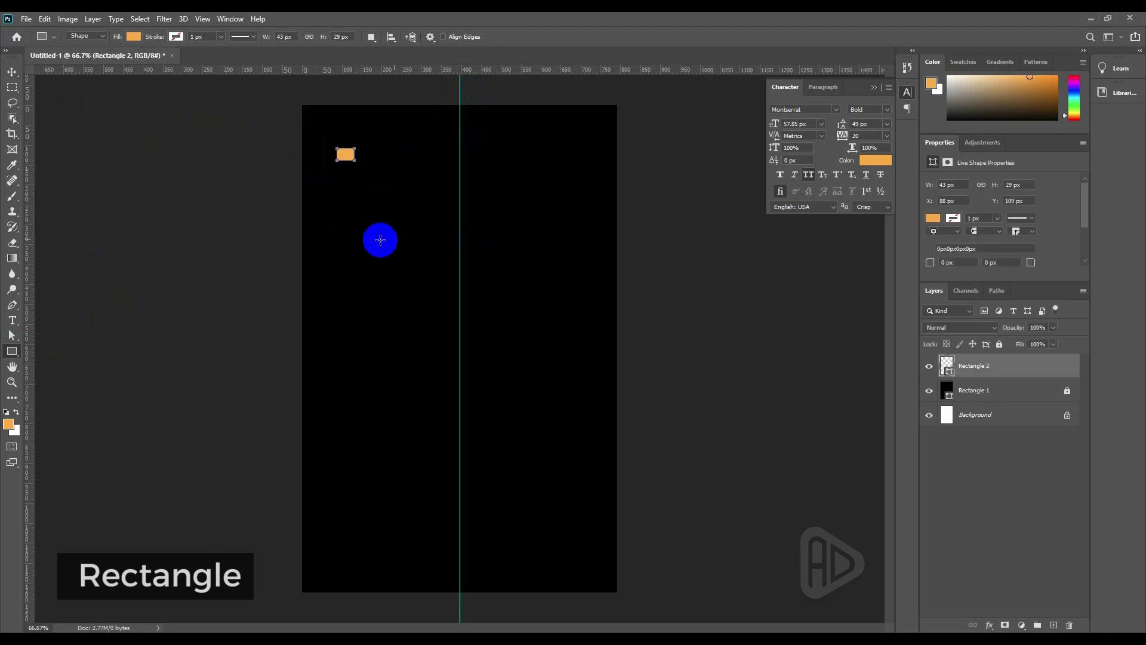
# Draw a circle about 150 px in diameter just below the small rectangle.
pyautogui.click(12, 351)
pyautogui.click(60, 374)
pyautogui.moveTo(323, 163); pyautogui.dragTo(382, 222)
pyautogui.click(11, 76)
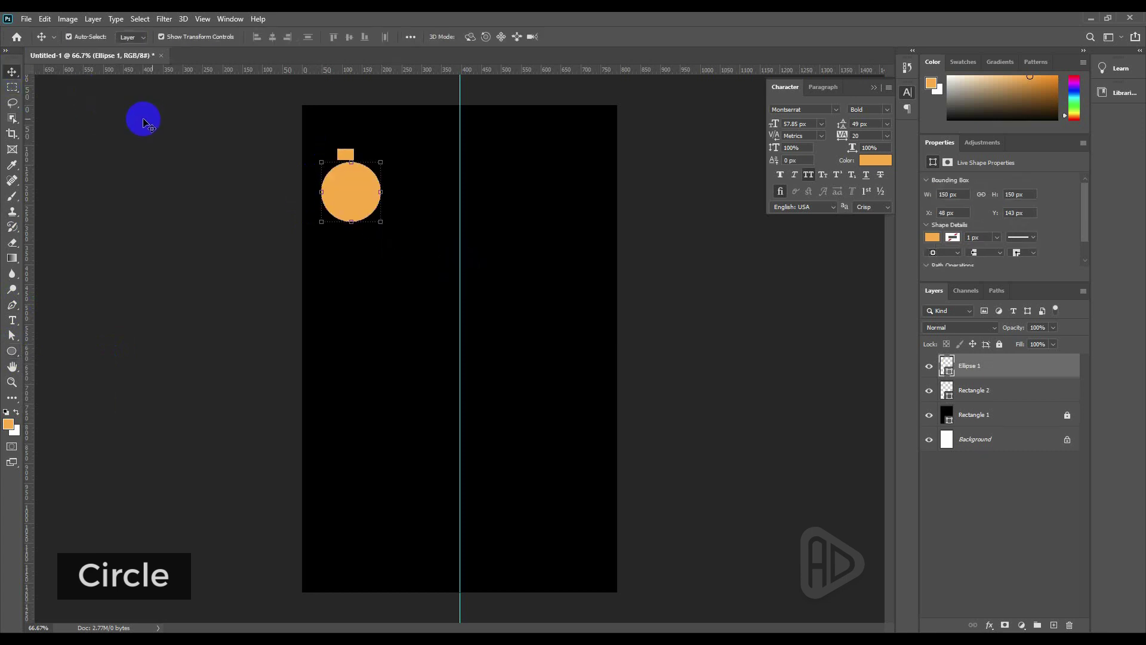
pyautogui.click(145, 120)
# Move the circle to about X 35 px and add vertical guides at its left edge and slightly left of the centre guide.
pyautogui.scroll(3, 357, 173)
pyautogui.moveTo(356, 179); pyautogui.dragTo(348, 181)
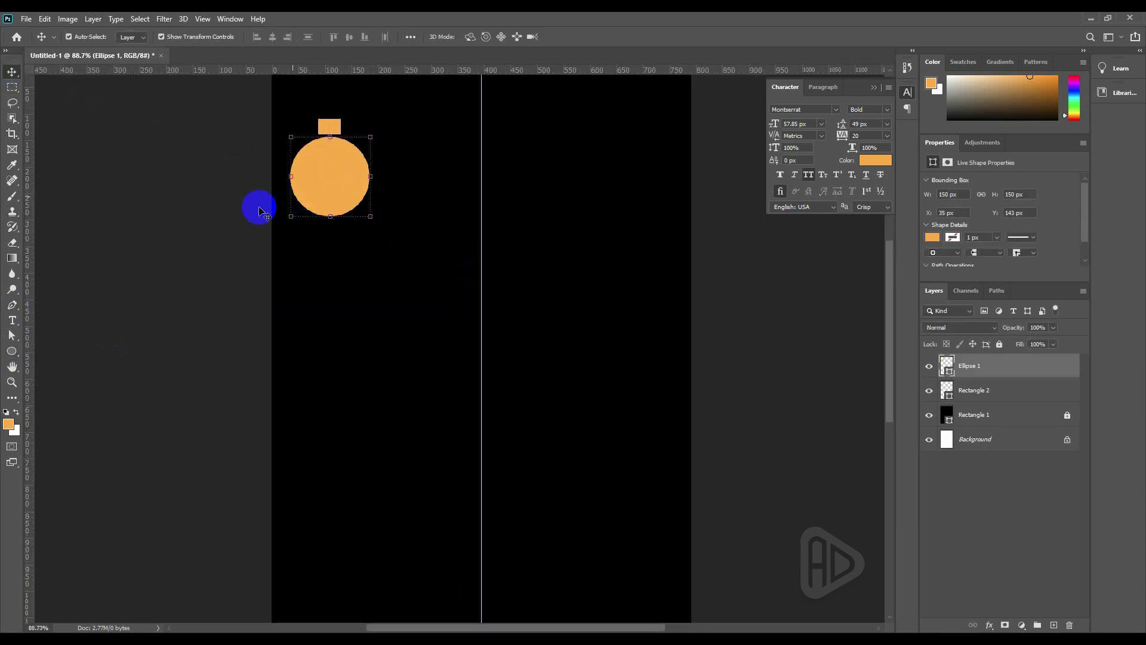
pyautogui.moveTo(28, 325); pyautogui.dragTo(287, 370)
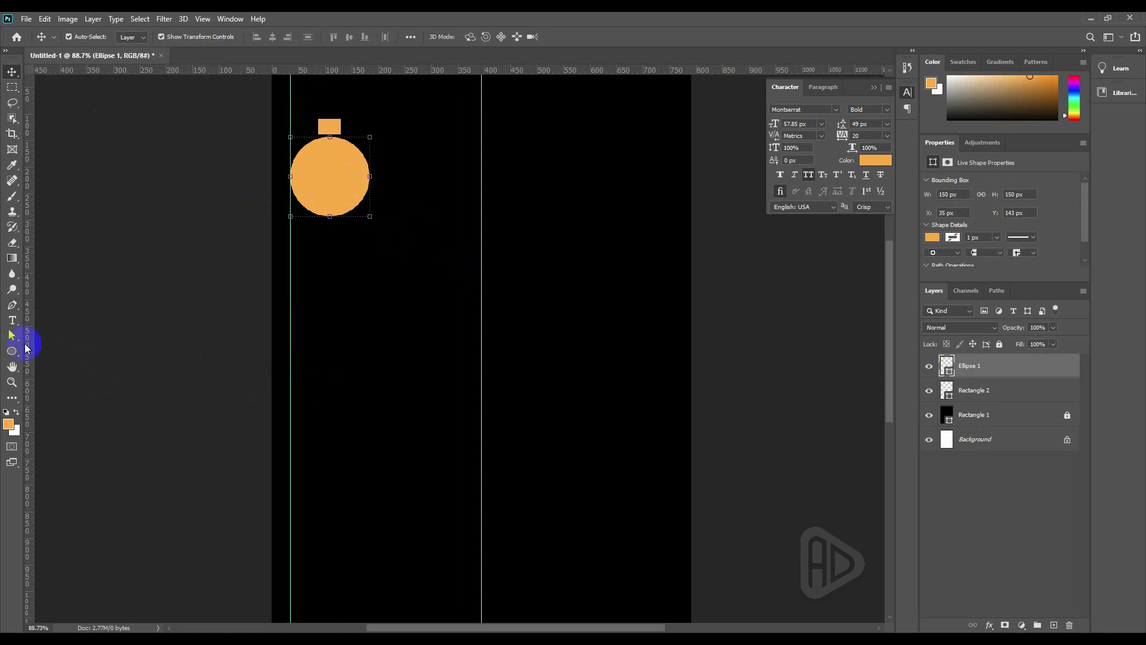
pyautogui.moveTo(459, 372); pyautogui.dragTo(466, 369)
# Move the circle up to about Y 124 px so it overlaps the lower part of the small rectangle.
pyautogui.scroll(-1, 463, 359)
pyautogui.click(238, 184)
pyautogui.moveTo(348, 176); pyautogui.dragTo(351, 171)
pyautogui.click(238, 135)
pyautogui.click(332, 186)
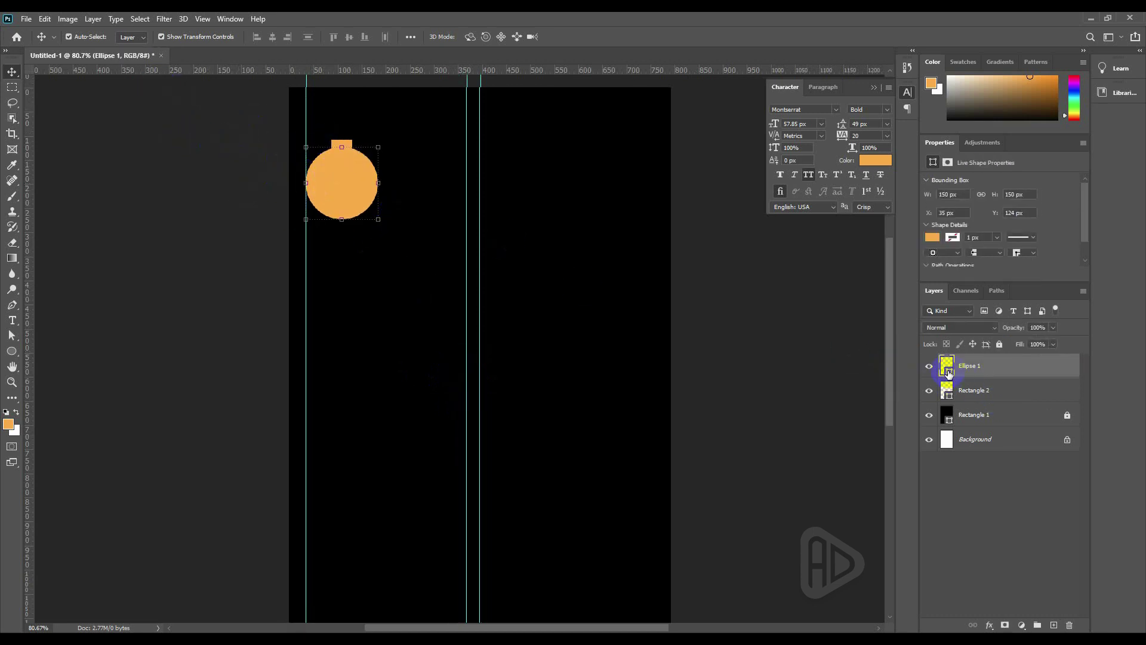
# Change the circle's fill to white.
pyautogui.doubleClick(949, 371)
pyautogui.moveTo(716, 299); pyautogui.dragTo(683, 281)
pyautogui.click(952, 289)
# Change the small rectangle's fill above the circle to a light cyan.
pyautogui.click(316, 142)
pyautogui.click(342, 144)
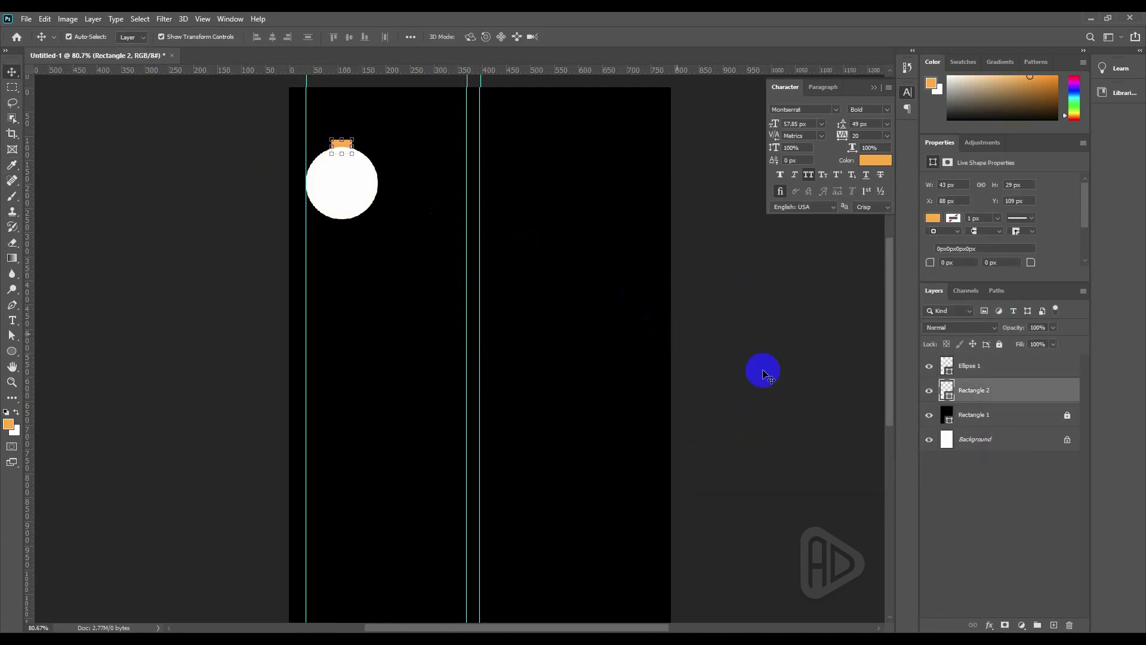
pyautogui.doubleClick(949, 395)
pyautogui.moveTo(866, 397); pyautogui.dragTo(867, 369)
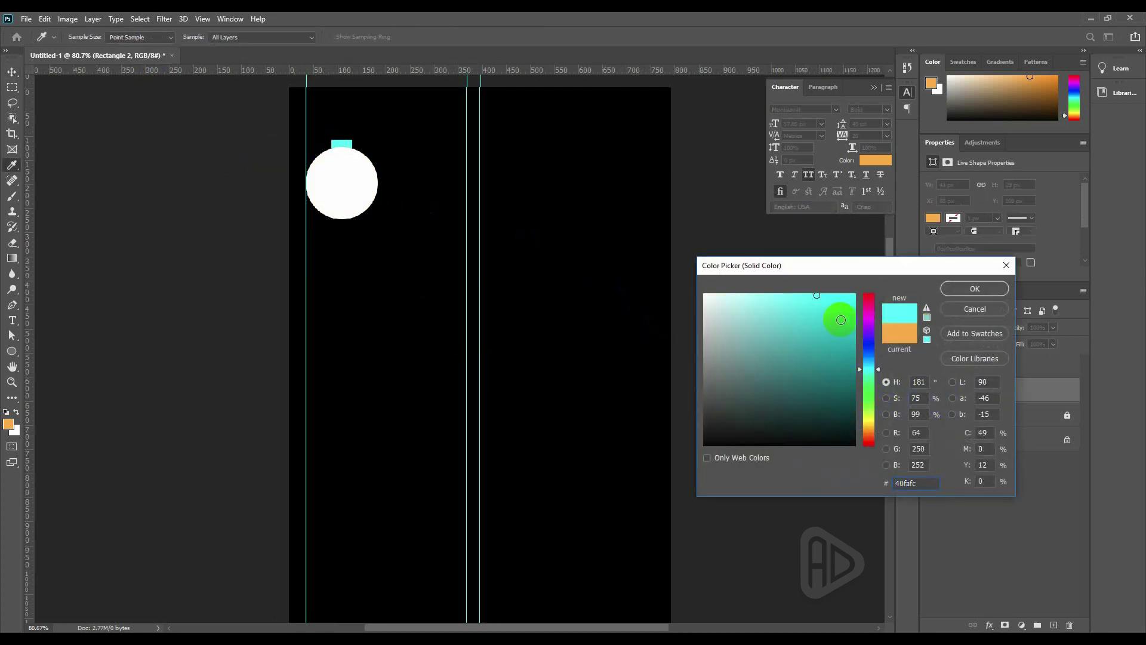
pyautogui.click(955, 289)
pyautogui.click(223, 182)
# Draw a narrow vertical rectangle about 19 × 275 px below and to the right of the circle.
pyautogui.scroll(5, 312, 179)
pyautogui.scroll(-5, 334, 191)
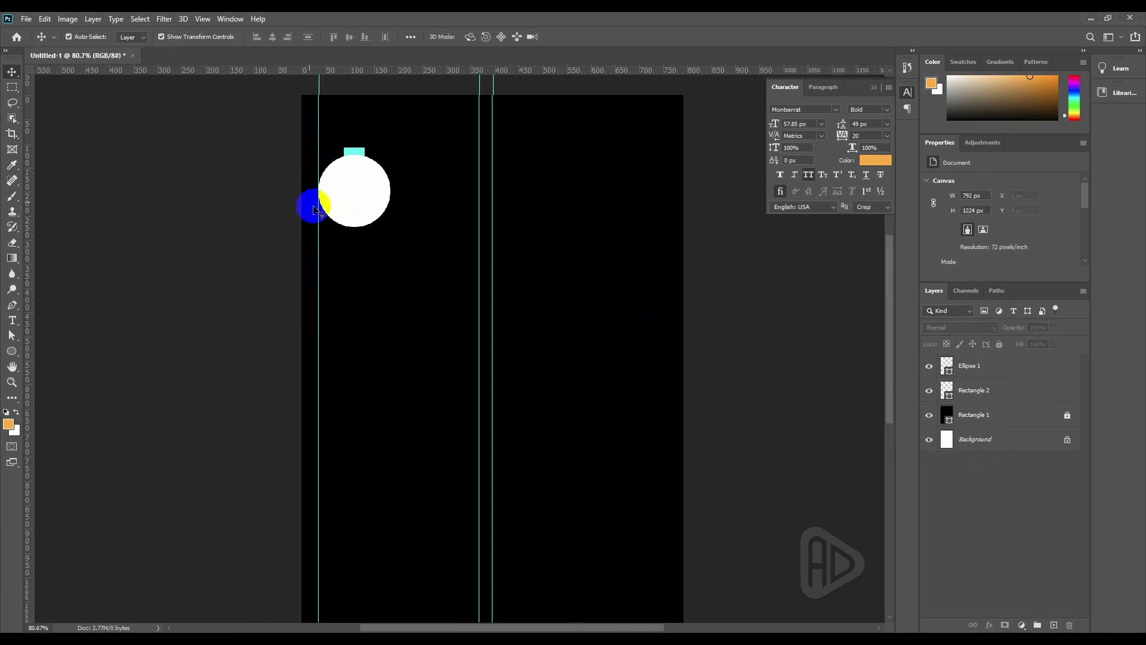
pyautogui.rightClick(12, 351)
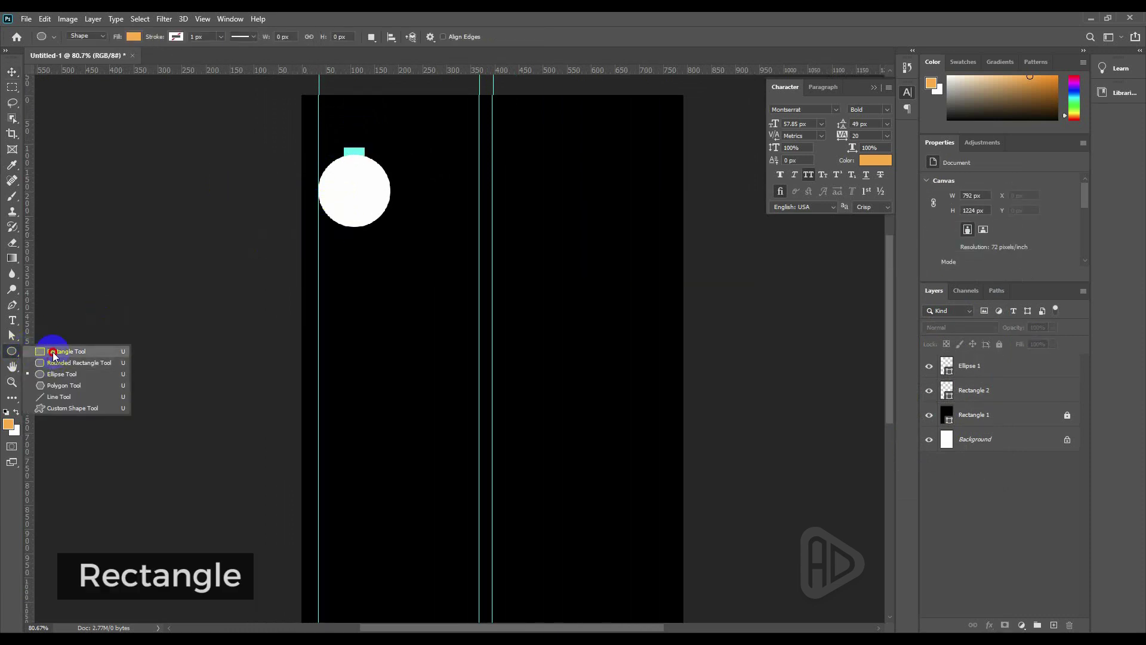
pyautogui.click(54, 344)
pyautogui.moveTo(401, 260); pyautogui.dragTo(411, 392)
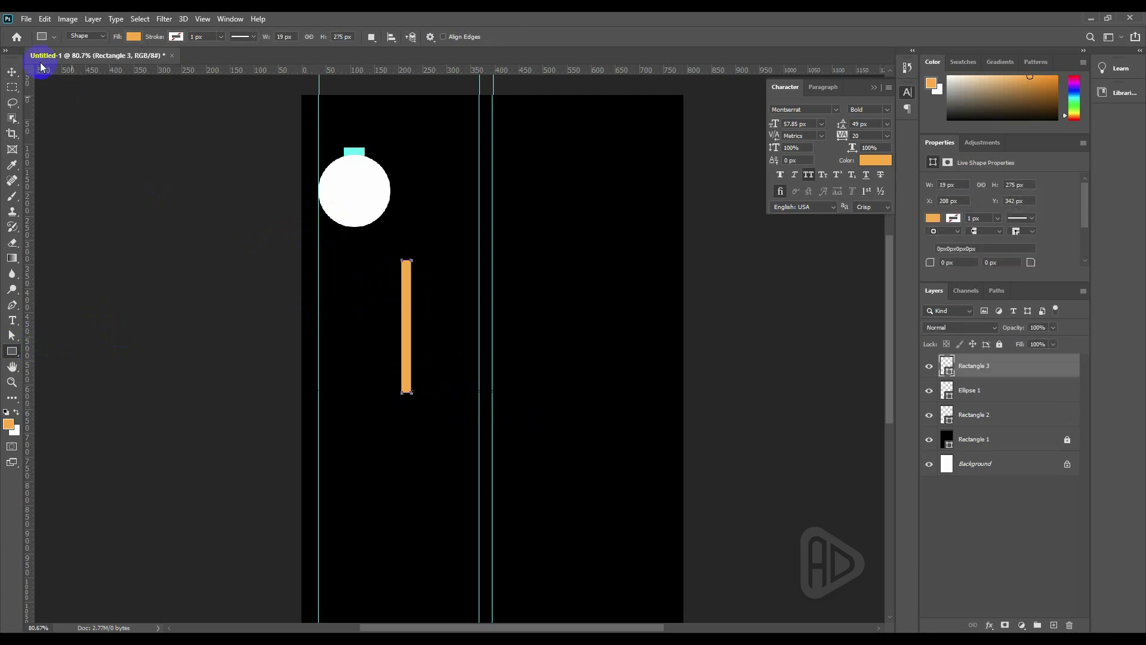
# Duplicate the narrow rectangle repeatedly to form a row of eight evenly spaced vertical stripes.
pyautogui.click(12, 73)
pyautogui.scroll(3, 410, 289)
pyautogui.moveTo(963, 366); pyautogui.dragTo(998, 378)
pyautogui.moveTo(409, 269); pyautogui.dragTo(541, 275)
pyautogui.keyDown('shift'); pyautogui.click(404, 267); pyautogui.keyUp('shift')
pyautogui.keyDown('shift'); pyautogui.click(429, 264); pyautogui.keyUp('shift')
pyautogui.keyDown('shift'); pyautogui.click(405, 263); pyautogui.keyUp('shift')
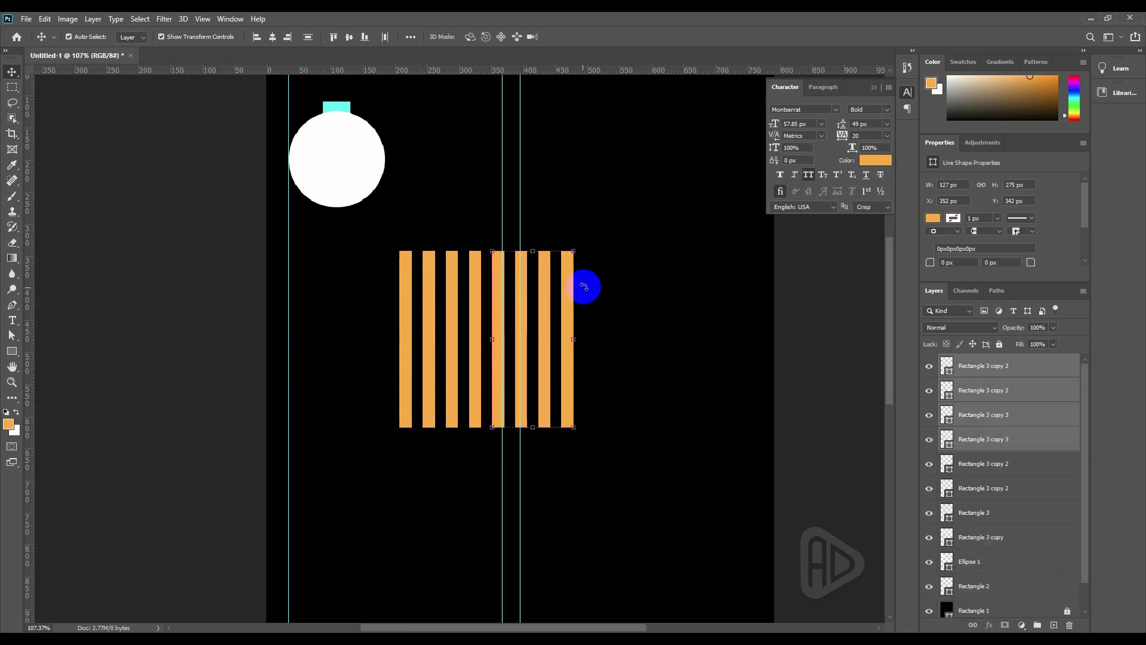
pyautogui.click(189, 240)
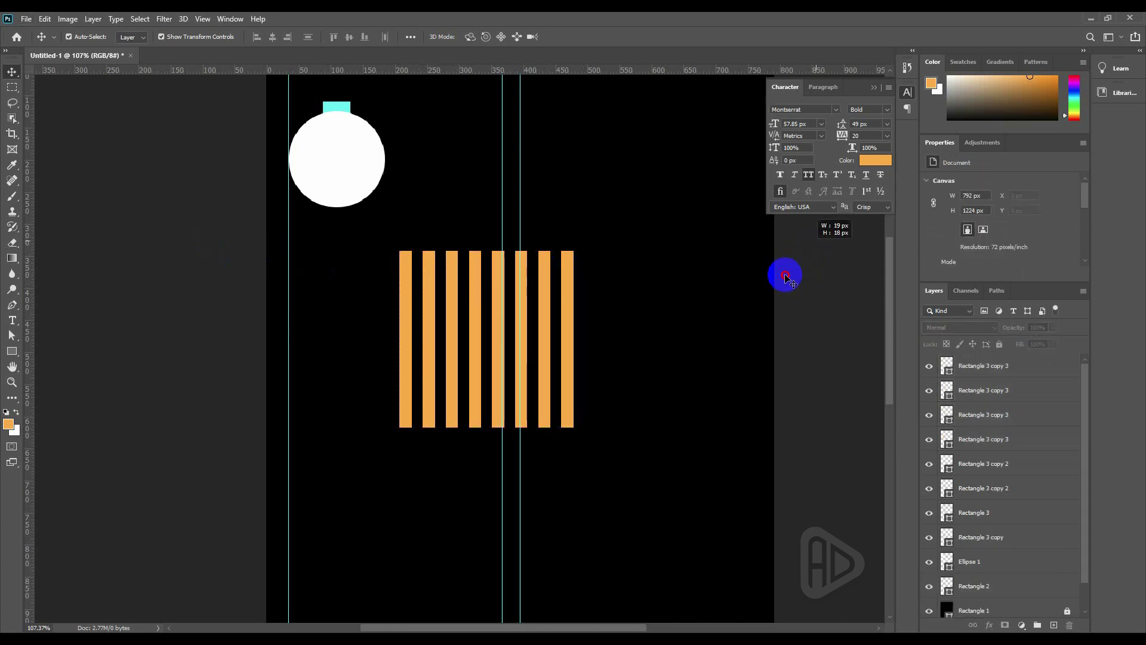
# Change the fill of all eight stripes to bright yellow #fff600.
pyautogui.moveTo(770, 288); pyautogui.dragTo(346, 328)
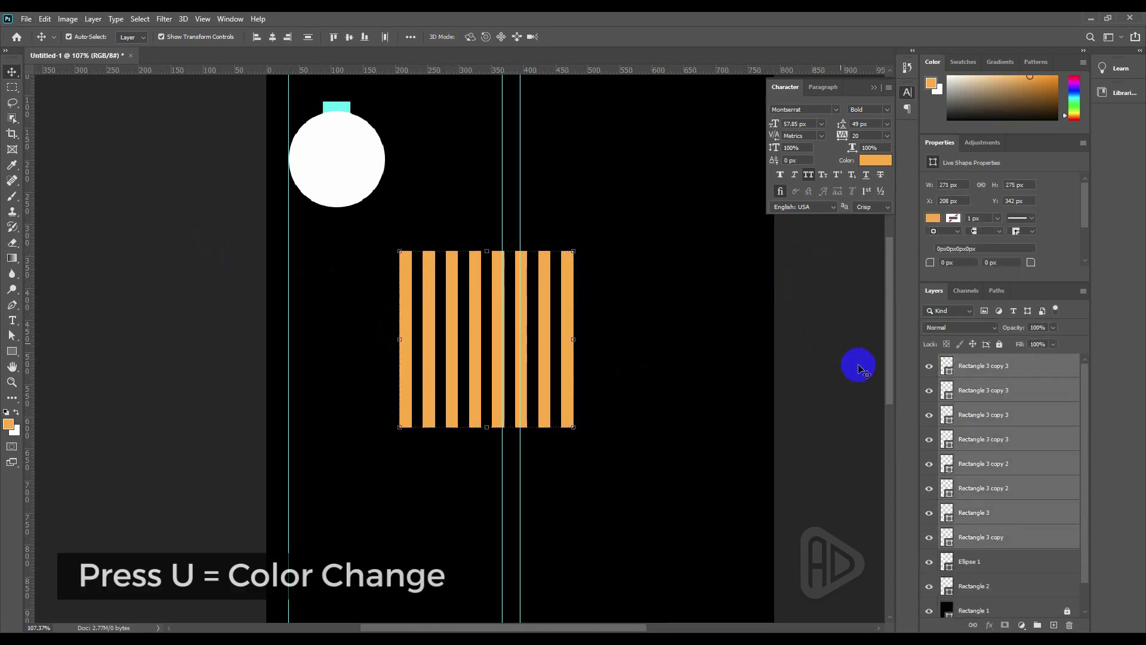
pyautogui.press('u')
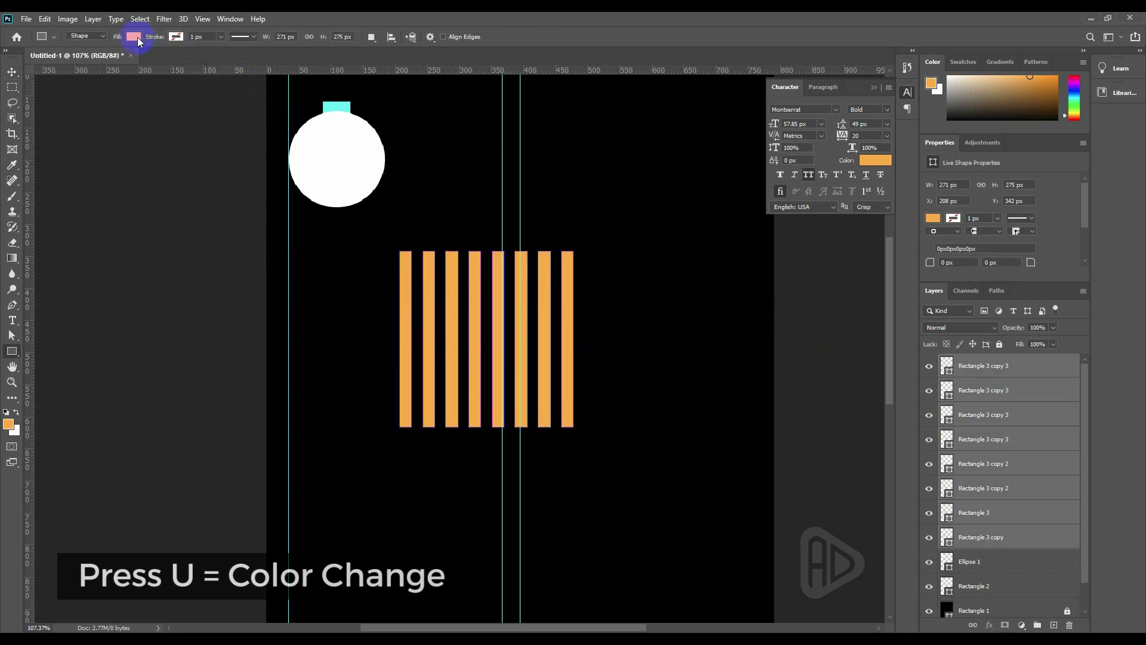
pyautogui.click(134, 37)
pyautogui.click(206, 60)
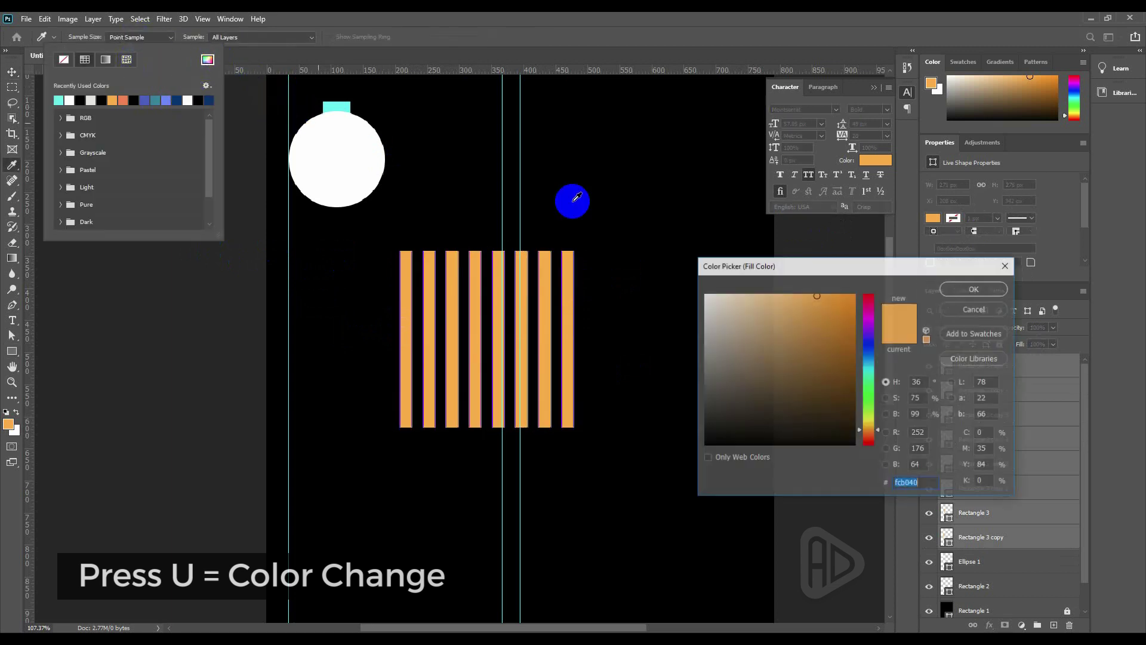
pyautogui.moveTo(859, 431); pyautogui.dragTo(859, 421)
pyautogui.moveTo(835, 315); pyautogui.dragTo(867, 280)
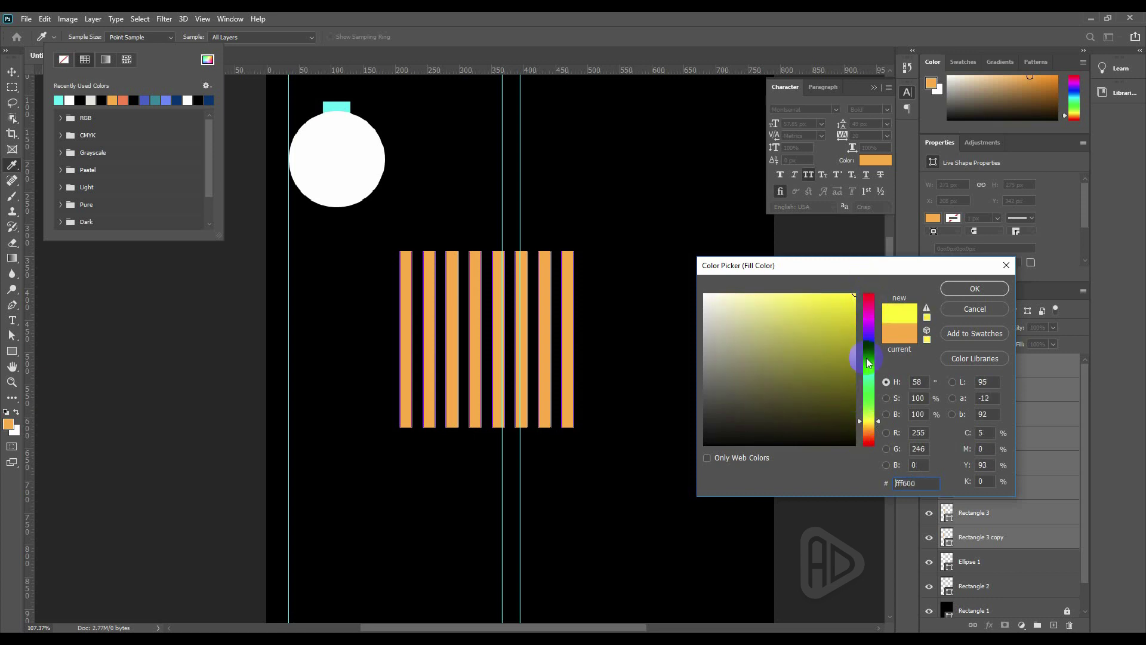
pyautogui.click(973, 289)
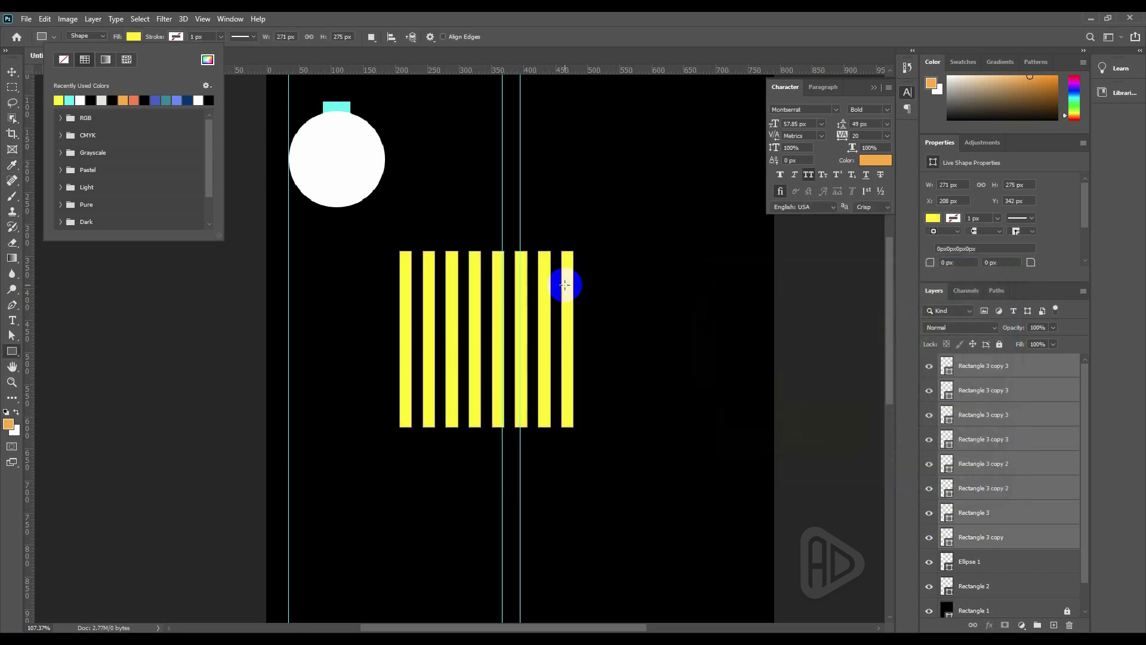
pyautogui.click(14, 72)
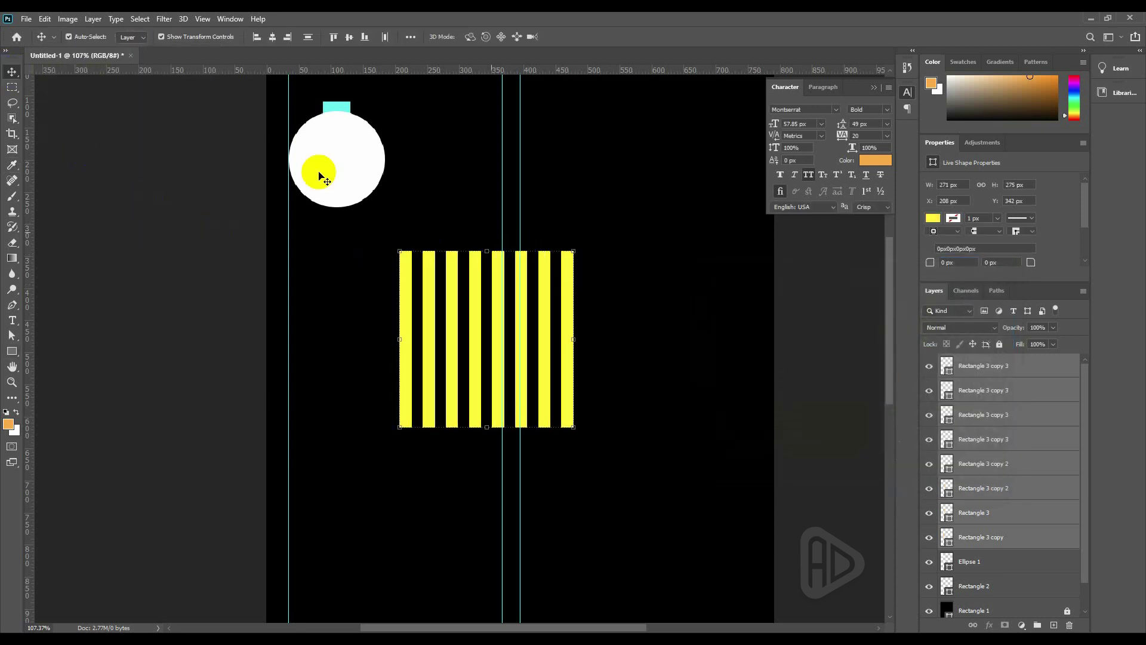
# Group the eight stripe layers and name the group "Yellow Strips".
pyautogui.rightClick(1042, 403)
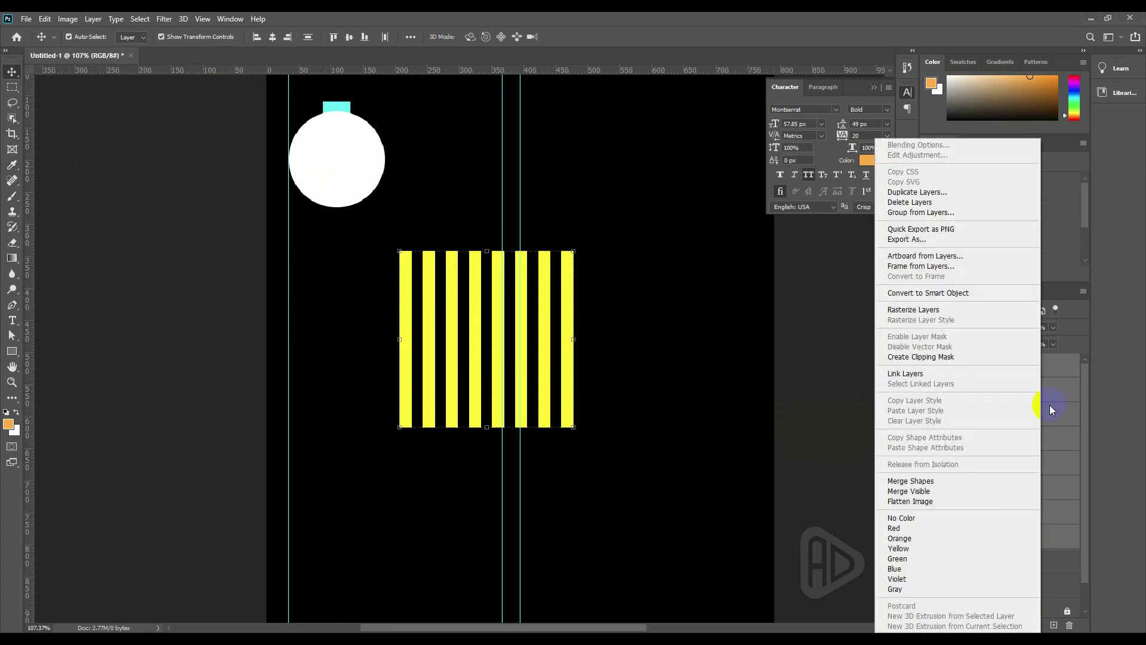
pyautogui.click(833, 429)
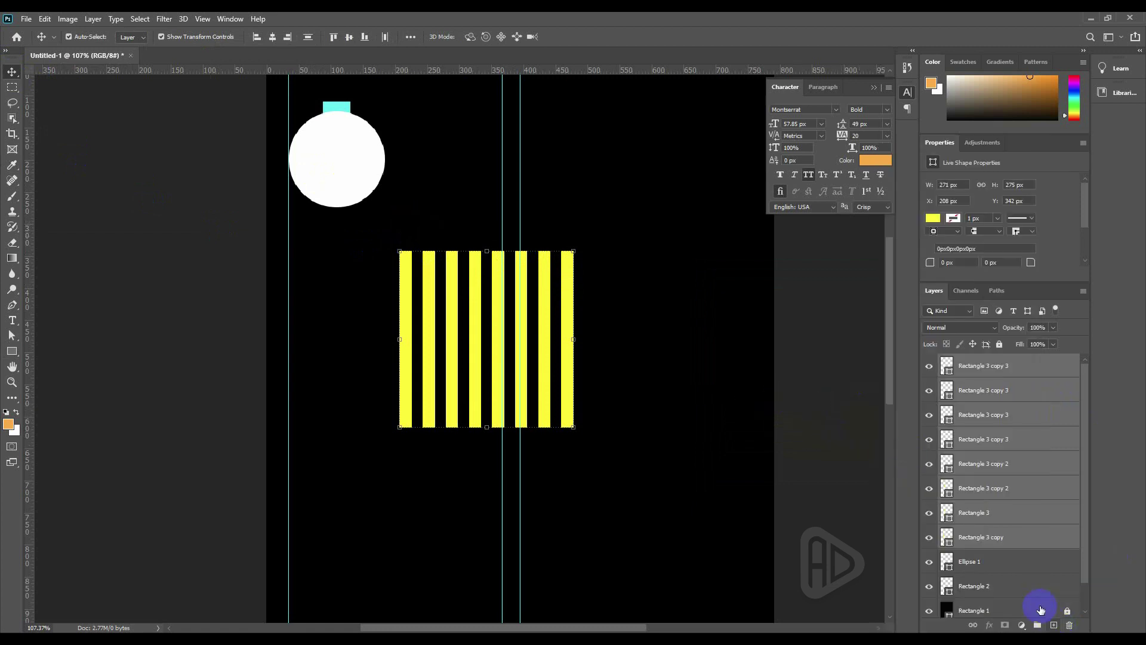
pyautogui.click(1038, 624)
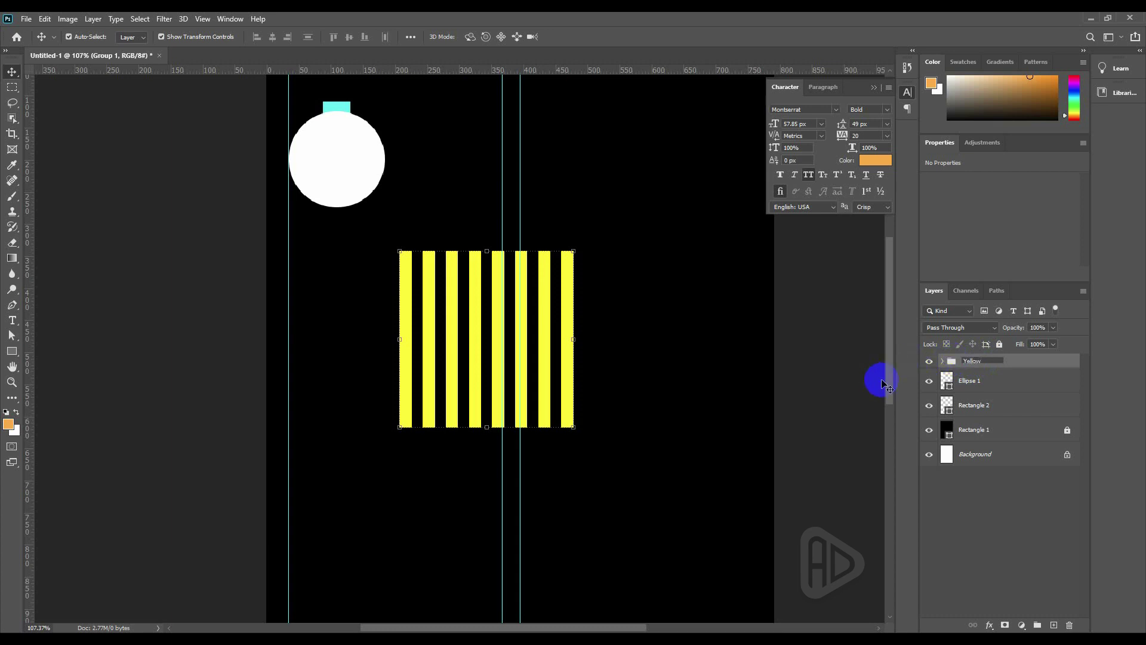
pyautogui.write('s')
pyautogui.press('Return')
# Group the circle and the small cyan rectangle under the name "Circle Image".
pyautogui.click(943, 381)
pyautogui.keyDown('shift'); pyautogui.click(973, 400); pyautogui.keyUp('shift')
pyautogui.moveTo(999, 415); pyautogui.dragTo(1038, 625)
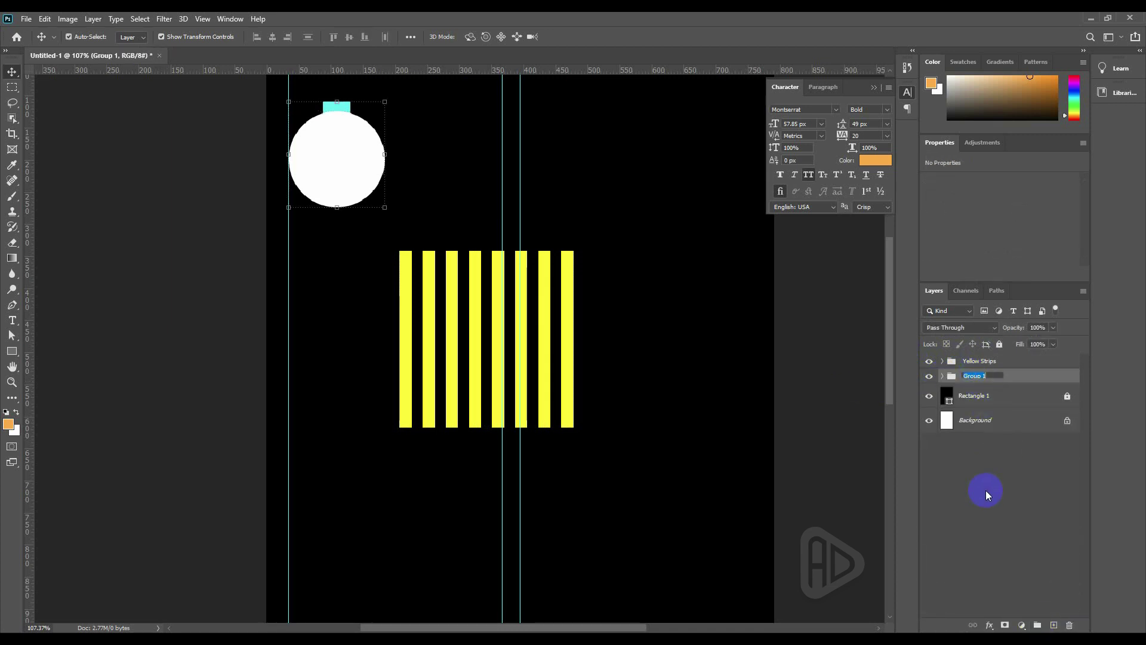
pyautogui.write('Circle Image')
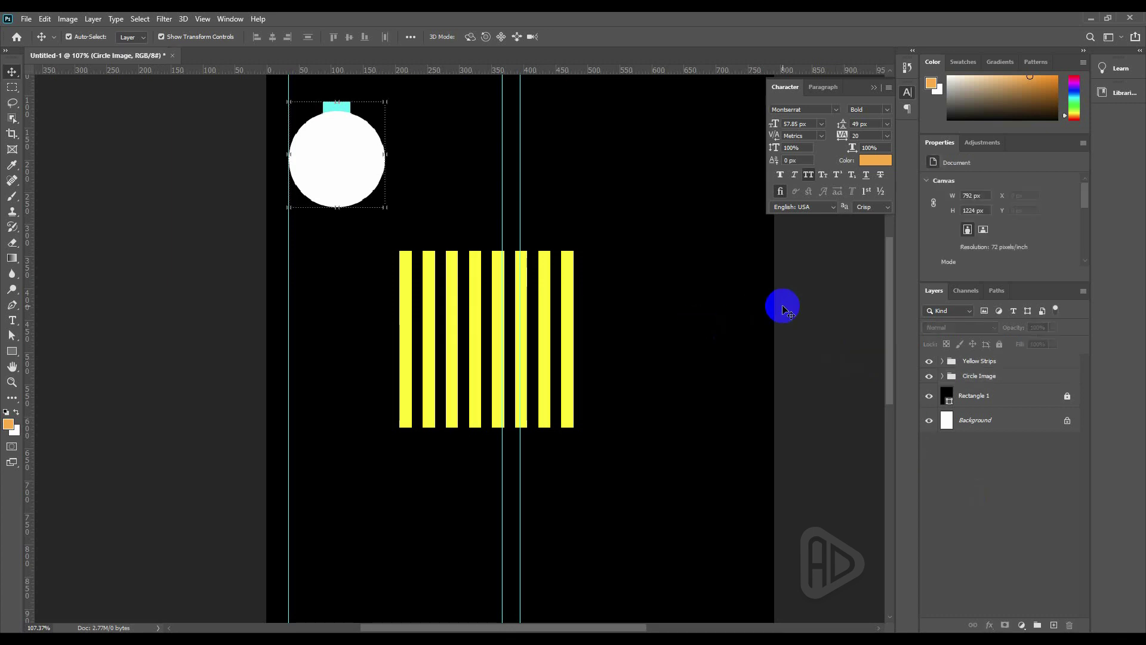
# Duplicate the white circle toward the lower right and scale the copy down slightly, next to the guide left of centre.
pyautogui.click(339, 170)
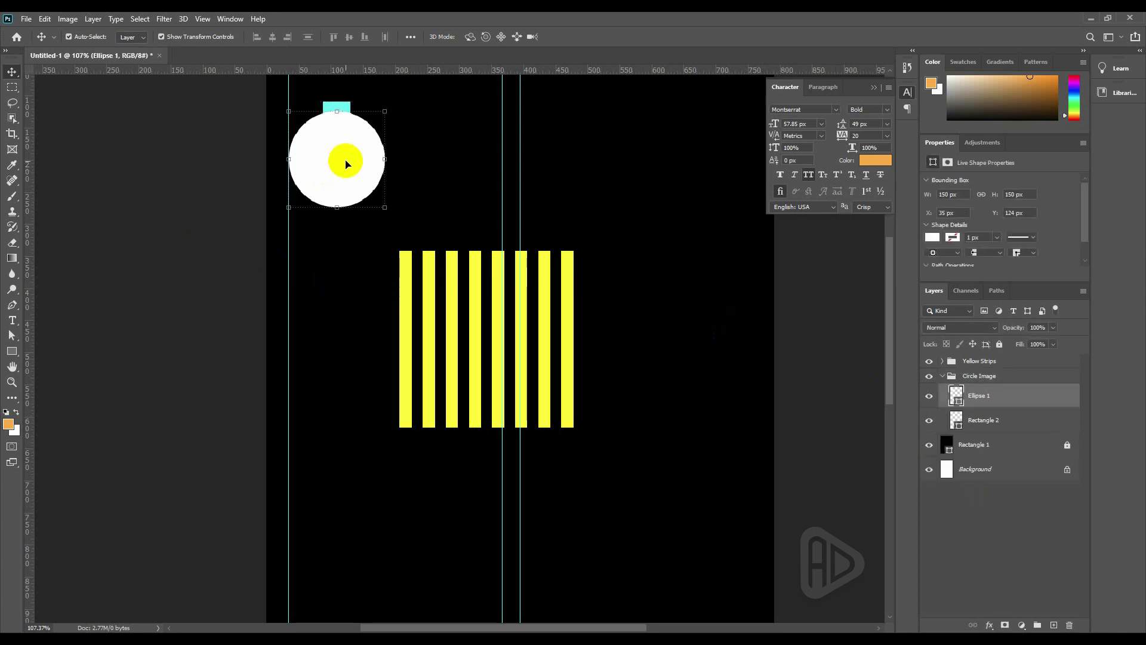
pyautogui.moveTo(351, 134); pyautogui.dragTo(469, 215)
pyautogui.hotkey('ctrl', 't')
pyautogui.moveTo(406, 286)
pyautogui.mouseDown()
pyautogui.moveTo(406, 264)
pyautogui.moveTo(404, 289)
pyautogui.moveTo(419, 274)
pyautogui.mouseUp()
pyautogui.press('Return')
pyautogui.click(308, 255)
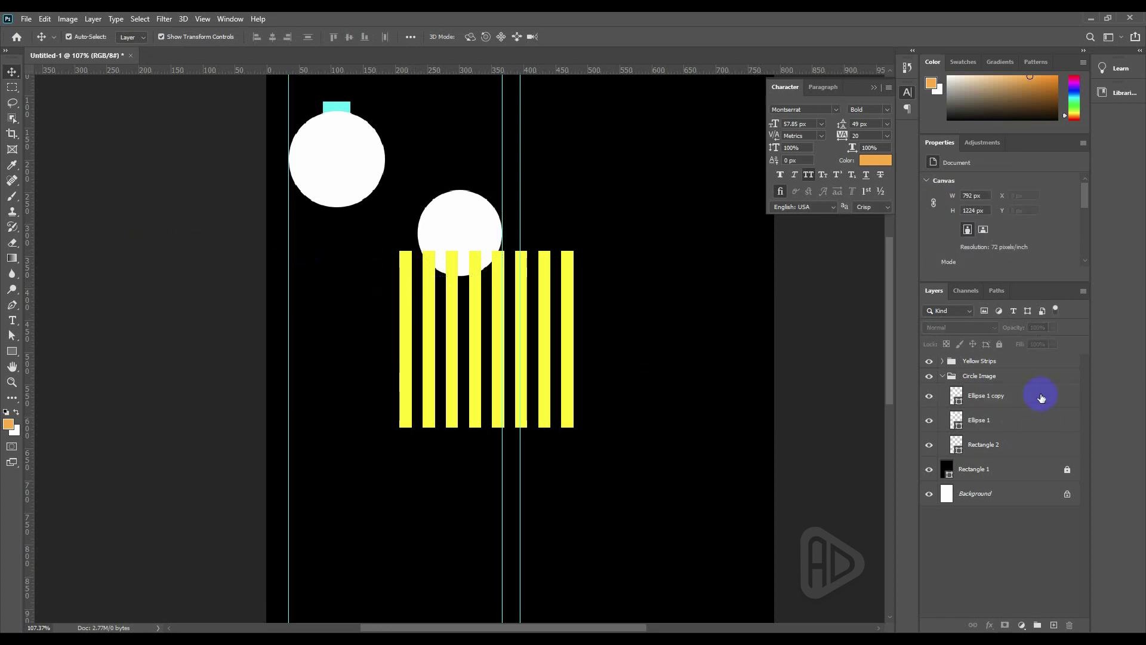
# Scale the yellow stripes down to about 169 × 160 px, position them over the smaller white circle and select all the stripes.
pyautogui.click(1001, 361)
pyautogui.hotkey('ctrl', 't')
pyautogui.moveTo(573, 251); pyautogui.dragTo(542, 290)
pyautogui.press('Return')
pyautogui.click(522, 296)
pyautogui.moveTo(610, 346); pyautogui.dragTo(410, 207)
pyautogui.scroll(6, 465, 191)
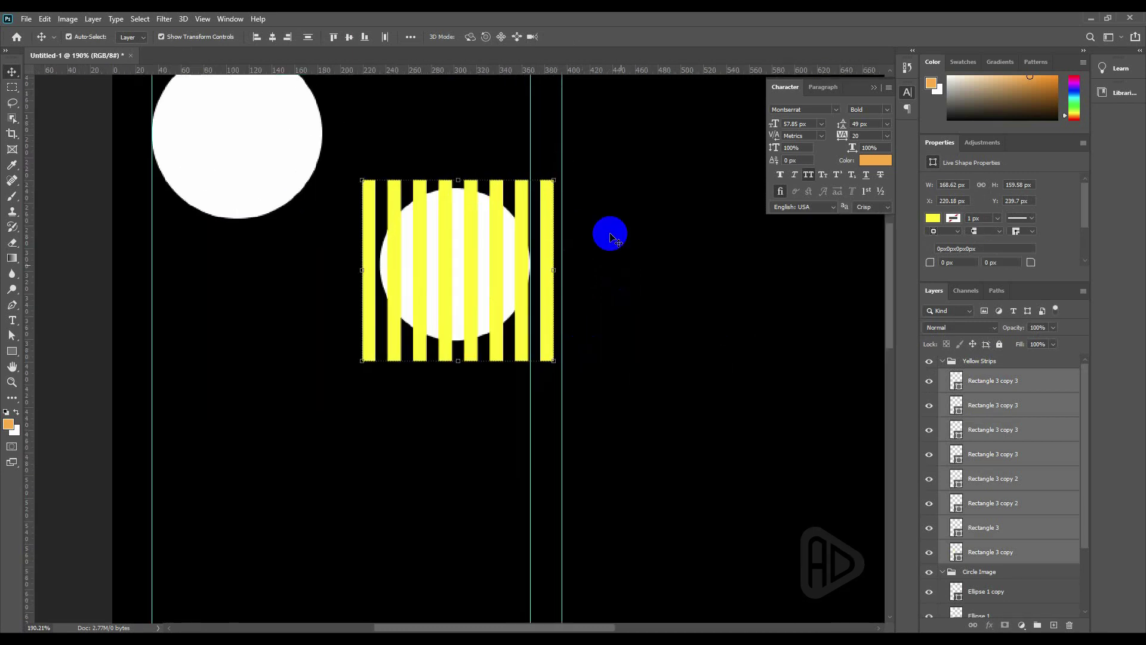
# Rotate the yellow stripes about 31°, centre them over the smaller white circle and scale them down slightly.
pyautogui.moveTo(557, 167); pyautogui.dragTo(609, 227)
pyautogui.moveTo(421, 143); pyautogui.dragTo(456, 196)
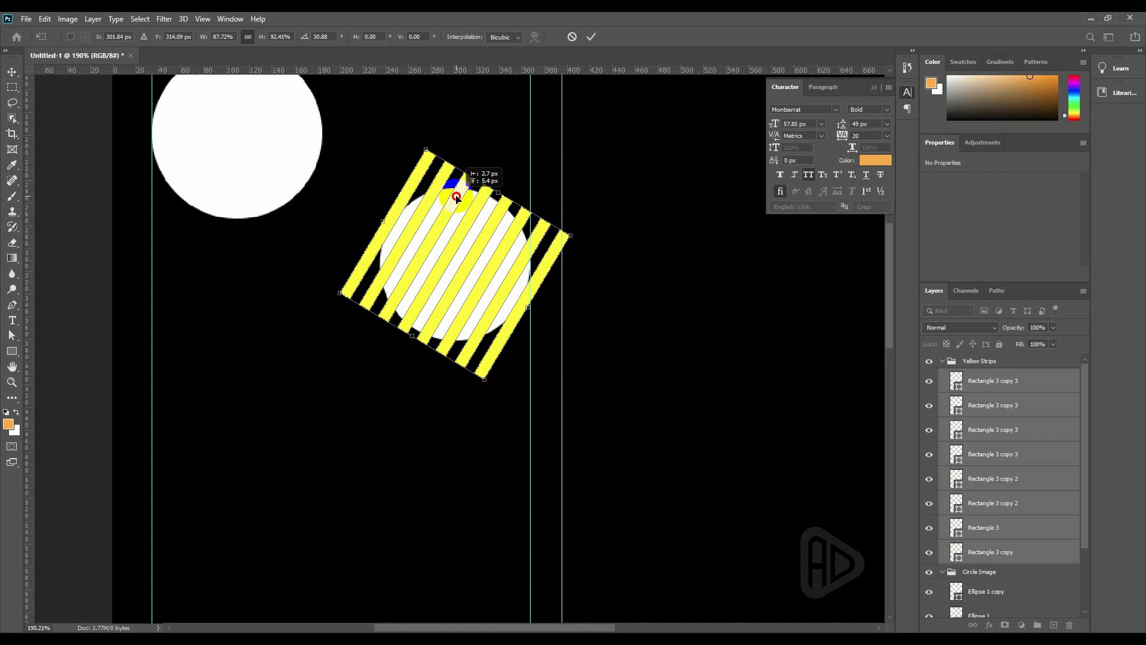
pyautogui.moveTo(426, 150); pyautogui.dragTo(430, 156)
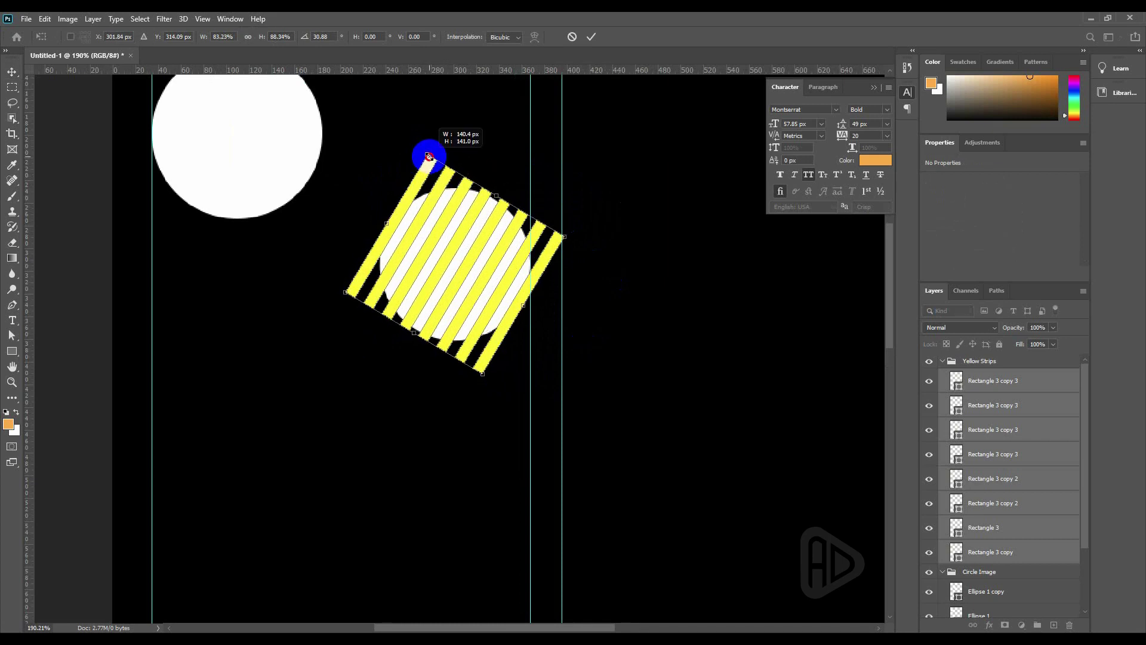
pyautogui.press('Return')
# Merge the "Yellow Strips" group into a single layer.
pyautogui.click(943, 361)
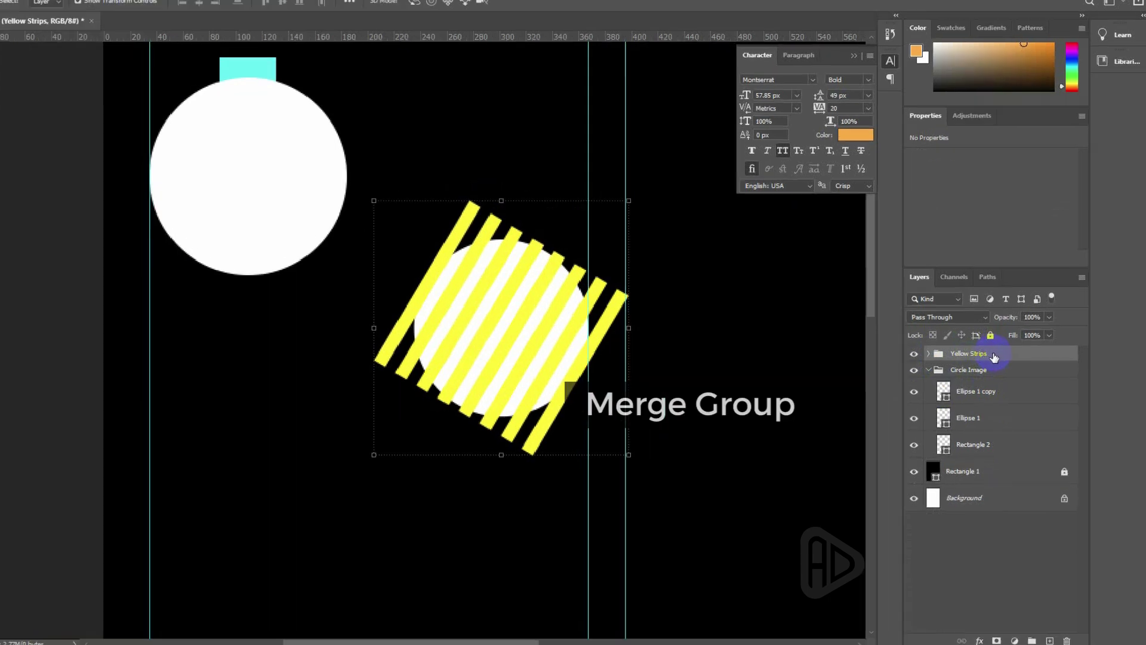
pyautogui.rightClick(1002, 362)
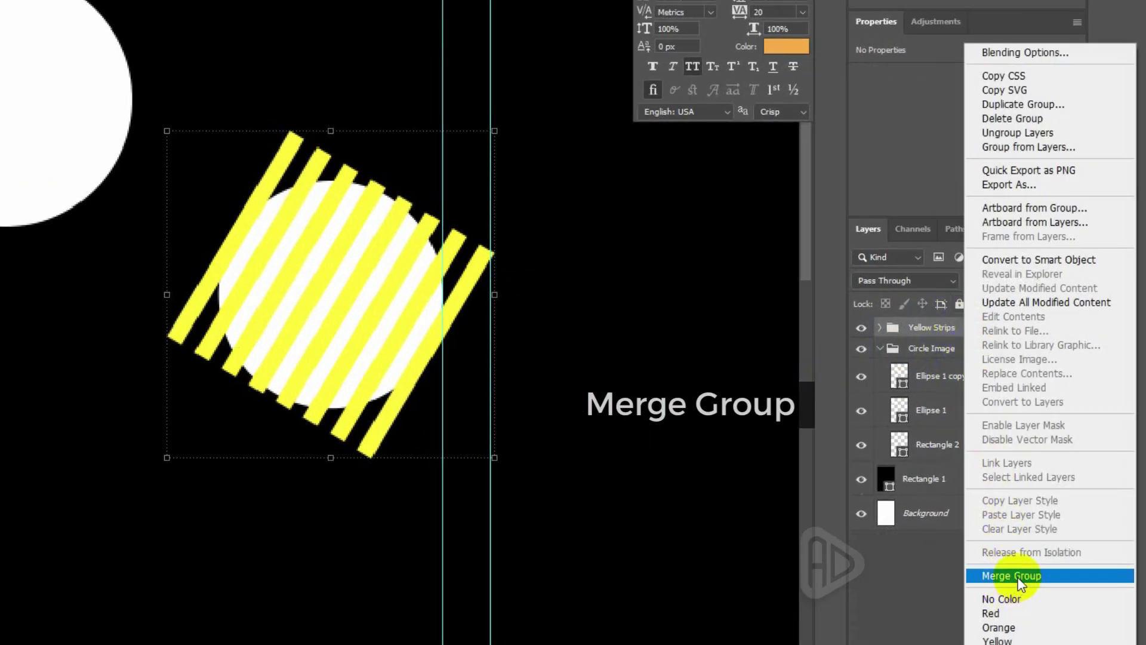
pyautogui.click(1018, 585)
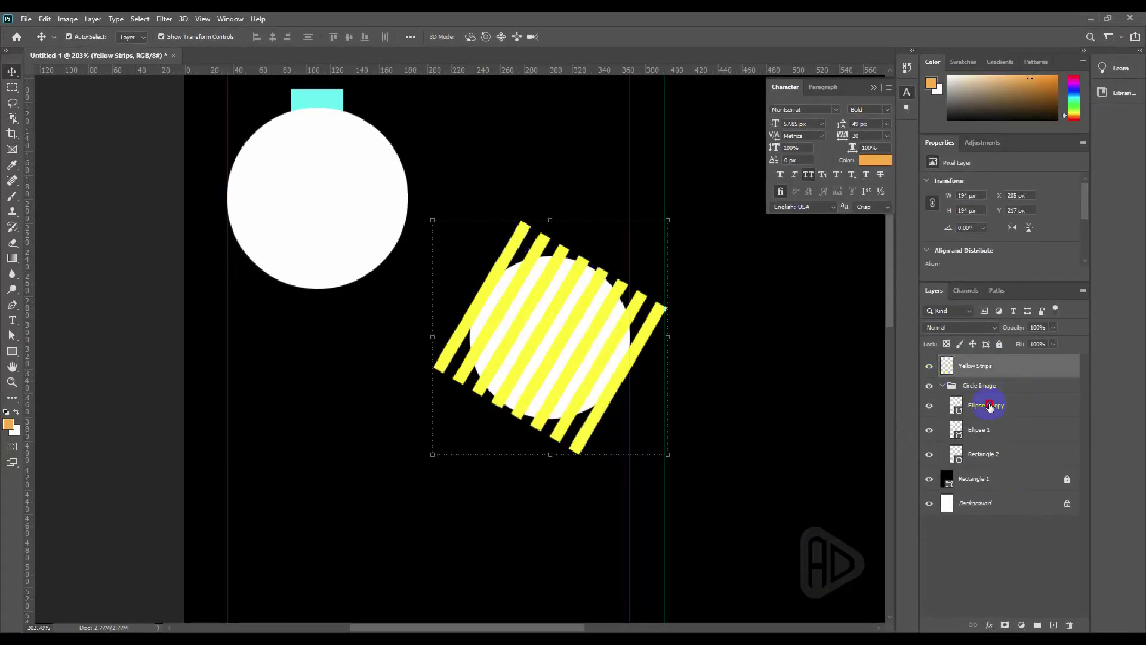
# Place the smaller circle's layer directly beneath "Yellow Strips", outside the "Circle Image" group, and clip the stripes to it.
pyautogui.moveTo(989, 406); pyautogui.dragTo(984, 375)
pyautogui.click(983, 367)
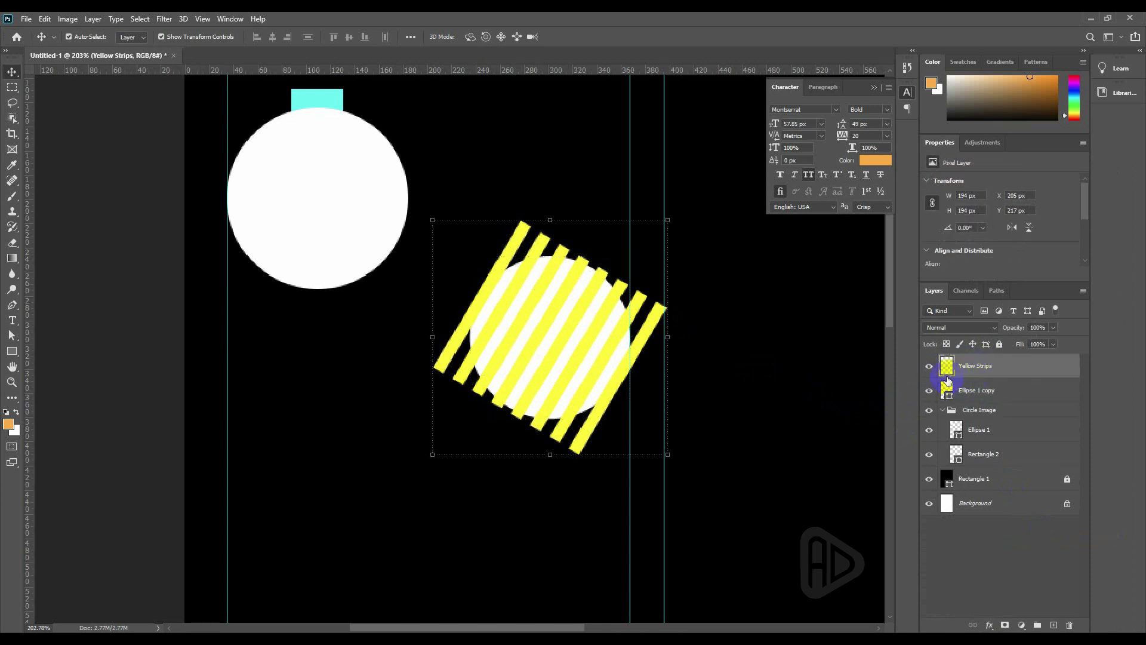
pyautogui.keyDown('alt'); pyautogui.click(947, 377); pyautogui.keyUp('alt')
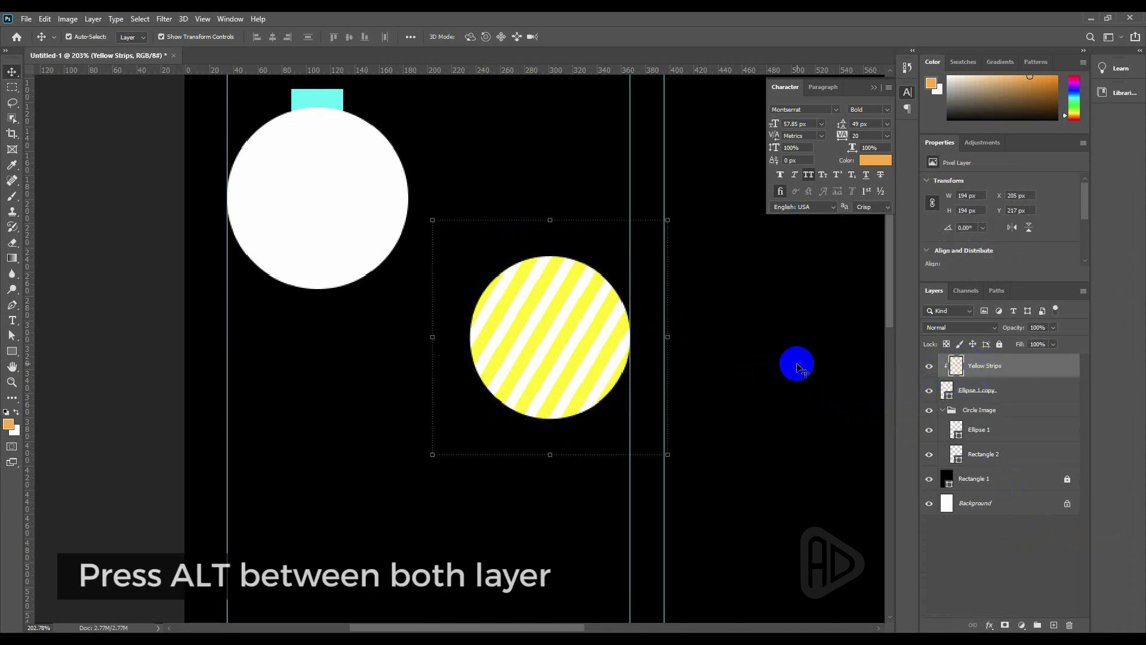
# Change the fill of the circle behind the yellow stripes to the background's black.
pyautogui.click(974, 394)
pyautogui.doubleClick(947, 390)
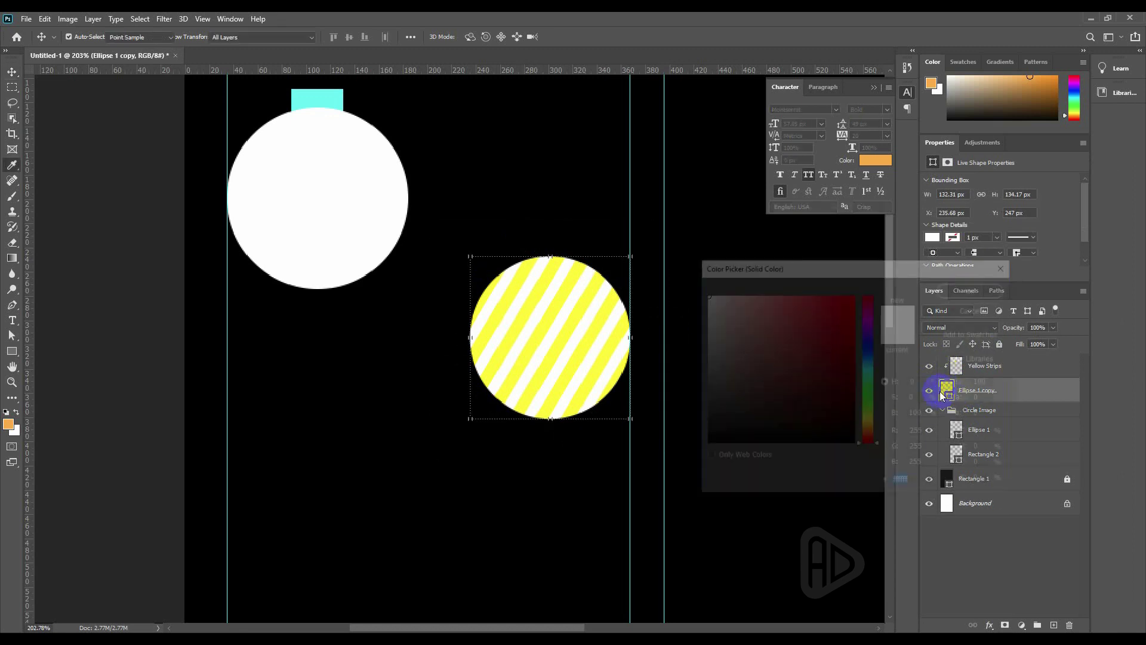
pyautogui.click(557, 218)
pyautogui.click(974, 289)
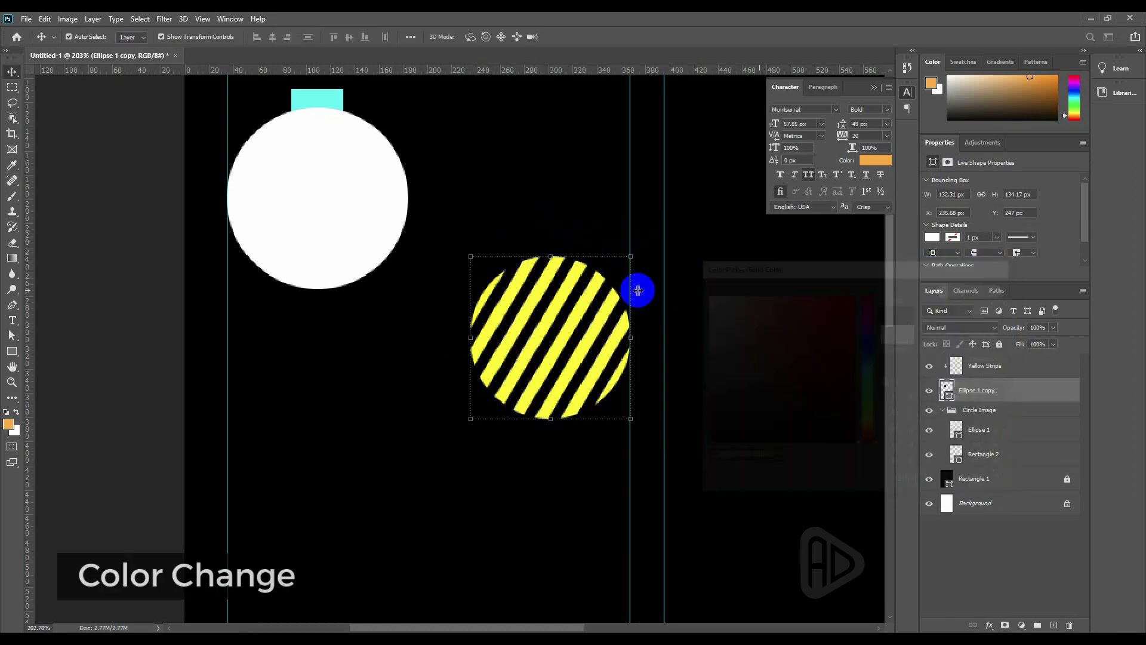
pyautogui.hotkey('ctrl', 't')
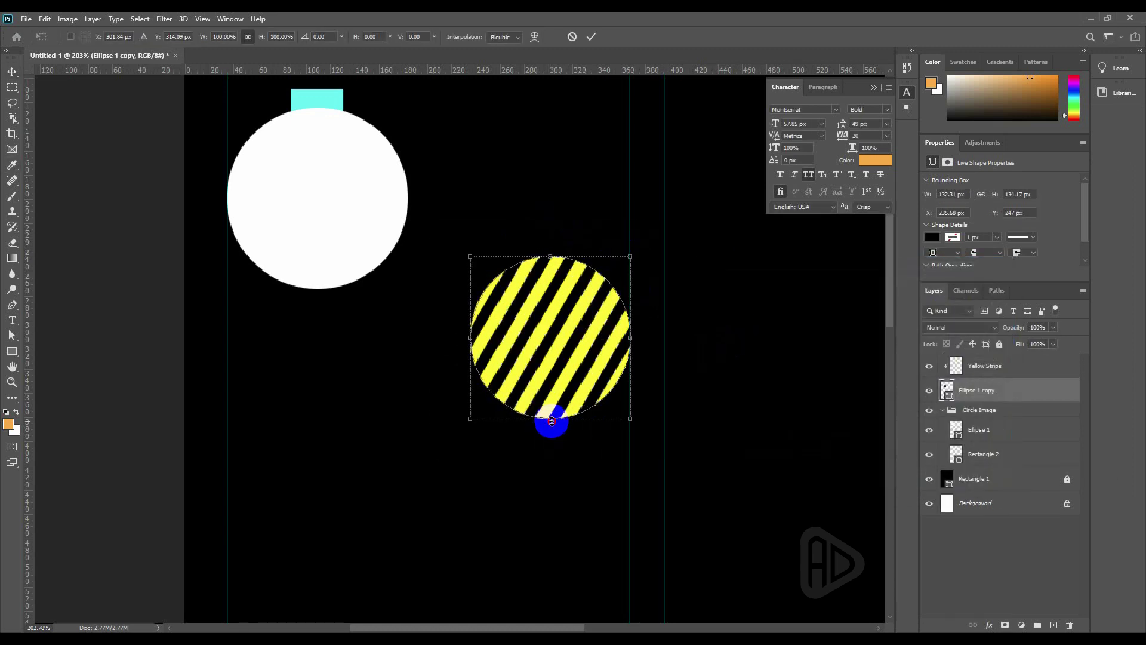
pyautogui.press('Return')
pyautogui.click(123, 279)
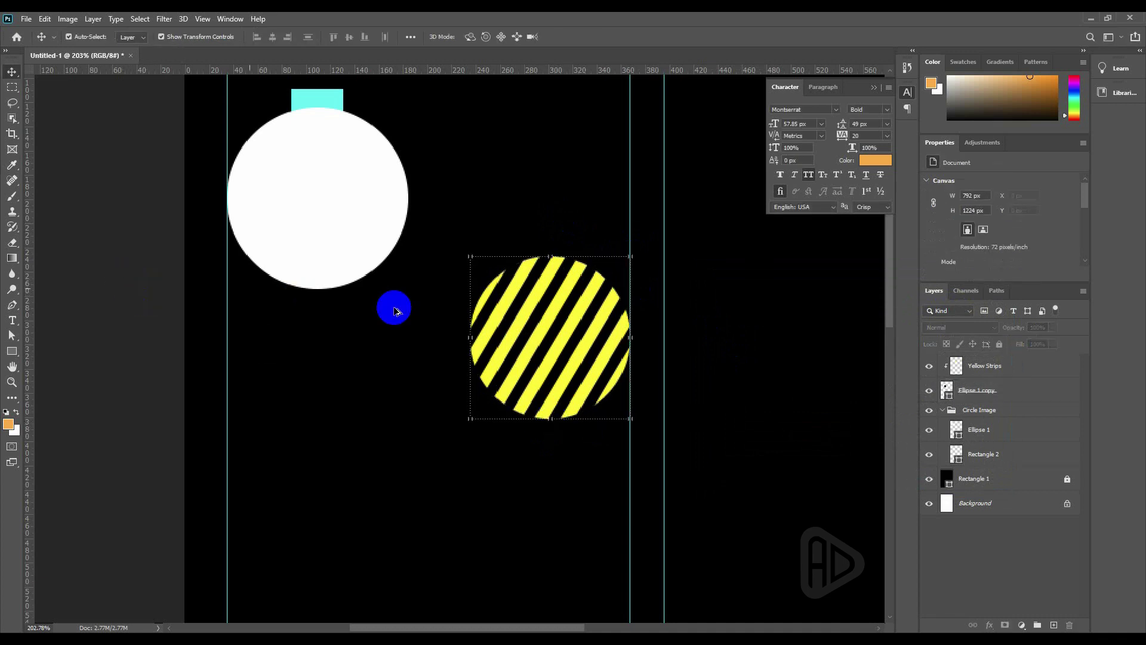
# Group the clipped yellow stripes with their base circle and collapse the layer groups.
pyautogui.scroll(-4, 519, 338)
pyautogui.scroll(-3, 522, 342)
pyautogui.press('z')
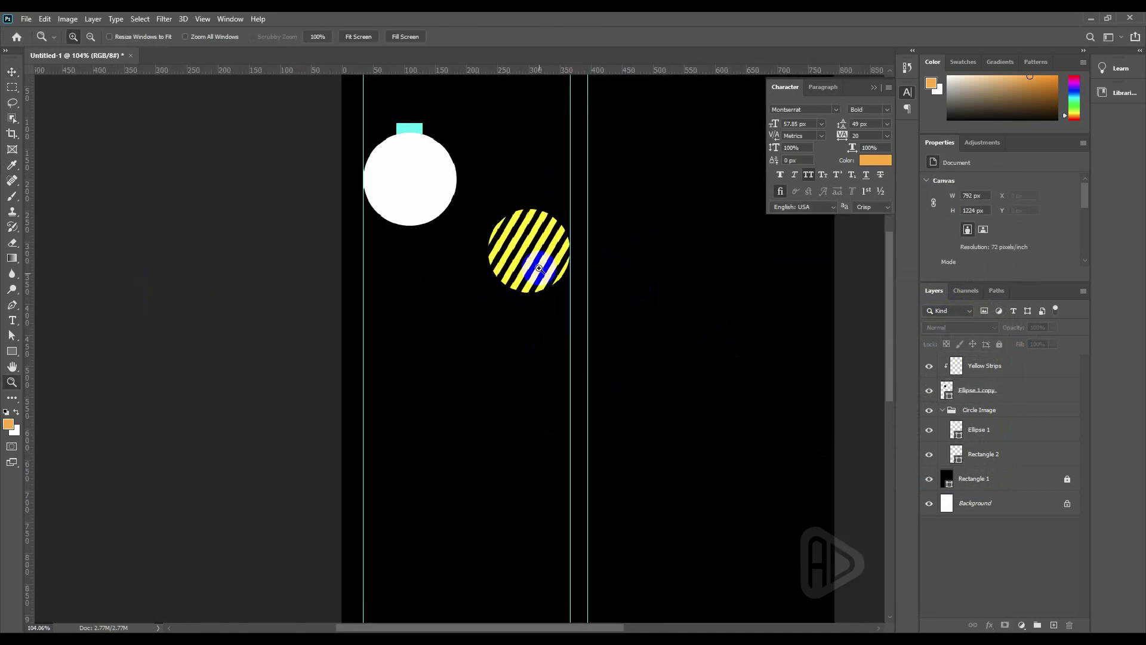
pyautogui.click(539, 269)
pyautogui.press('v')
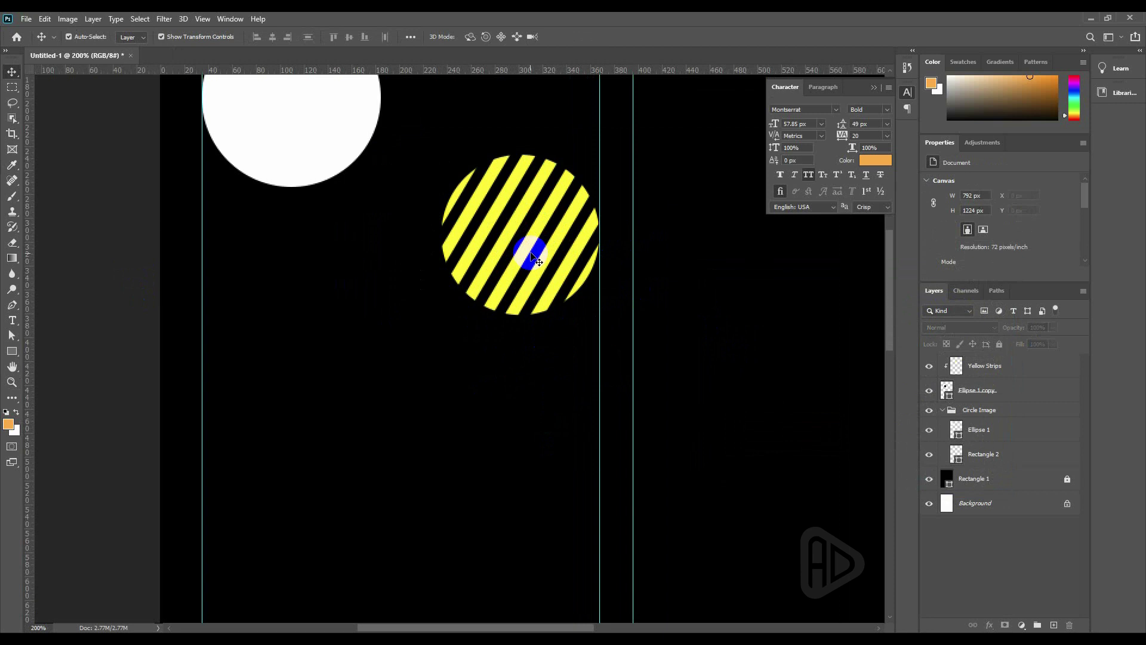
pyautogui.scroll(-3, 597, 297)
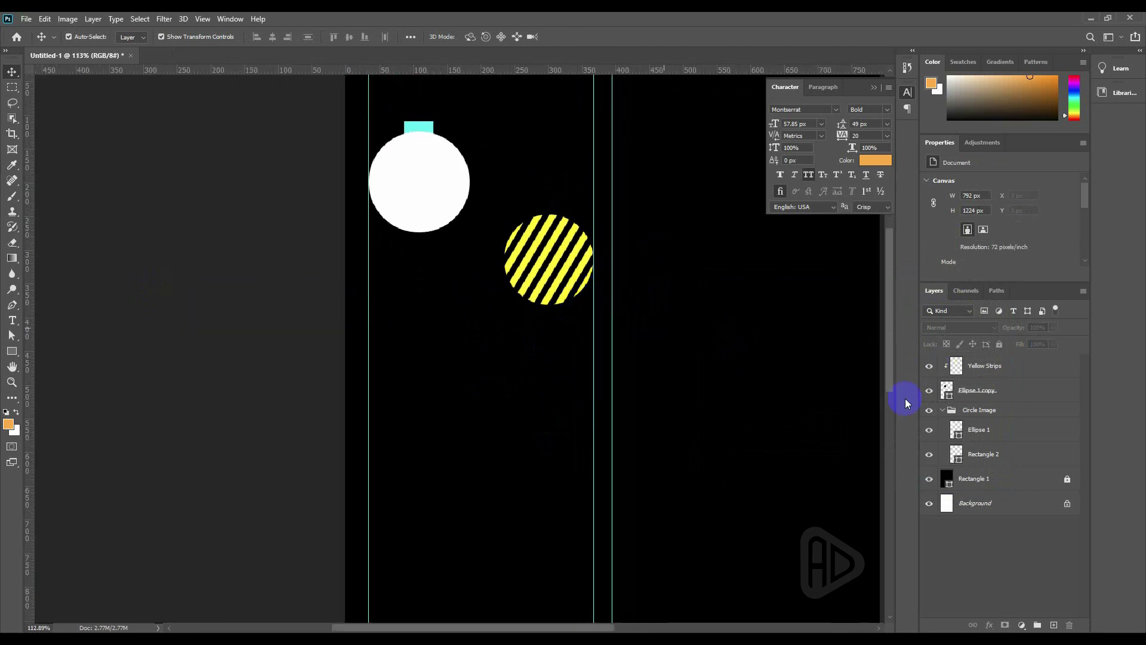
pyautogui.hotkey('ctrl', 'g')
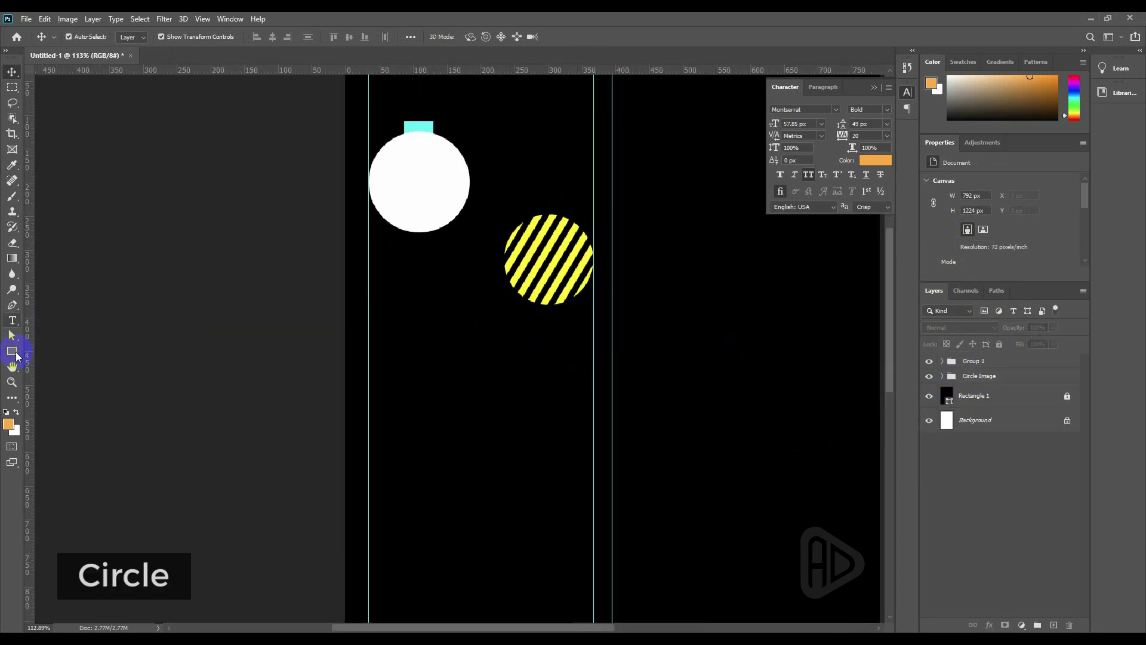
# Draw a small orange circle about 34 × 34 px below the large white circle.
pyautogui.rightClick(12, 353)
pyautogui.click(49, 376)
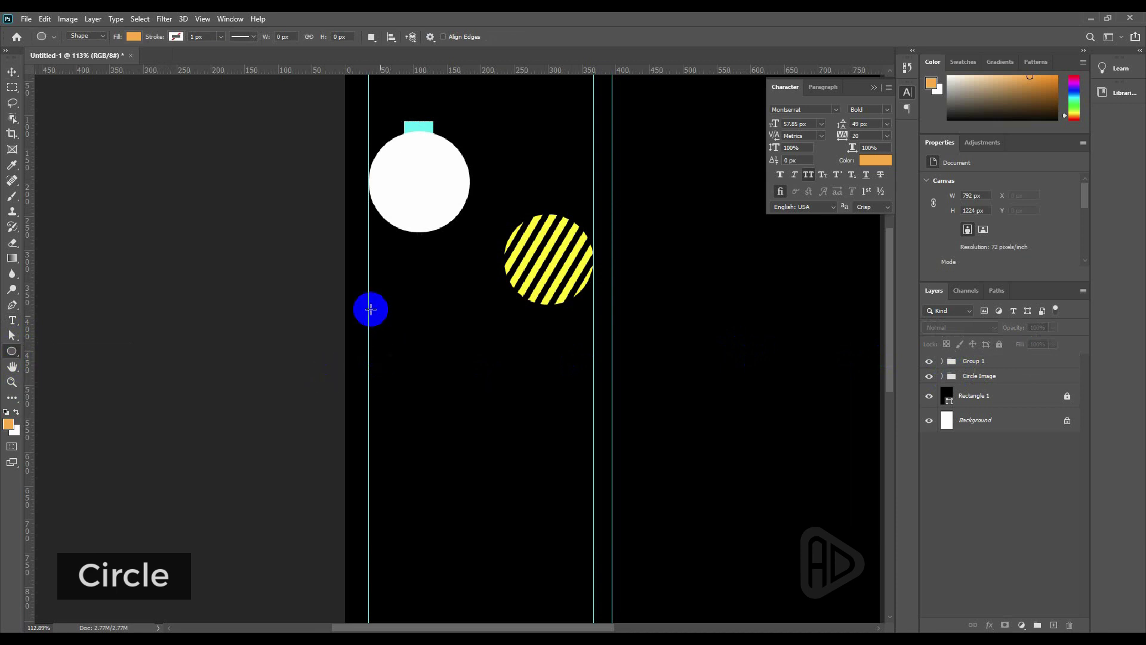
pyautogui.moveTo(392, 300); pyautogui.dragTo(415, 343)
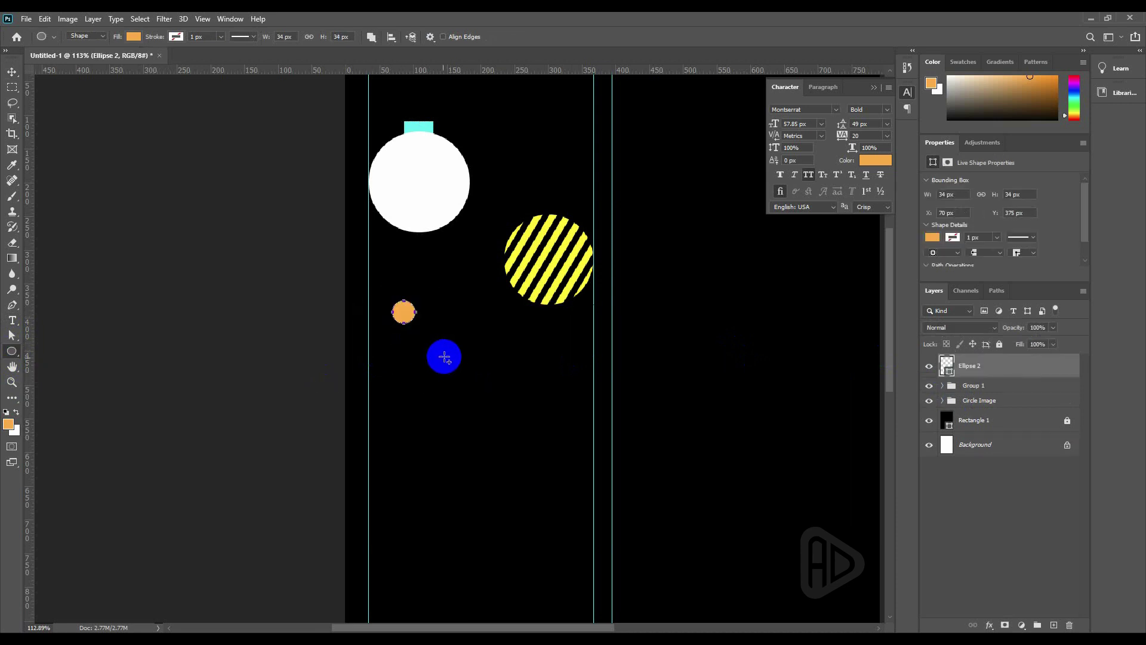
# Duplicate the small orange circle downward to make a vertical column of five dots, then select the column.
pyautogui.press('v')
pyautogui.scroll(2, 416, 341)
pyautogui.moveTo(396, 289); pyautogui.dragTo(397, 465)
pyautogui.keyDown('shift'); pyautogui.click(396, 292); pyautogui.keyUp('shift')
pyautogui.scroll(-3, 392, 319)
pyautogui.keyDown('shift'); pyautogui.click(396, 341); pyautogui.keyUp('shift')
pyautogui.keyDown('shift'); pyautogui.click(400, 304); pyautogui.keyUp('shift')
pyautogui.click(446, 327)
pyautogui.keyDown('shift'); pyautogui.click(397, 420); pyautogui.keyUp('shift')
pyautogui.keyDown('shift'); pyautogui.click(397, 381); pyautogui.keyUp('shift')
pyautogui.keyDown('shift'); pyautogui.click(397, 340); pyautogui.keyUp('shift')
pyautogui.keyDown('shift'); pyautogui.click(396, 299); pyautogui.keyUp('shift')
# Duplicate the dot column to the right and nudge the lower rows down to even out the row spacing.
pyautogui.moveTo(397, 300); pyautogui.dragTo(456, 311)
pyautogui.click(398, 466)
pyautogui.keyDown('shift'); pyautogui.click(443, 467); pyautogui.keyUp('shift')
pyautogui.keyDown('shift'); pyautogui.click(440, 421); pyautogui.keyUp('shift')
pyautogui.keyDown('shift'); pyautogui.click(398, 420); pyautogui.keyUp('shift')
pyautogui.keyDown('shift'); pyautogui.click(398, 380); pyautogui.keyUp('shift')
pyautogui.keyDown('shift'); pyautogui.click(440, 381); pyautogui.keyUp('shift')
pyautogui.press('Down')
pyautogui.press('Down')
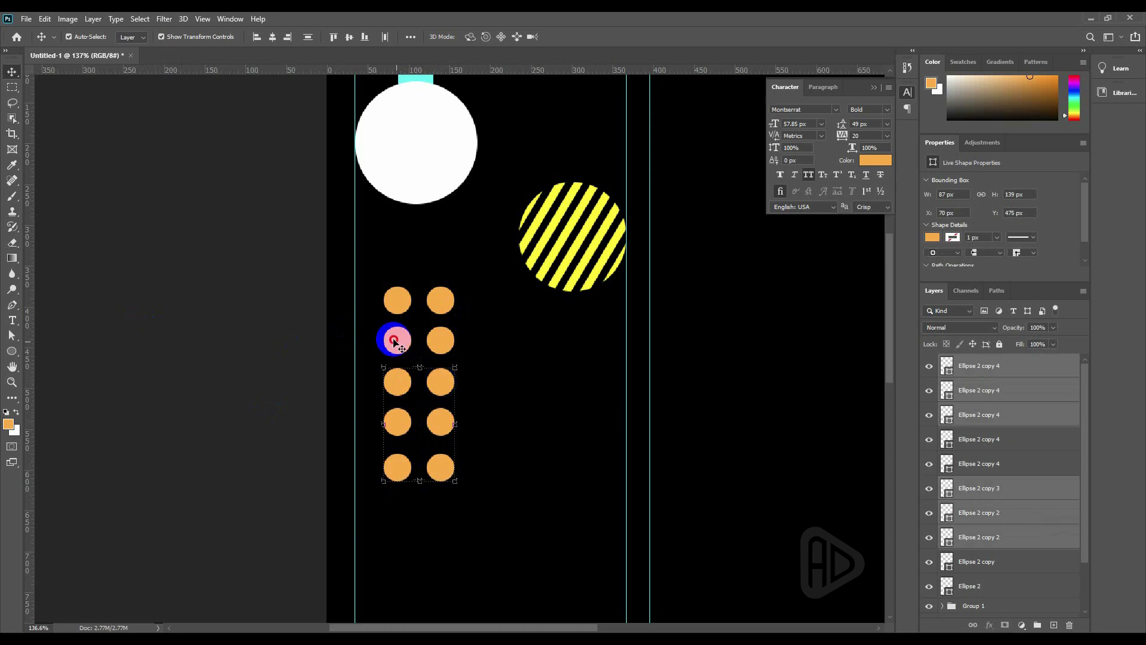
pyautogui.keyDown('shift'); pyautogui.click(395, 341); pyautogui.keyUp('shift')
# Duplicate the dot columns further to the right to complete a grid of five columns by five rows.
pyautogui.moveTo(485, 286); pyautogui.dragTo(440, 482)
pyautogui.moveTo(443, 345); pyautogui.dragTo(486, 345)
pyautogui.click(528, 292)
pyautogui.click(483, 300)
pyautogui.keyDown('shift'); pyautogui.click(483, 342); pyautogui.keyUp('shift')
pyautogui.keyDown('shift'); pyautogui.click(482, 388); pyautogui.keyUp('shift')
pyautogui.keyDown('shift'); pyautogui.click(485, 423); pyautogui.keyUp('shift')
pyautogui.keyDown('shift'); pyautogui.click(488, 461); pyautogui.keyUp('shift')
pyautogui.moveTo(485, 385); pyautogui.dragTo(529, 383)
pyautogui.moveTo(531, 342); pyautogui.dragTo(574, 342)
# Select the orange dot layers and change their fill to bright red.
pyautogui.scroll(-10, 1014, 494)
pyautogui.keyDown('shift'); pyautogui.click(974, 477); pyautogui.keyUp('shift')
pyautogui.press('u')
pyautogui.click(115, 37)
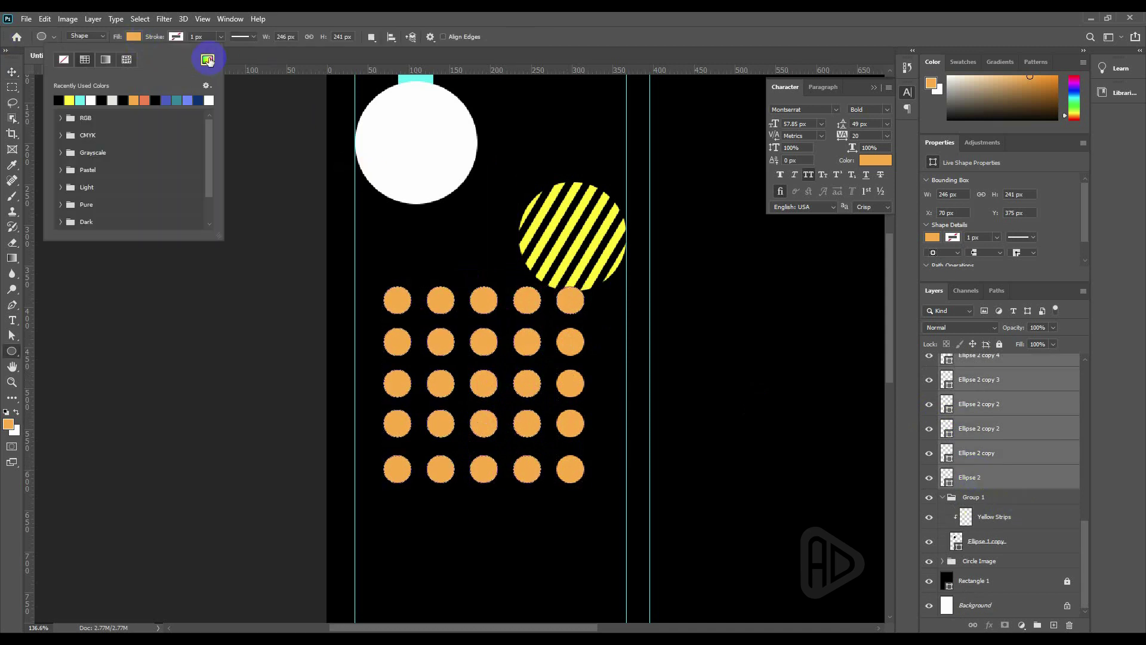
pyautogui.click(207, 59)
pyautogui.moveTo(871, 303); pyautogui.dragTo(869, 294)
pyautogui.click(868, 315)
pyautogui.click(869, 444)
pyautogui.moveTo(851, 307); pyautogui.dragTo(860, 251)
pyautogui.click(975, 288)
# Recolour the remaining dot in the third row of the last column with the red sampled from a neighbouring dot.
pyautogui.click(11, 71)
pyautogui.click(709, 382)
pyautogui.click(571, 375)
pyautogui.press('u')
pyautogui.click(134, 37)
pyautogui.click(208, 60)
pyautogui.click(527, 300)
pyautogui.click(974, 288)
# Duplicate the large white circle to the empty area right of the dot grid.
pyautogui.click(13, 72)
pyautogui.click(583, 499)
pyautogui.moveTo(408, 129); pyautogui.dragTo(713, 409)
# Select all the red dots without the stripes and merge them into one shape.
pyautogui.click(371, 305)
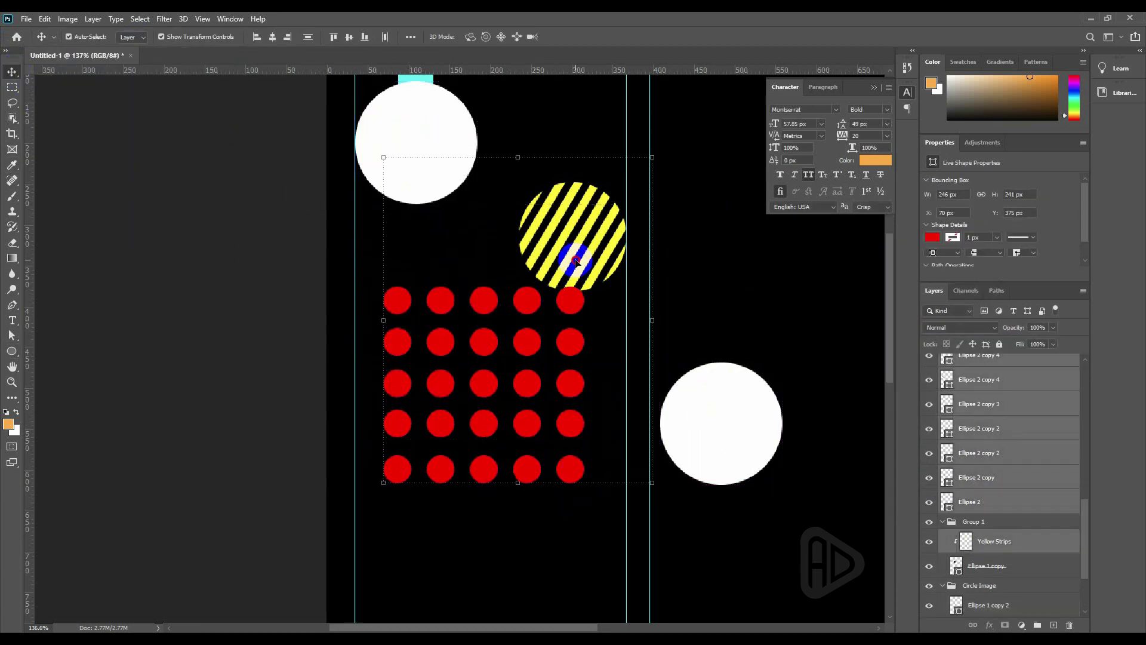
pyautogui.moveTo(591, 505); pyautogui.dragTo(376, 297)
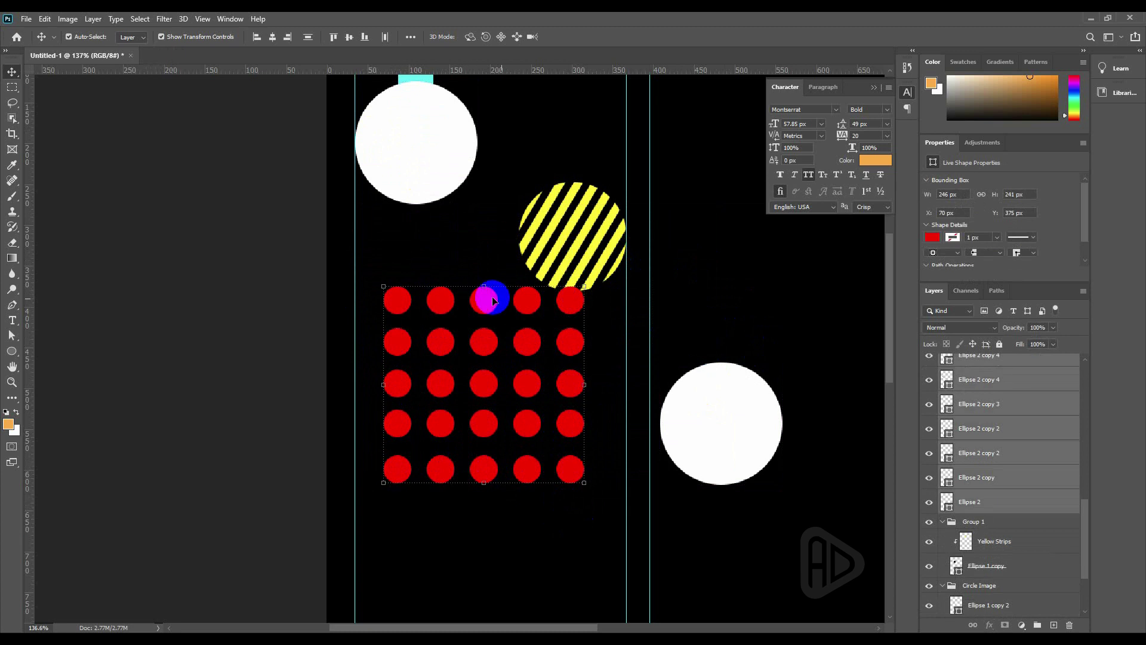
pyautogui.scroll(4, 975, 424)
pyautogui.rightClick(1000, 459)
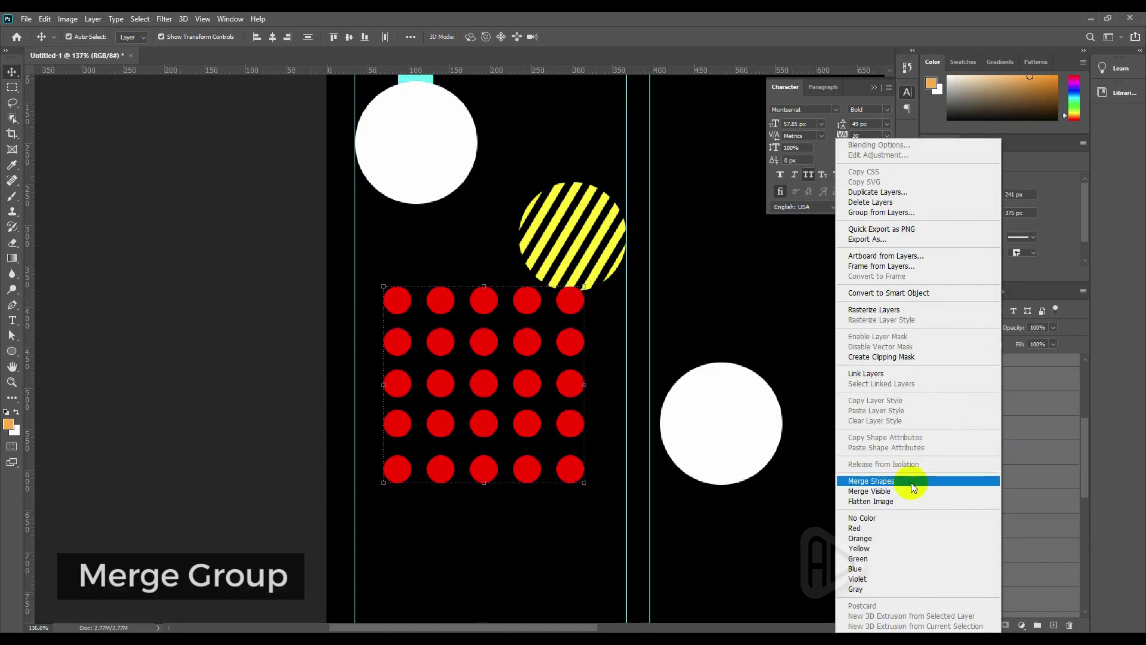
pyautogui.click(911, 483)
# Move the copied white circle into the dot grid's upper-left part and scale it to about 128 × 125 px.
pyautogui.moveTo(579, 299); pyautogui.dragTo(573, 328)
pyautogui.click(717, 397)
pyautogui.moveTo(716, 397); pyautogui.dragTo(453, 289)
pyautogui.hotkey('ctrl', 't')
pyautogui.moveTo(520, 260); pyautogui.dragTo(513, 261)
pyautogui.moveTo(403, 368); pyautogui.dragTo(417, 254)
pyautogui.press('Return')
# Move the copied white circle's layer directly beneath the red dots layer and clip the dots to the circle.
pyautogui.moveTo(982, 469); pyautogui.dragTo(973, 375)
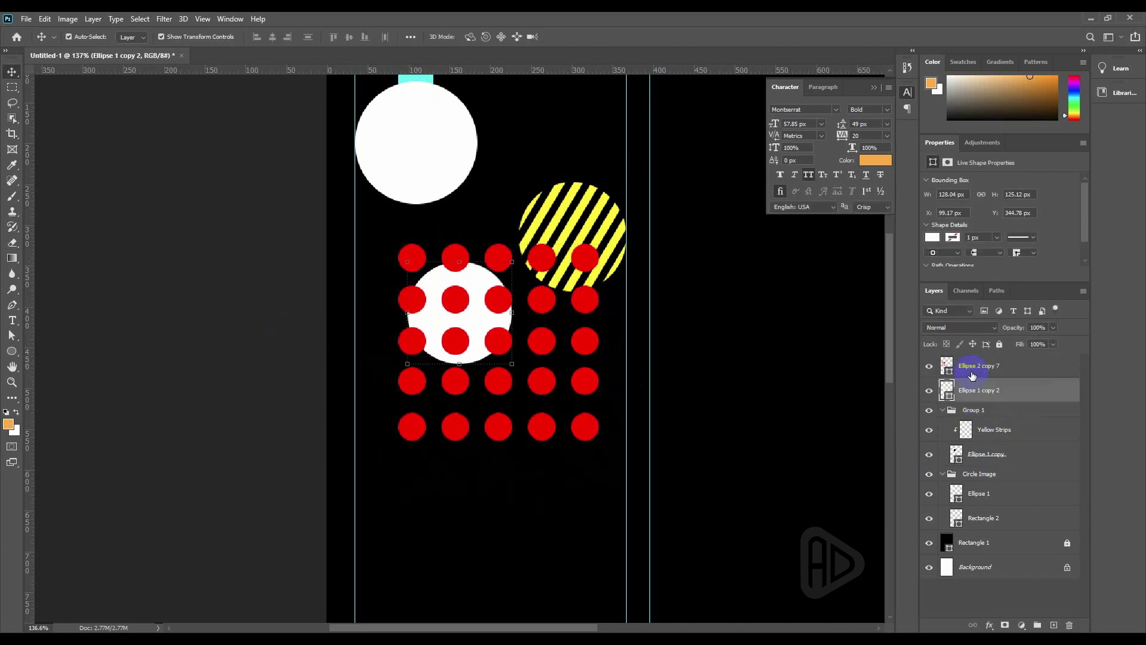
pyautogui.click(976, 368)
pyautogui.click(943, 411)
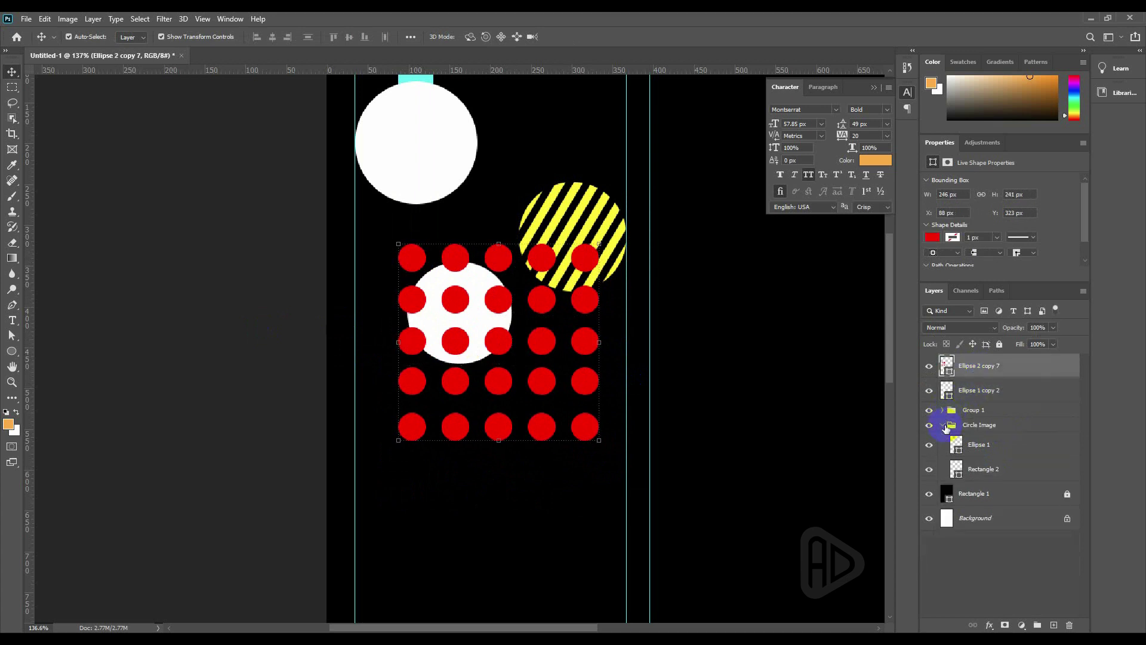
pyautogui.keyDown('alt'); pyautogui.click(963, 374); pyautogui.keyUp('alt')
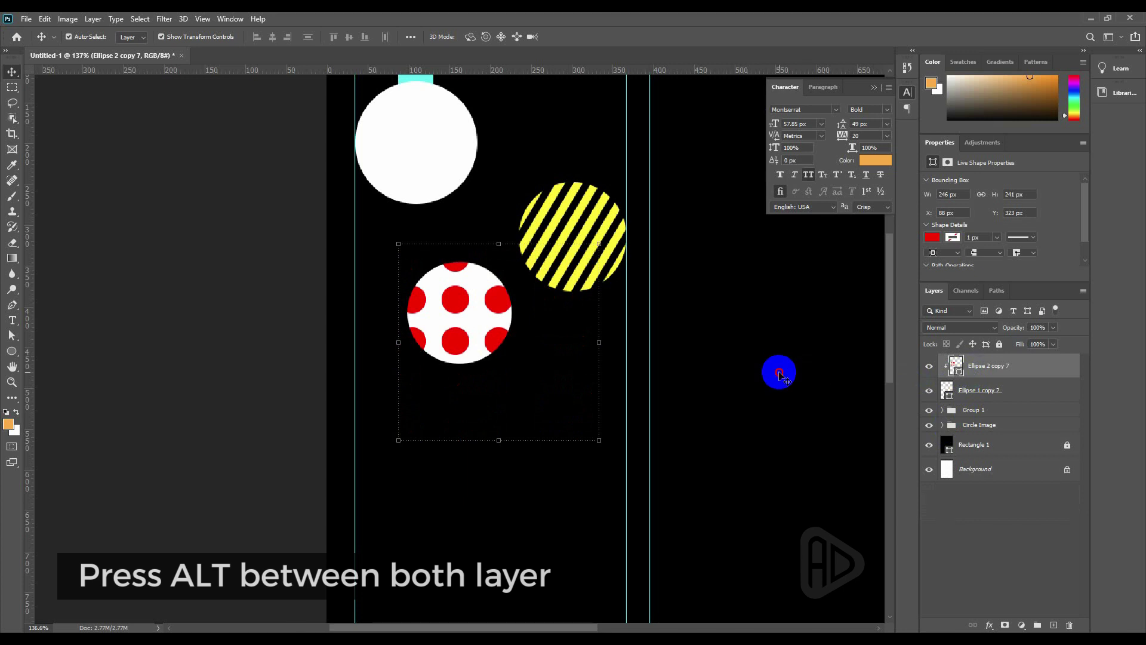
# Scale the clipped dot pattern down to about 136.5 × 131.5 px so the whole grid fits over the circle.
pyautogui.hotkey('ctrl', 't')
pyautogui.moveTo(598, 440); pyautogui.dragTo(521, 371)
pyautogui.moveTo(398, 243); pyautogui.dragTo(405, 255)
pyautogui.moveTo(523, 370); pyautogui.dragTo(514, 366)
pyautogui.press('Return')
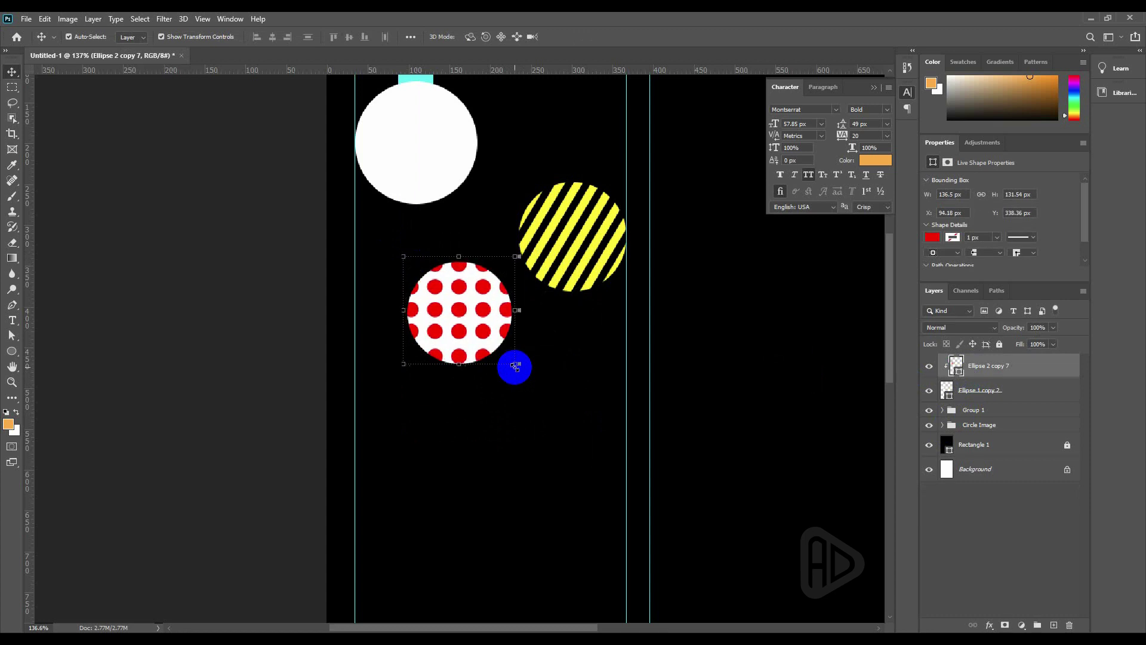
# Change the fill of the circle behind the red dots to the background's black.
pyautogui.doubleClick(949, 394)
pyautogui.click(583, 333)
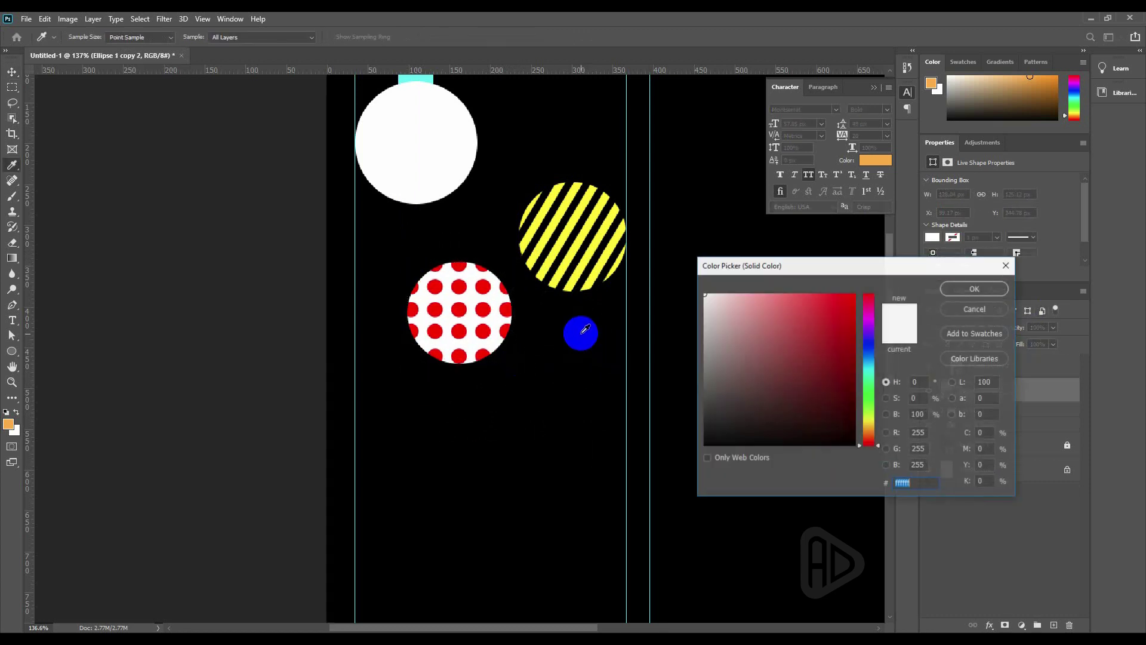
pyautogui.click(972, 290)
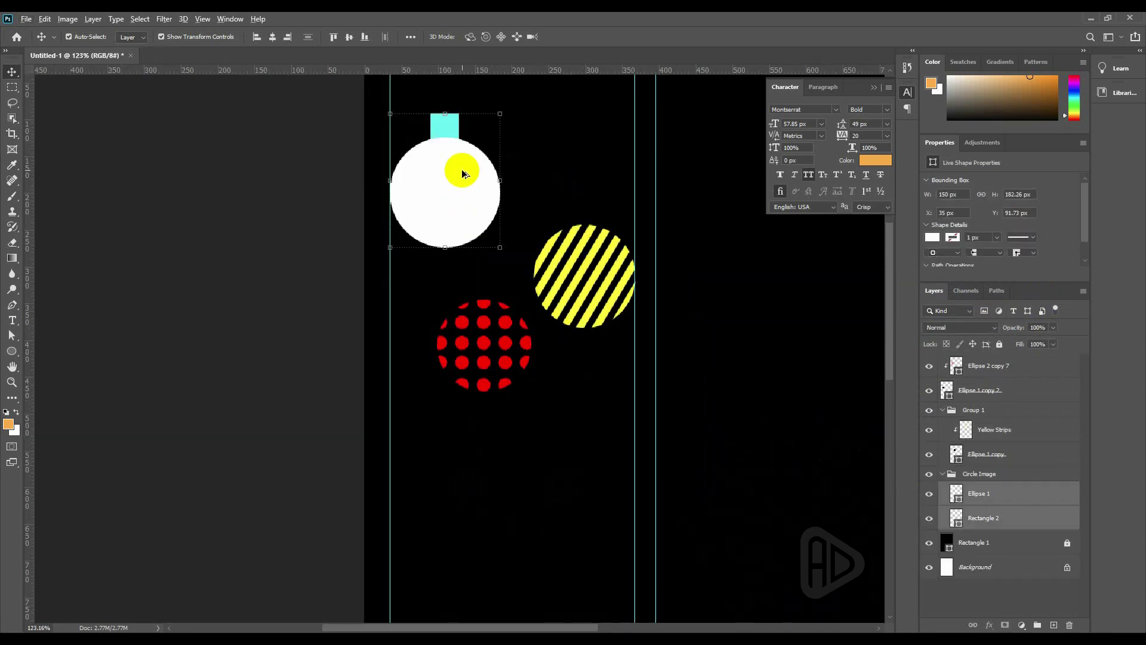
# Duplicate the large white circle with its cyan rectangle below the striped circle and scale the copy to about half size beside the guide.
pyautogui.moveTo(460, 169); pyautogui.dragTo(595, 408)
pyautogui.hotkey('ctrl', 't')
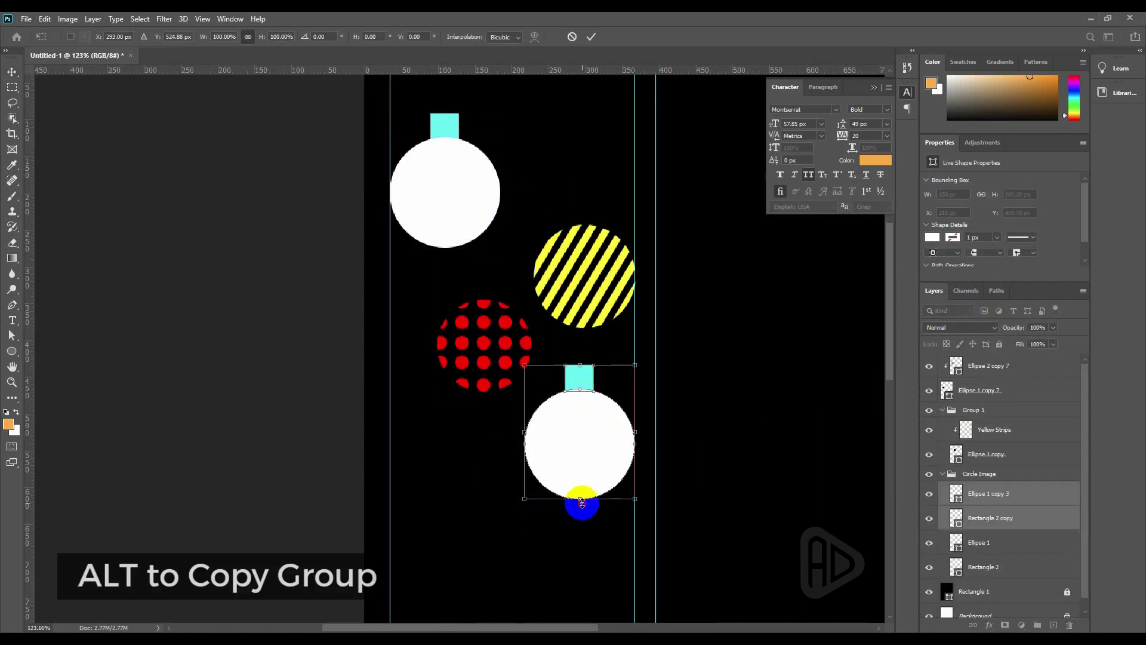
pyautogui.moveTo(524, 498); pyautogui.dragTo(609, 422)
pyautogui.press('Return')
pyautogui.hotkey('ctrl', 't')
pyautogui.moveTo(585, 394); pyautogui.dragTo(580, 431)
pyautogui.press('Return')
pyautogui.click(574, 472)
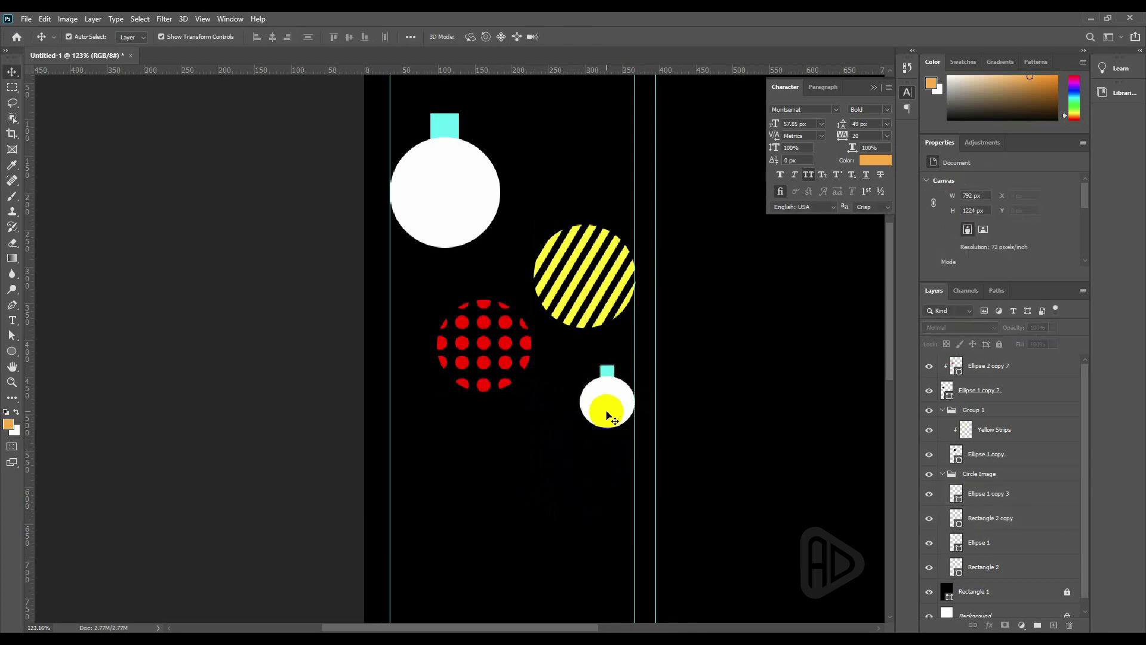
# Recolour the small copied circle cyan, matching the original rectangle, and make its small top rectangle white.
pyautogui.click(608, 410)
pyautogui.doubleClick(957, 495)
pyautogui.click(450, 117)
pyautogui.press('Return')
pyautogui.click(609, 369)
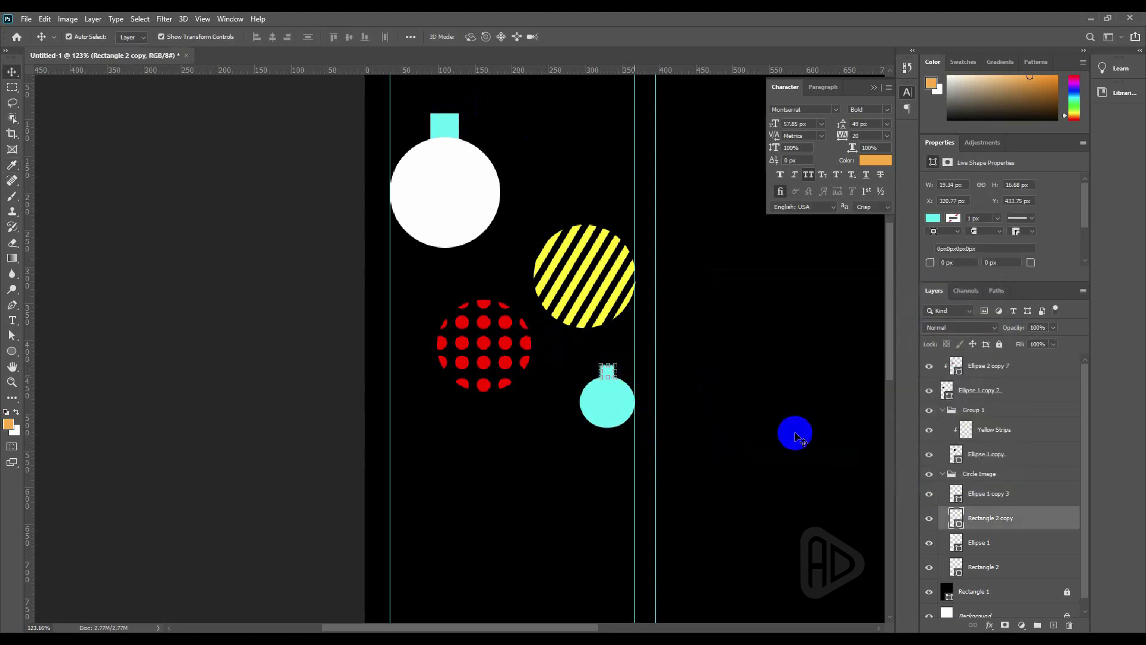
pyautogui.doubleClick(957, 519)
pyautogui.moveTo(746, 358); pyautogui.dragTo(699, 289)
pyautogui.click(983, 293)
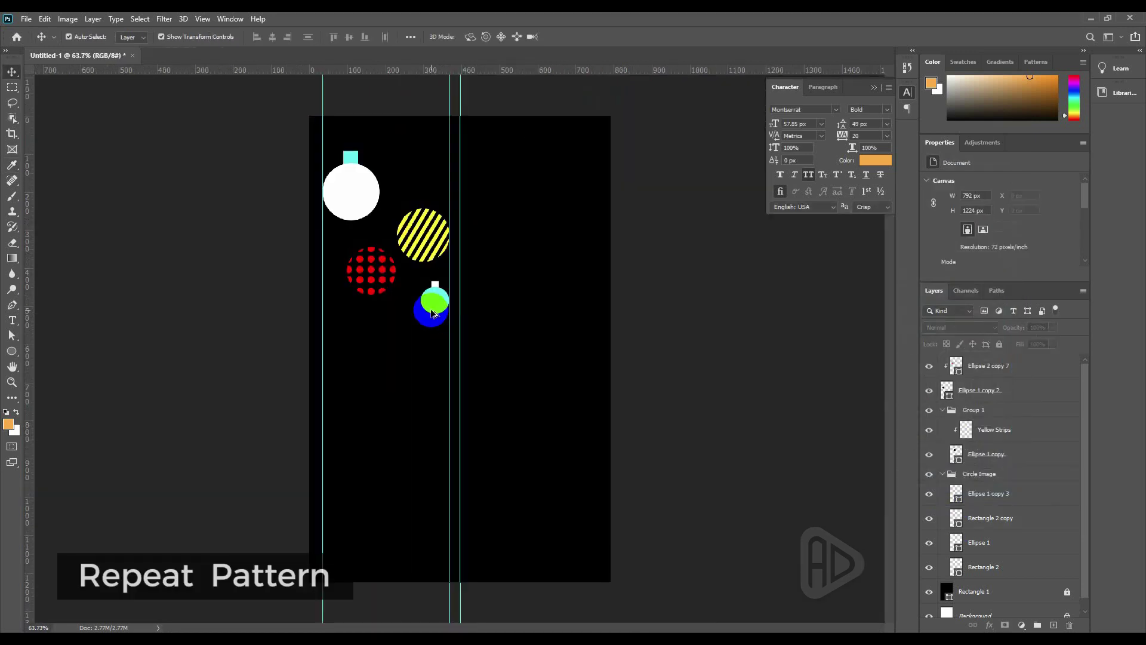
pyautogui.click(975, 600)
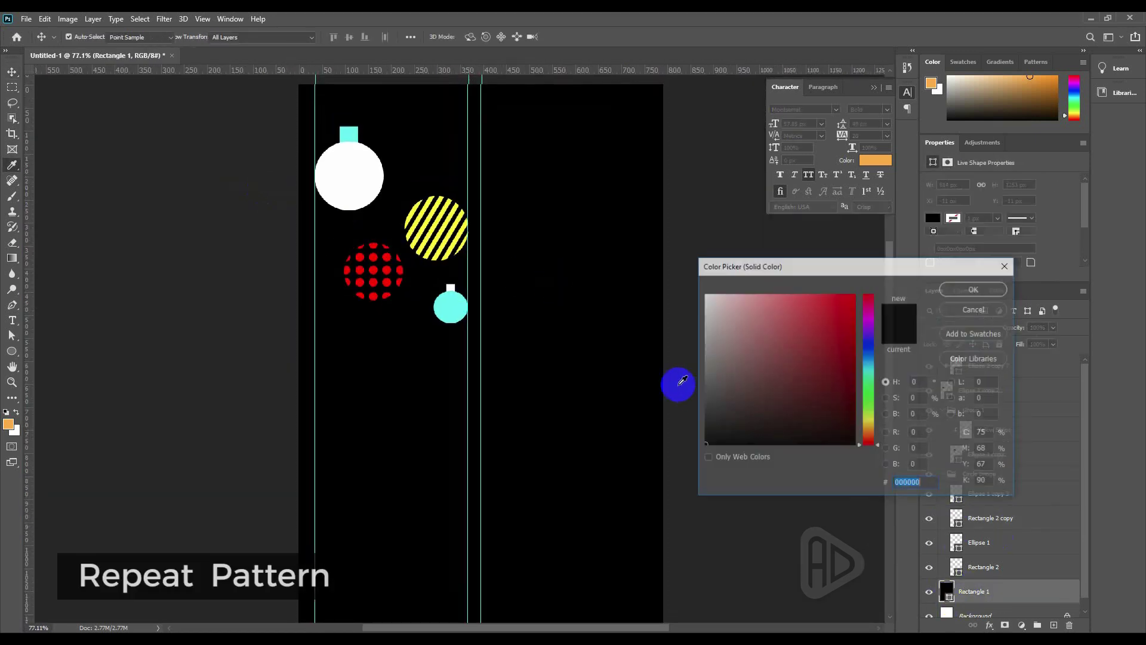
pyautogui.scroll(2, 308, 304)
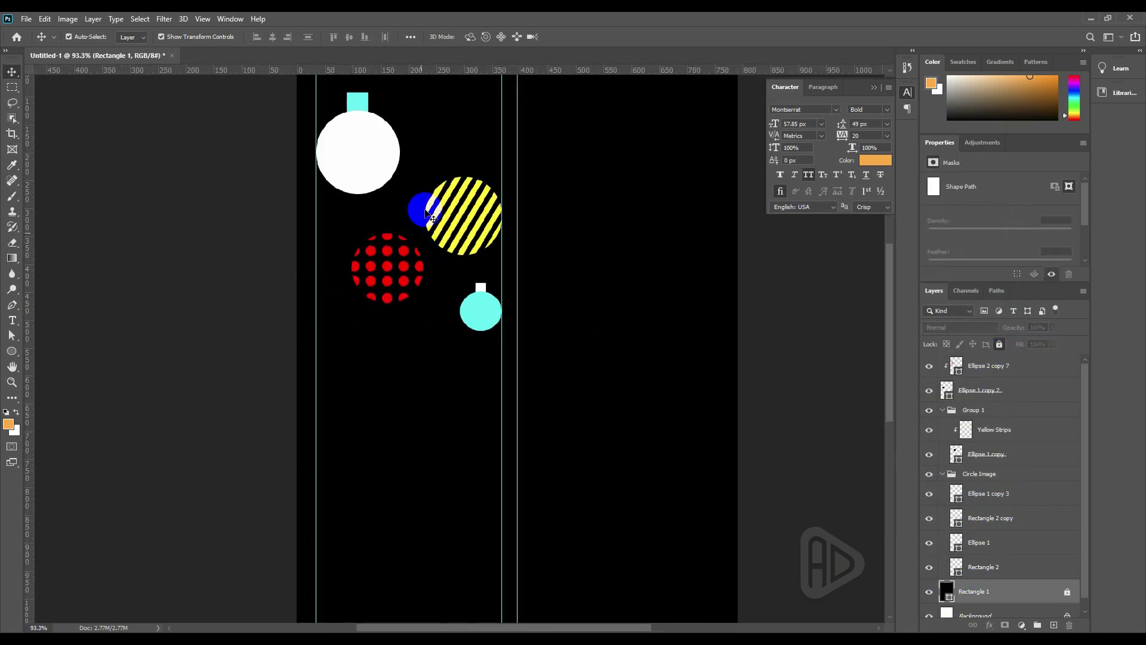
pyautogui.moveTo(439, 169); pyautogui.dragTo(478, 209)
# Group the clipped red dots with their base circle and collapse all the layer groups.
pyautogui.click(942, 411)
pyautogui.click(984, 391)
pyautogui.keyDown('shift'); pyautogui.click(990, 369); pyautogui.keyUp('shift')
pyautogui.moveTo(990, 370); pyautogui.dragTo(1038, 625)
pyautogui.click(942, 391)
pyautogui.click(786, 342)
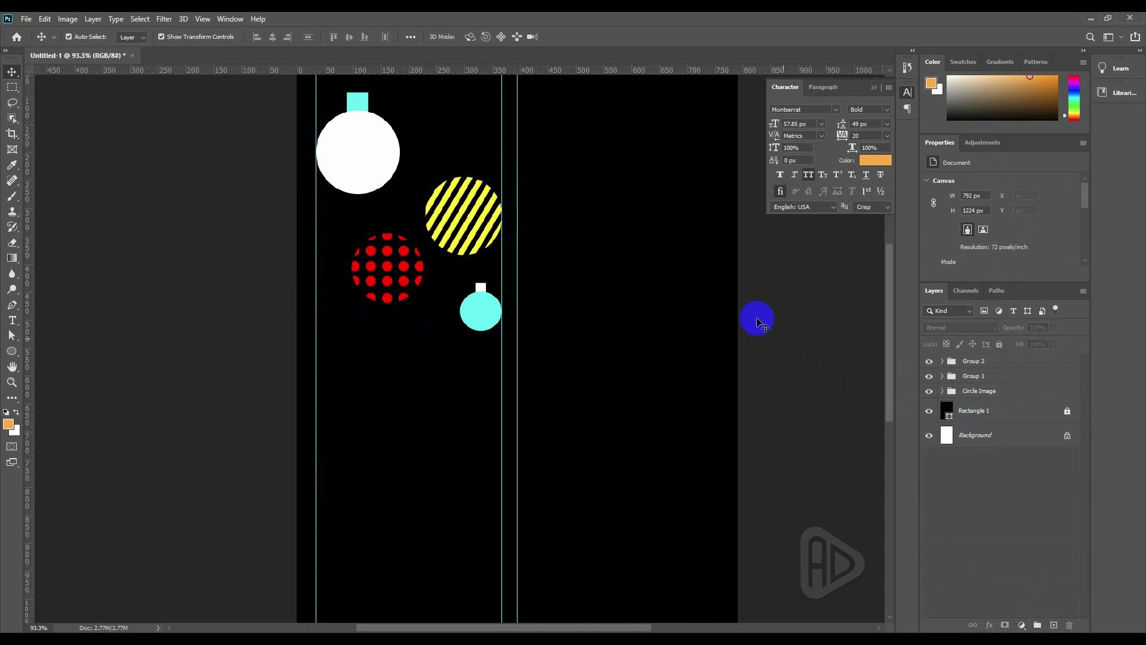
# Switch auto-selection to groups, duplicate the red-dotted circle below the small cyan ornament, and scale the copy to about 80%.
pyautogui.moveTo(475, 224); pyautogui.dragTo(185, 123)
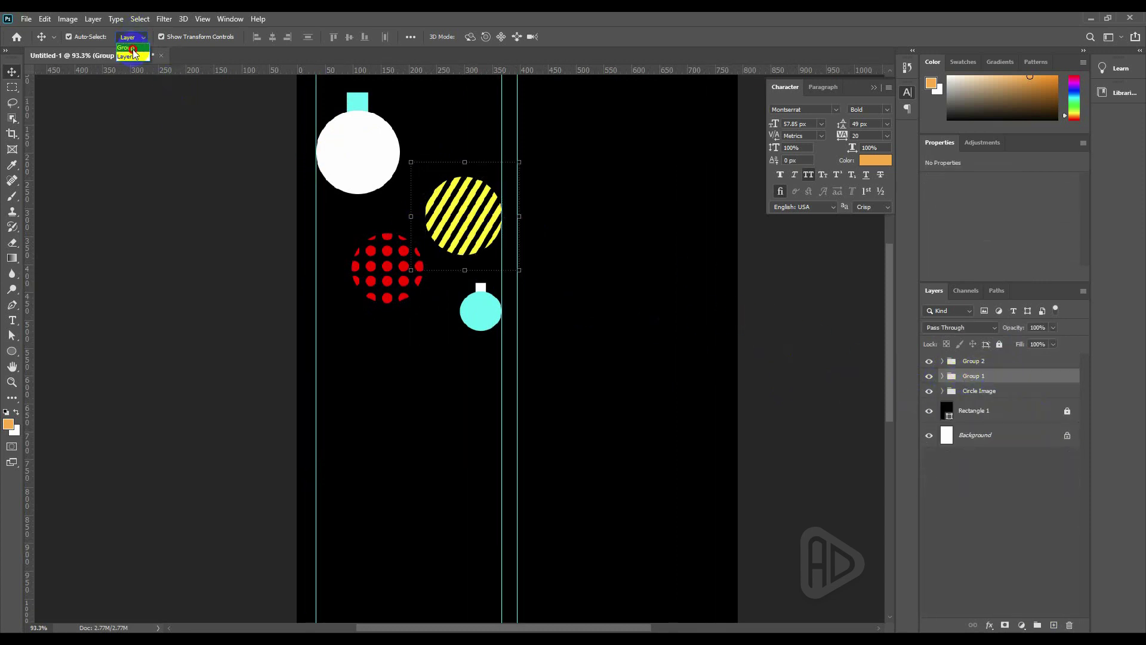
pyautogui.click(126, 47)
pyautogui.click(969, 363)
pyautogui.moveTo(412, 280); pyautogui.dragTo(417, 381)
pyautogui.press('Return')
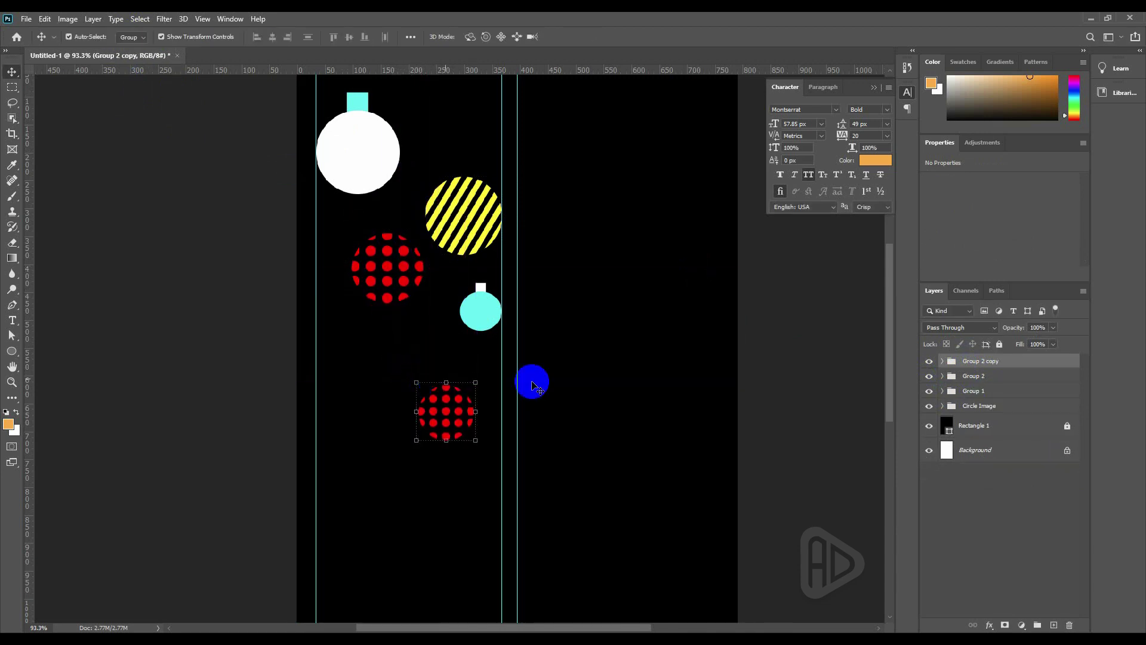
pyautogui.click(561, 395)
# Duplicate the large white circle with its cyan rectangle lower along the left guide and make the copy slightly smaller.
pyautogui.scroll(-10, 563, 396)
pyautogui.scroll(2, 590, 376)
pyautogui.scroll(2, 338, 163)
pyautogui.click(979, 406)
pyautogui.moveTo(364, 134); pyautogui.dragTo(365, 423)
pyautogui.moveTo(441, 379); pyautogui.dragTo(441, 365)
pyautogui.scroll(-2, 435, 367)
pyautogui.click(373, 394)
pyautogui.moveTo(399, 419); pyautogui.dragTo(358, 404)
pyautogui.press('Return')
pyautogui.click(388, 435)
# Nudge the copied white ornament and the copied red-dotted circle up together.
pyautogui.scroll(-2, 382, 412)
pyautogui.scroll(2, 371, 376)
pyautogui.click(370, 373)
pyautogui.keyDown('shift'); pyautogui.click(449, 333); pyautogui.keyUp('shift')
pyautogui.hotkey('shift', 'Up')
pyautogui.click(538, 269)
# Duplicate the yellow striped circle, place the copy between the two red-dotted circles, and scale it to about half size.
pyautogui.click(482, 168)
pyautogui.click(996, 405)
pyautogui.click(507, 158)
pyautogui.click(489, 158)
pyautogui.keyDown('alt'); pyautogui.moveTo(443, 134); pyautogui.dragTo(389, 254); pyautogui.keyUp('alt')
pyautogui.moveTo(465, 215); pyautogui.dragTo(420, 259)
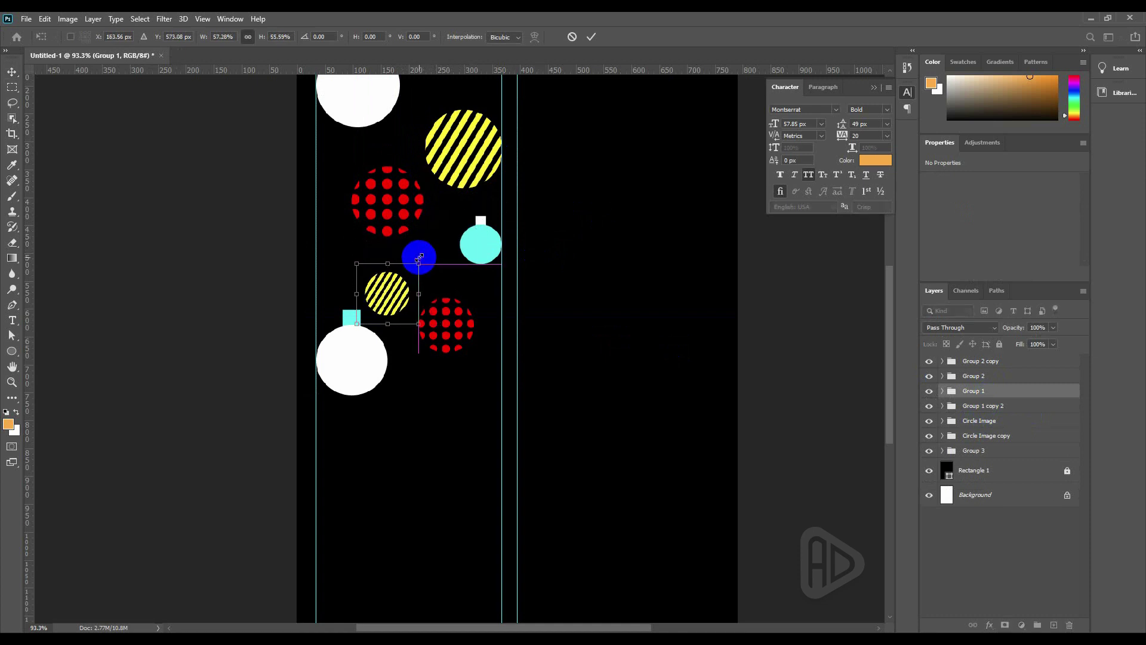
pyautogui.press('Return')
pyautogui.hotkey('shift', 'Up')
pyautogui.hotkey('shift', 'Up')
pyautogui.moveTo(355, 282); pyautogui.dragTo(357, 317)
pyautogui.press('Return')
pyautogui.press('Return')
# Add another small striped circle below the lower dotted circle and a copy of the small cyan ornament beside the guide.
pyautogui.click(322, 266)
pyautogui.scroll(-5, 322, 265)
pyautogui.scroll(1, 364, 316)
pyautogui.moveTo(363, 266); pyautogui.dragTo(357, 261)
pyautogui.moveTo(357, 316); pyautogui.dragTo(434, 449)
pyautogui.click(548, 374)
pyautogui.click(540, 429)
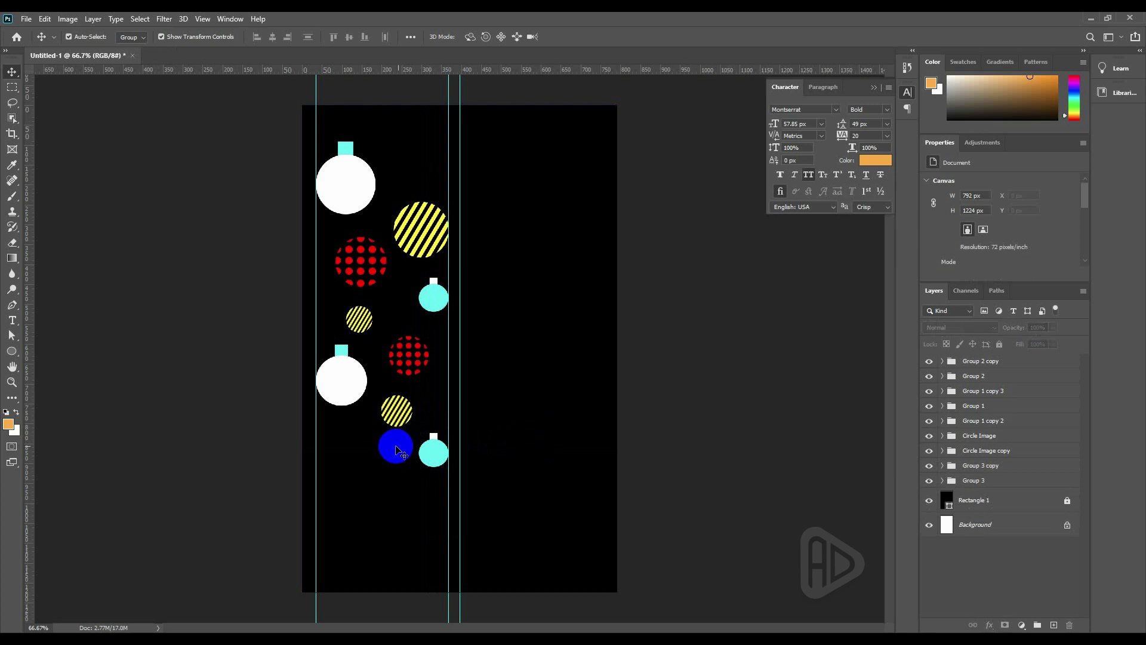
# Fill the lower column with two more red-dotted circle copies and a cyan ornament copy near the bottom.
pyautogui.moveTo(417, 352); pyautogui.dragTo(418, 500)
pyautogui.moveTo(431, 458); pyautogui.dragTo(410, 569)
pyautogui.click(417, 357)
pyautogui.moveTo(416, 350); pyautogui.dragTo(354, 455)
pyautogui.moveTo(323, 483); pyautogui.dragTo(331, 475)
pyautogui.moveTo(351, 474); pyautogui.dragTo(404, 469)
# Place a small copy of the yellow striped circle between the lower red-dotted circles.
pyautogui.scroll(6, 362, 449)
pyautogui.scroll(-4, 393, 477)
pyautogui.click(425, 492)
pyautogui.click(432, 496)
pyautogui.click(567, 498)
pyautogui.click(567, 498)
pyautogui.scroll(-4, 471, 429)
pyautogui.moveTo(419, 311); pyautogui.dragTo(363, 461)
pyautogui.moveTo(330, 500); pyautogui.dragTo(352, 463)
pyautogui.click(348, 409)
pyautogui.click(348, 410)
pyautogui.click(363, 464)
pyautogui.click(437, 433)
pyautogui.click(437, 433)
# Add a smaller cyan ornament copy at the left guide and a smaller red-dotted circle copy below it.
pyautogui.hotkey('ctrl', '0')
pyautogui.scroll(2, 388, 427)
pyautogui.scroll(-3, 389, 429)
pyautogui.moveTo(428, 505); pyautogui.dragTo(328, 448)
pyautogui.press('Return')
pyautogui.moveTo(346, 346); pyautogui.dragTo(350, 472)
pyautogui.press('Return')
pyautogui.scroll(-3, 591, 468)
# Select all the ornament groups and nudge them up 30 px together.
pyautogui.moveTo(278, 117); pyautogui.dragTo(468, 580)
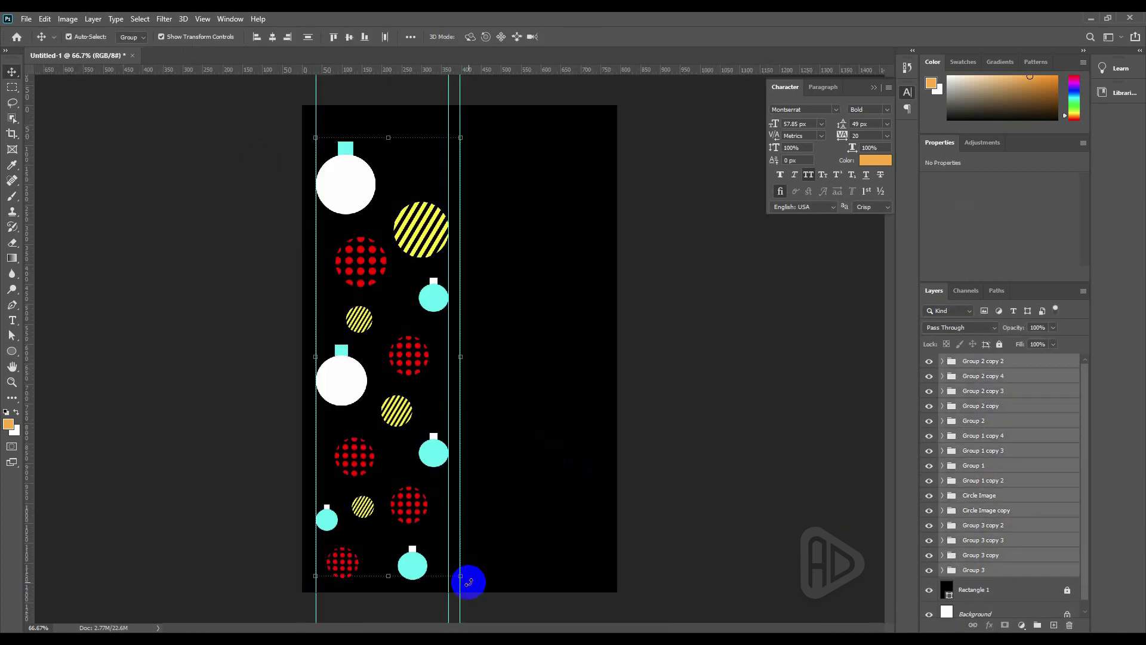
pyautogui.hotkey('shift', 'Up')
pyautogui.hotkey('shift', 'Up')
pyautogui.hotkey('shift', 'Up')
pyautogui.click(469, 353)
# Switch auto-selection back to layers and apply a bright blue Color Overlay (#1fadff) to the uppermost small striped circle.
pyautogui.click(123, 37)
pyautogui.click(411, 241)
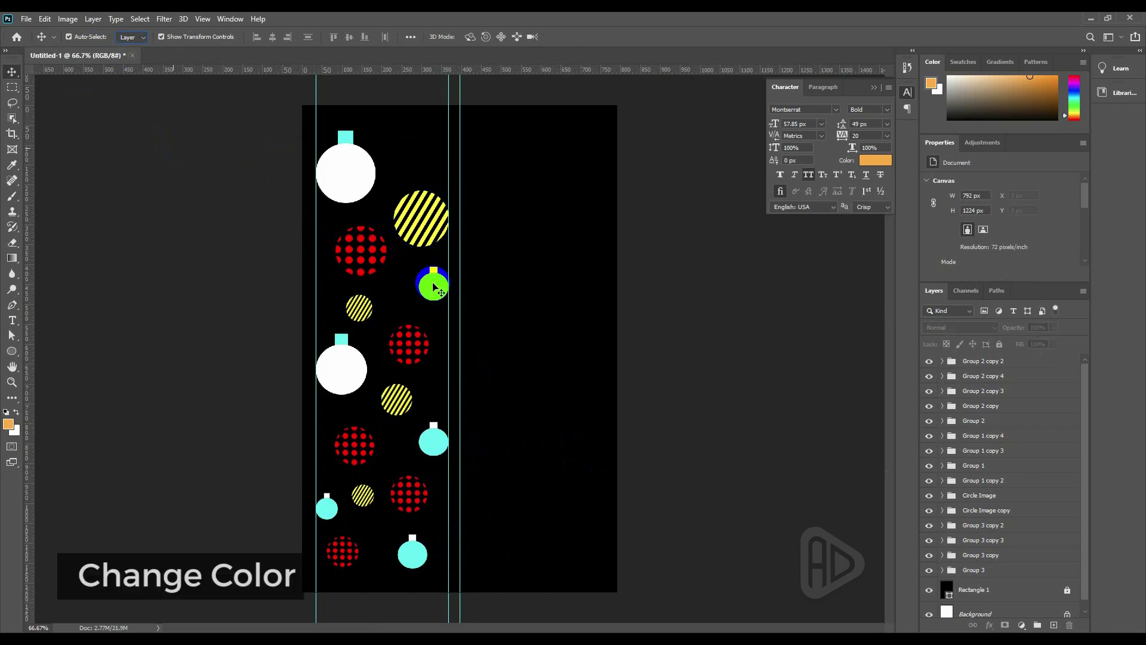
pyautogui.doubleClick(1022, 504)
pyautogui.click(685, 352)
pyautogui.click(936, 234)
pyautogui.click(866, 350)
pyautogui.click(865, 359)
pyautogui.click(836, 303)
pyautogui.click(972, 288)
pyautogui.click(1040, 217)
pyautogui.click(454, 423)
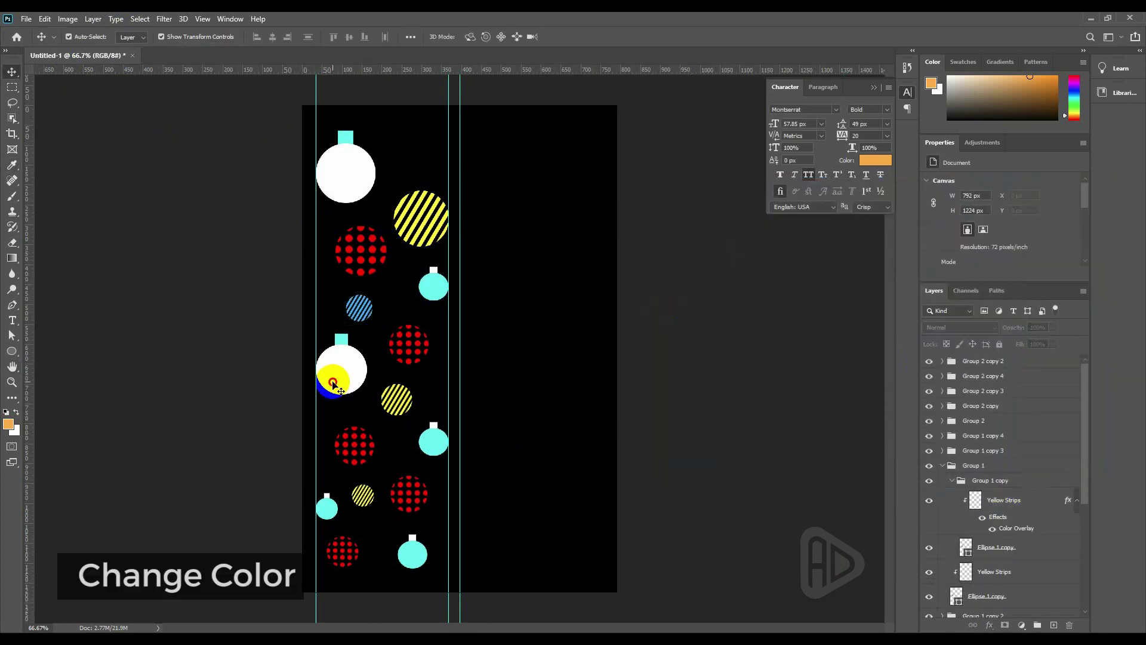
# Recolour the lower large white circle purple (#9c5ec0).
pyautogui.click(333, 382)
pyautogui.doubleClick(956, 590)
pyautogui.moveTo(830, 308); pyautogui.dragTo(781, 329)
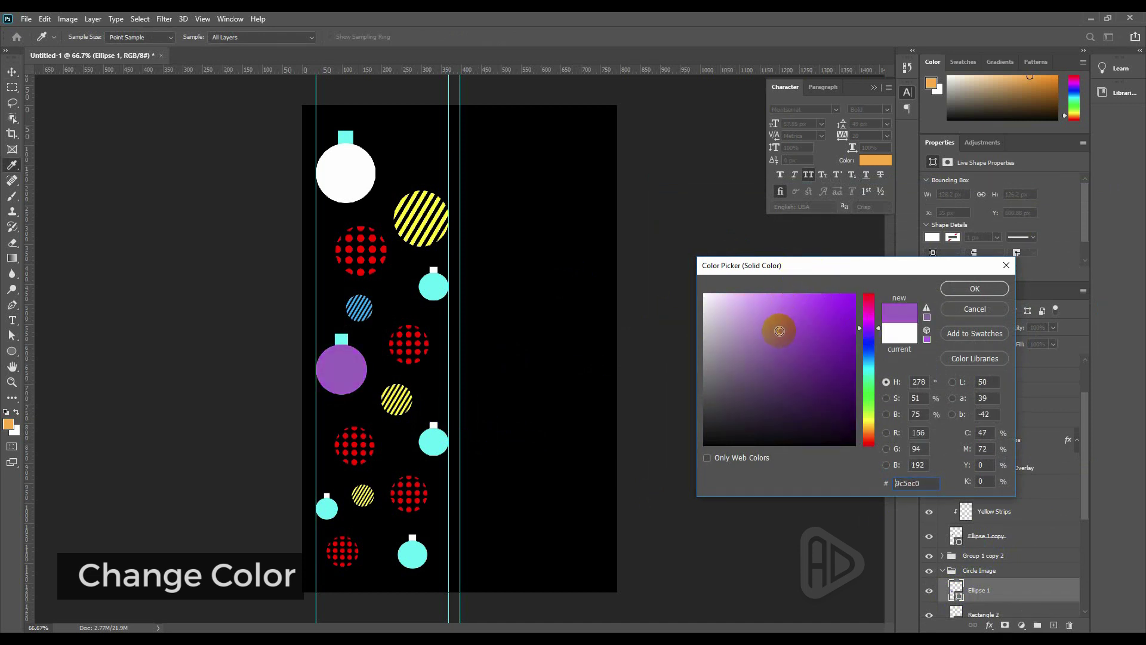
pyautogui.click(974, 288)
pyautogui.click(490, 445)
# Recolour the lower cyan ornament at the right guide orange-red.
pyautogui.click(437, 443)
pyautogui.doubleClick(956, 604)
pyautogui.moveTo(868, 382); pyautogui.dragTo(869, 442)
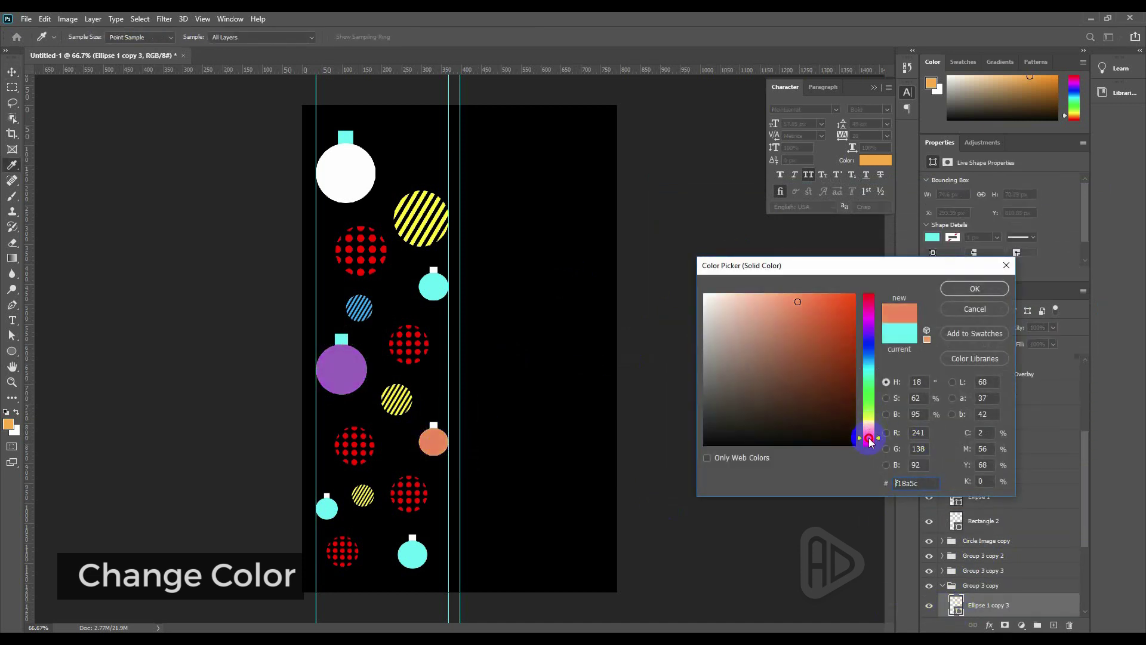
pyautogui.press('Return')
pyautogui.press('v')
pyautogui.click(704, 399)
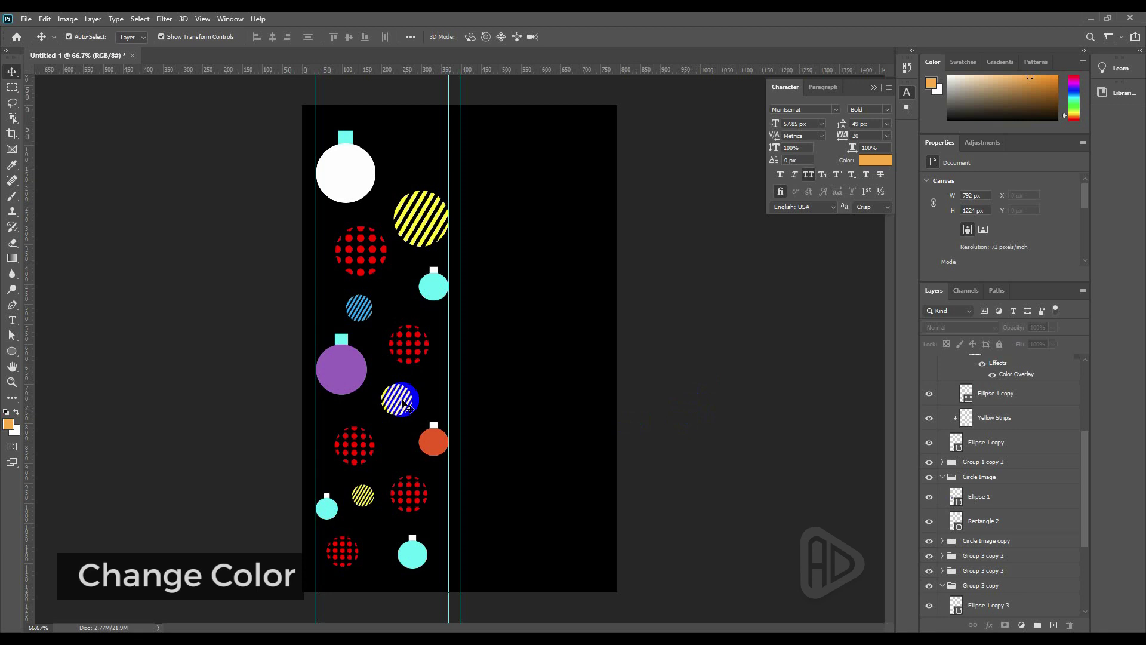
# Apply a white Color Overlay to the stripes of the middle small striped circle.
pyautogui.click(401, 399)
pyautogui.scroll(1, 1013, 387)
pyautogui.doubleClick(1036, 361)
pyautogui.click(689, 351)
pyautogui.click(934, 235)
pyautogui.moveTo(747, 317); pyautogui.dragTo(705, 293)
pyautogui.click(974, 288)
pyautogui.click(1070, 213)
# Apply a Color Overlay to the dots below the purple ornament, sampling the blue (#1fadff) of the striped circle.
pyautogui.click(350, 447)
pyautogui.scroll(1, 1013, 394)
pyautogui.doubleClick(1032, 413)
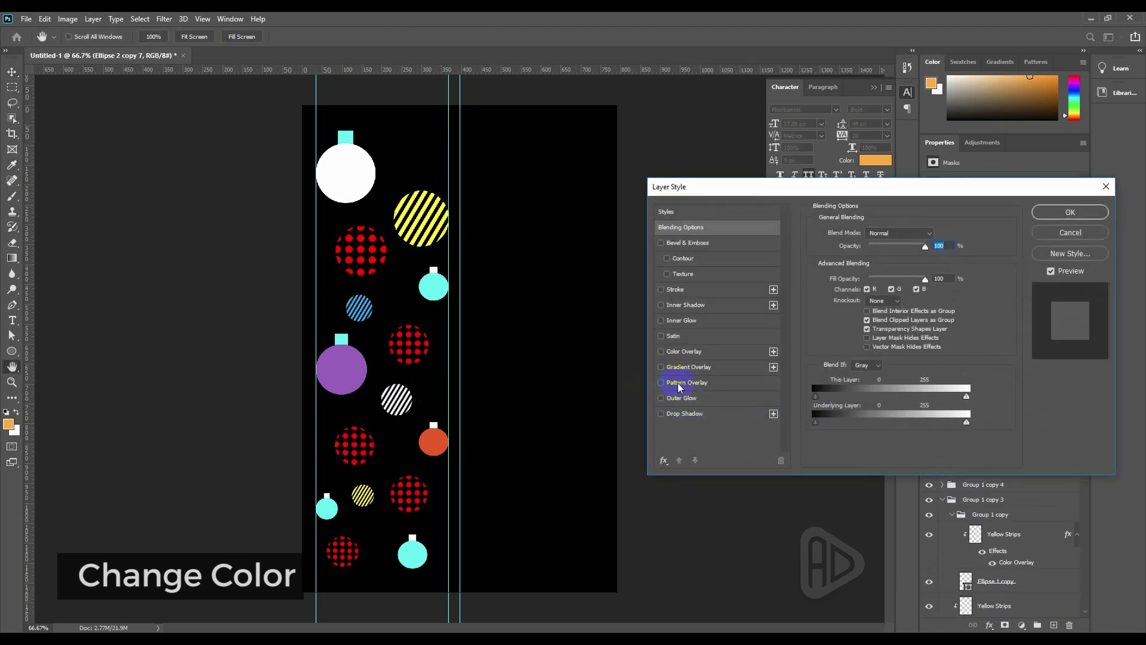
pyautogui.click(684, 352)
pyautogui.click(935, 235)
pyautogui.click(868, 351)
pyautogui.click(362, 300)
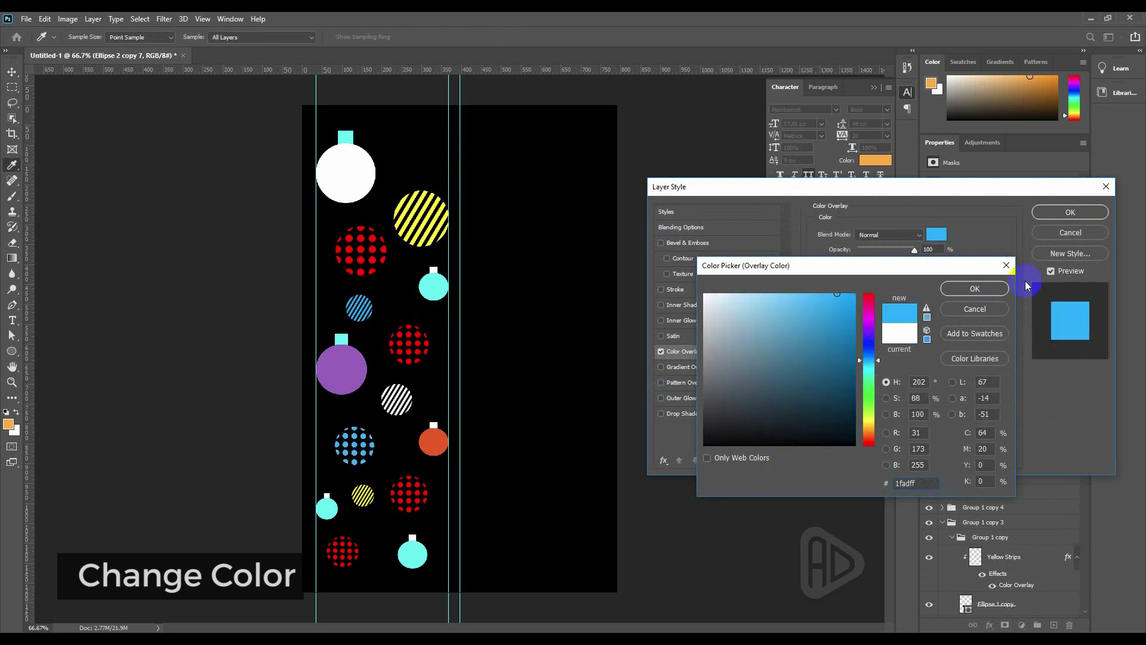
pyautogui.click(975, 288)
pyautogui.click(1070, 213)
# Recolour the bottom cyan ornament with the blue (#1fadff) sampled from the dotted circle.
pyautogui.click(412, 554)
pyautogui.scroll(-1, 987, 438)
pyautogui.doubleClick(956, 575)
pyautogui.click(366, 437)
pyautogui.click(976, 291)
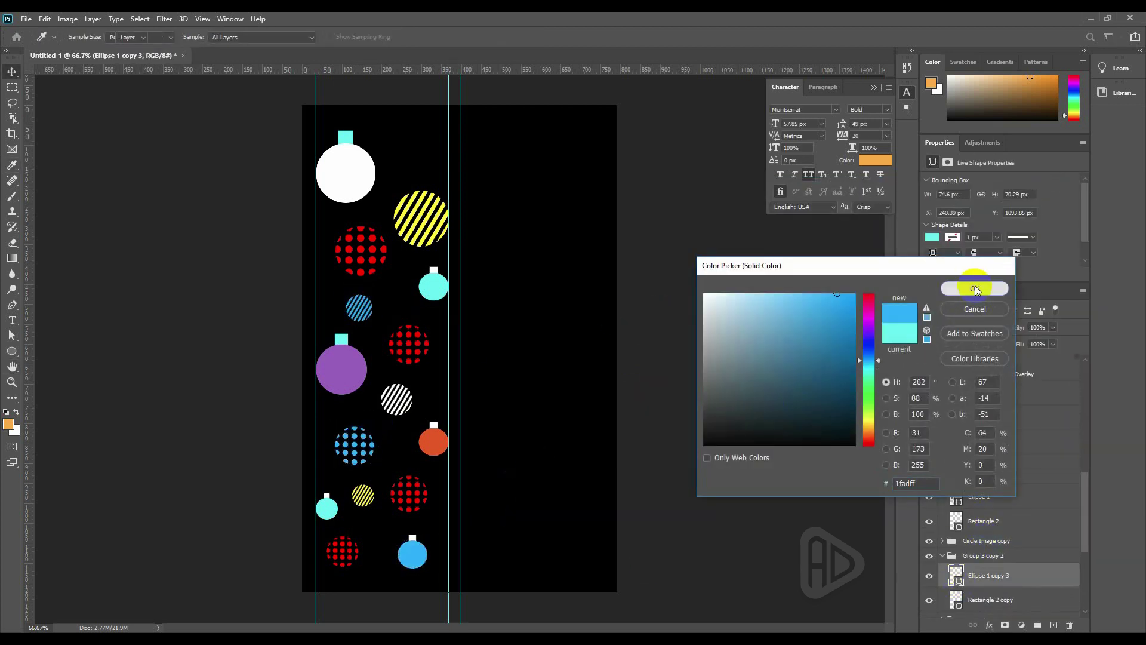
pyautogui.click(456, 485)
# Recolour the smallest cyan ornament at the left guide with the yellow sampled from the large striped circle.
pyautogui.click(326, 515)
pyautogui.doubleClick(956, 606)
pyautogui.click(434, 199)
pyautogui.click(975, 289)
pyautogui.click(699, 382)
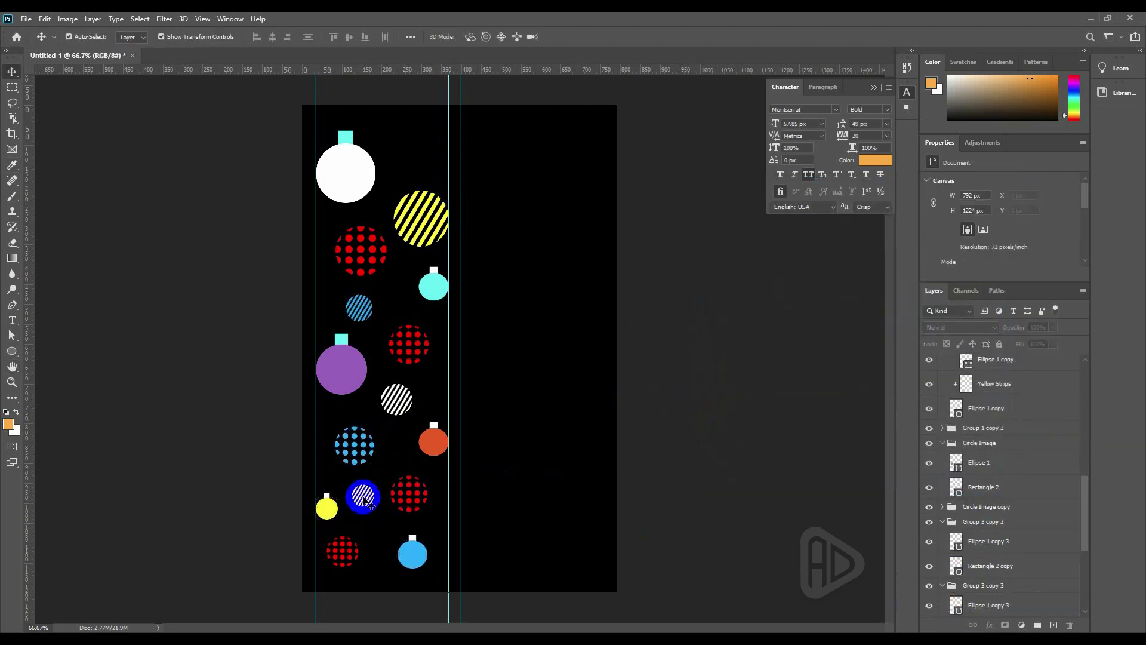
# Apply a Color Overlay to the lowest striped circle, sampling the large ornament's purple (#9c5ec0).
pyautogui.click(363, 500)
pyautogui.scroll(1, 1050, 370)
pyautogui.doubleClick(1050, 384)
pyautogui.click(683, 352)
pyautogui.click(936, 235)
pyautogui.click(347, 367)
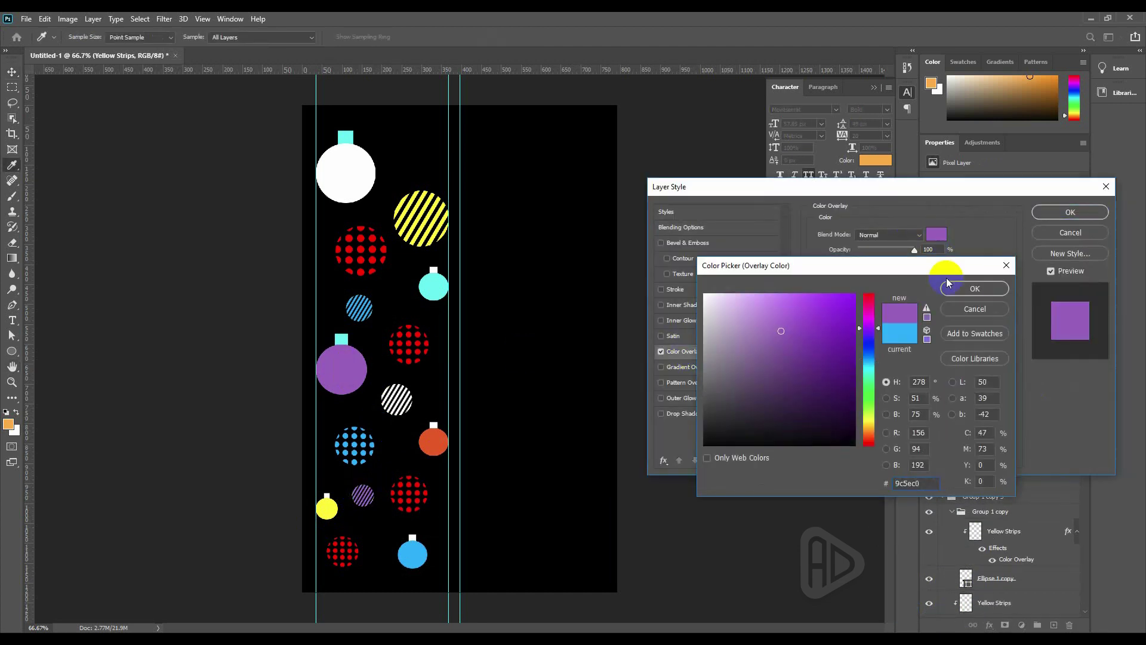
pyautogui.click(975, 288)
pyautogui.click(1070, 212)
# Apply a light mint green Color Overlay to the dots of the bottom dotted circle.
pyautogui.click(351, 546)
pyautogui.doubleClick(1029, 381)
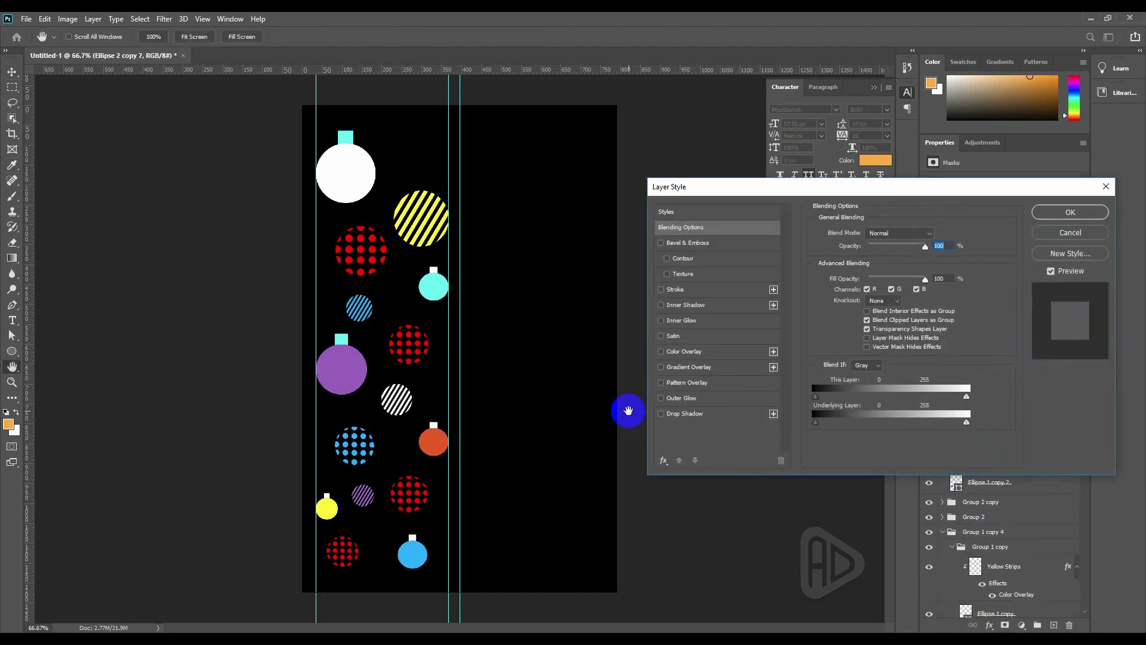
pyautogui.click(684, 352)
pyautogui.click(935, 235)
pyautogui.moveTo(868, 403); pyautogui.dragTo(869, 378)
pyautogui.moveTo(811, 330); pyautogui.dragTo(795, 277)
pyautogui.press('Return')
pyautogui.press('Return')
pyautogui.click(433, 397)
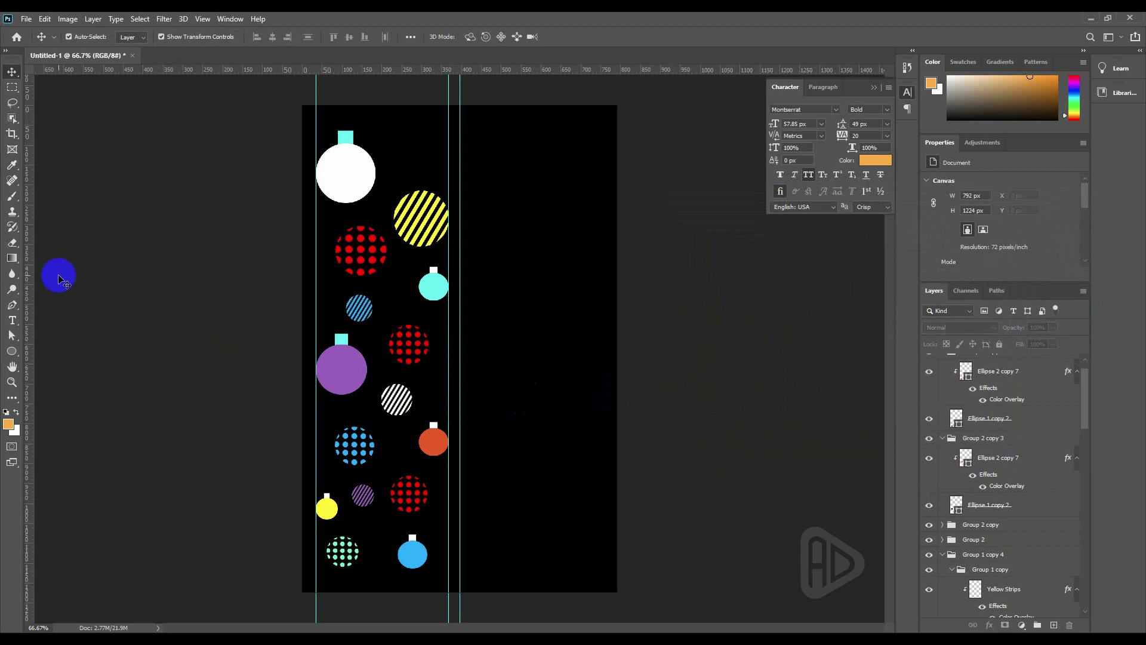
# Add the two-line title MERRY CHRISTMAS in Montserrat Bold beside the rightmost guide and colour it white.
pyautogui.click(13, 320)
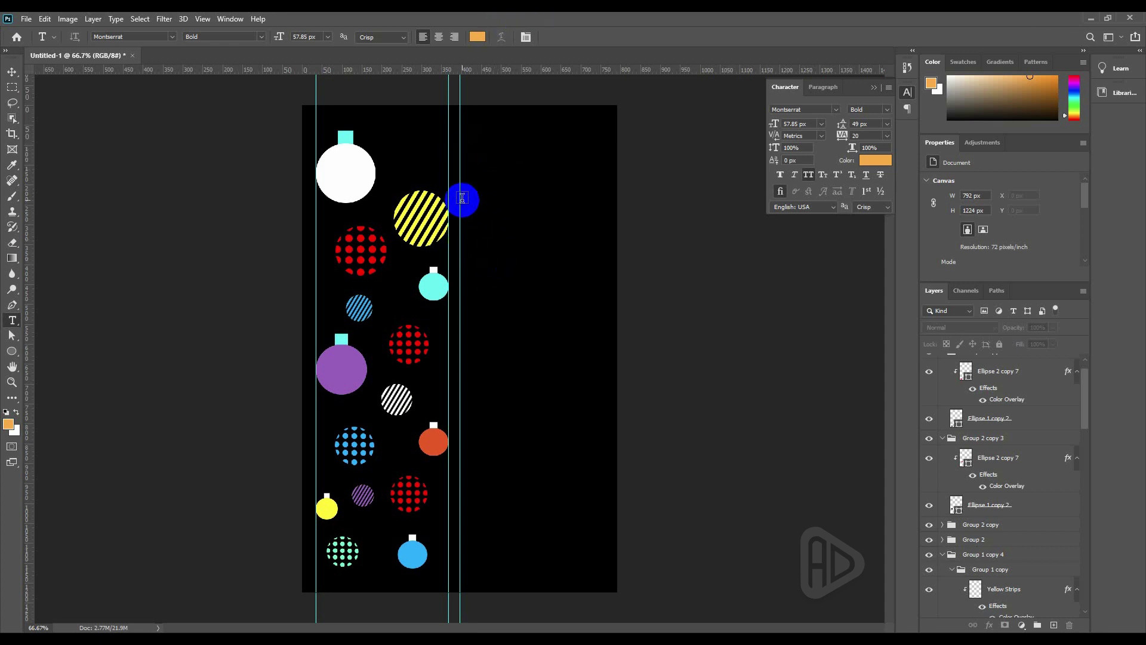
pyautogui.click(463, 200)
pyautogui.write('MERRY')
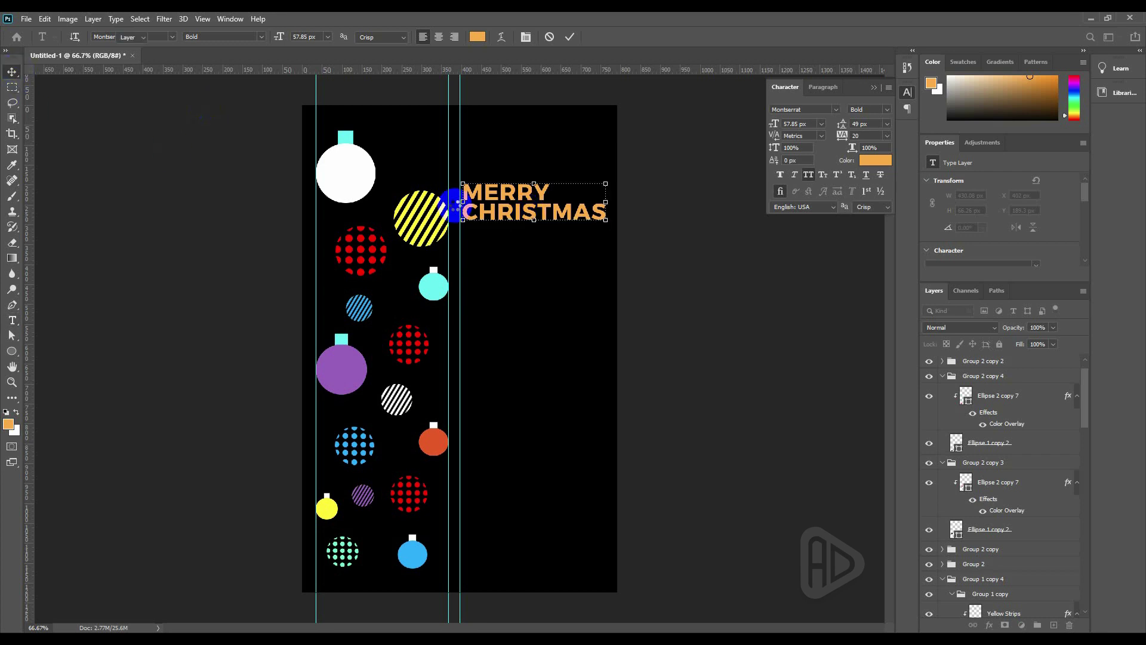
pyautogui.click(875, 161)
pyautogui.moveTo(731, 314); pyautogui.dragTo(687, 274)
pyautogui.click(967, 288)
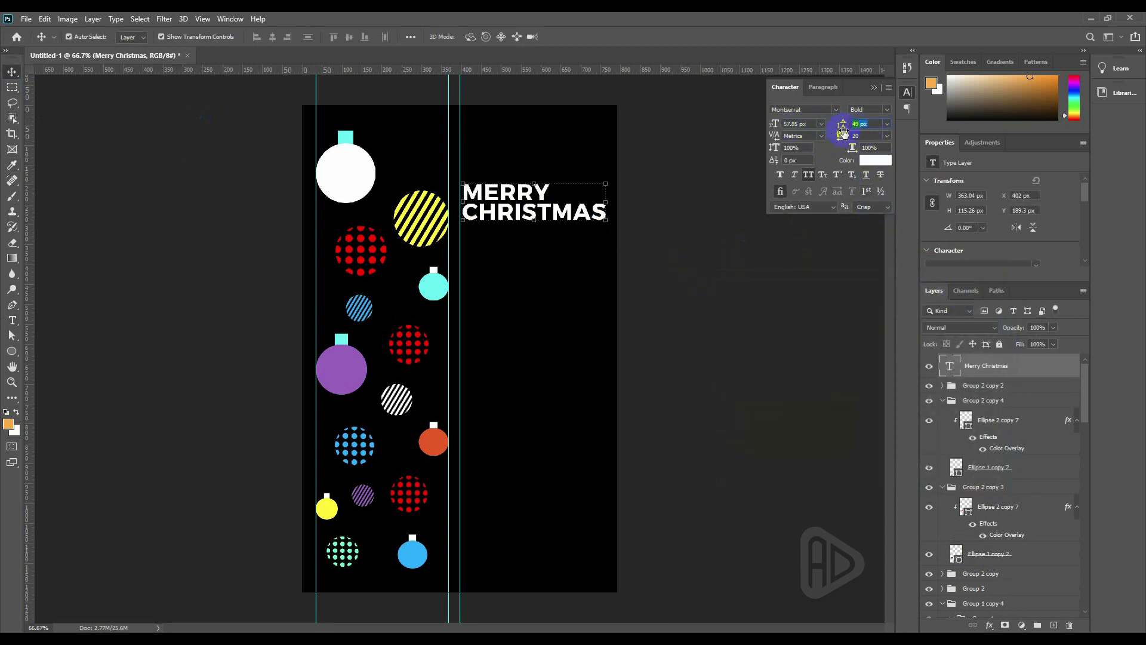
# Set the title's leading to 80 px.
pyautogui.write('80')
pyautogui.press('Return')
pyautogui.click(629, 274)
# Move the title lower along the guide and set its font size to 50 px and leading to 60 px.
pyautogui.click(509, 199)
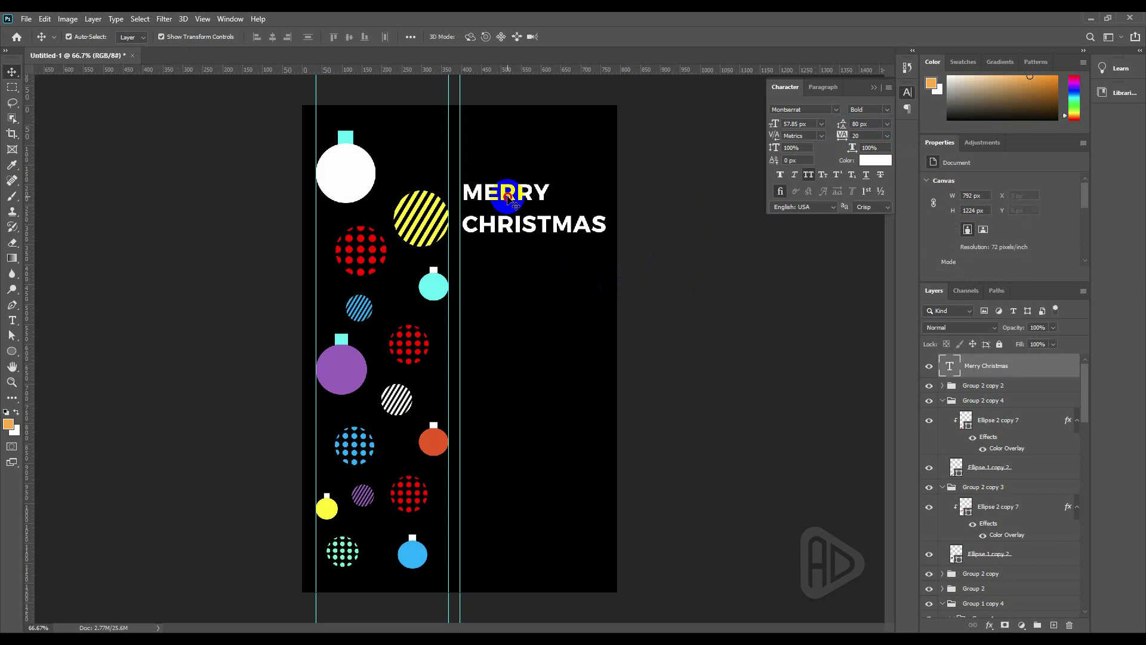
pyautogui.moveTo(514, 284); pyautogui.dragTo(526, 269)
pyautogui.click(780, 147)
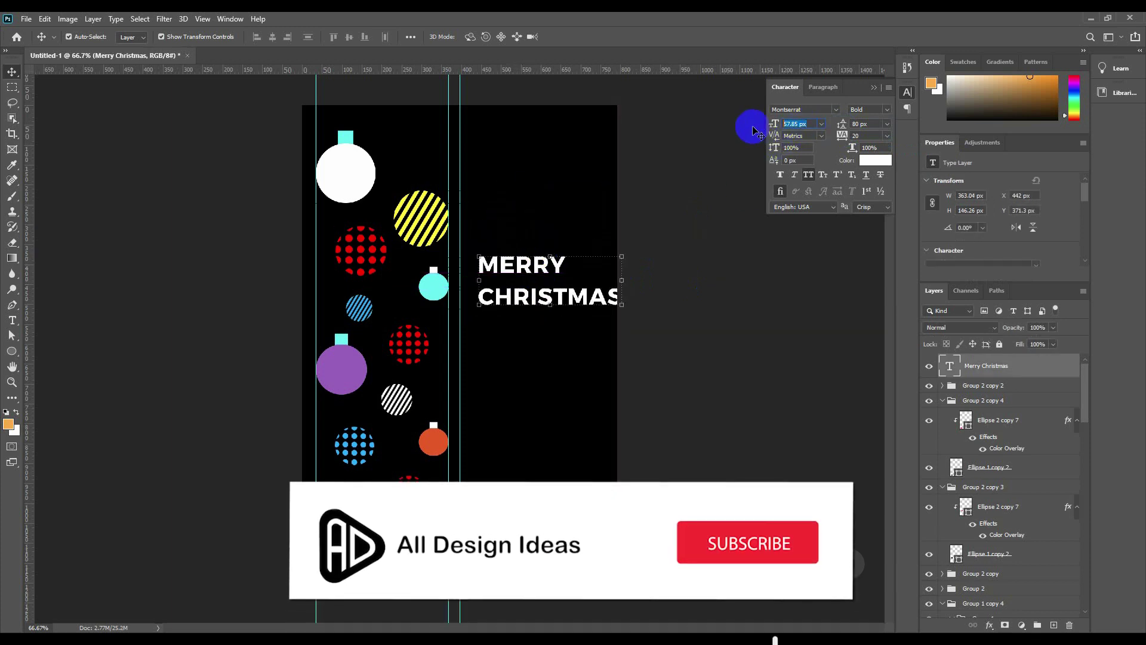
pyautogui.click(875, 124)
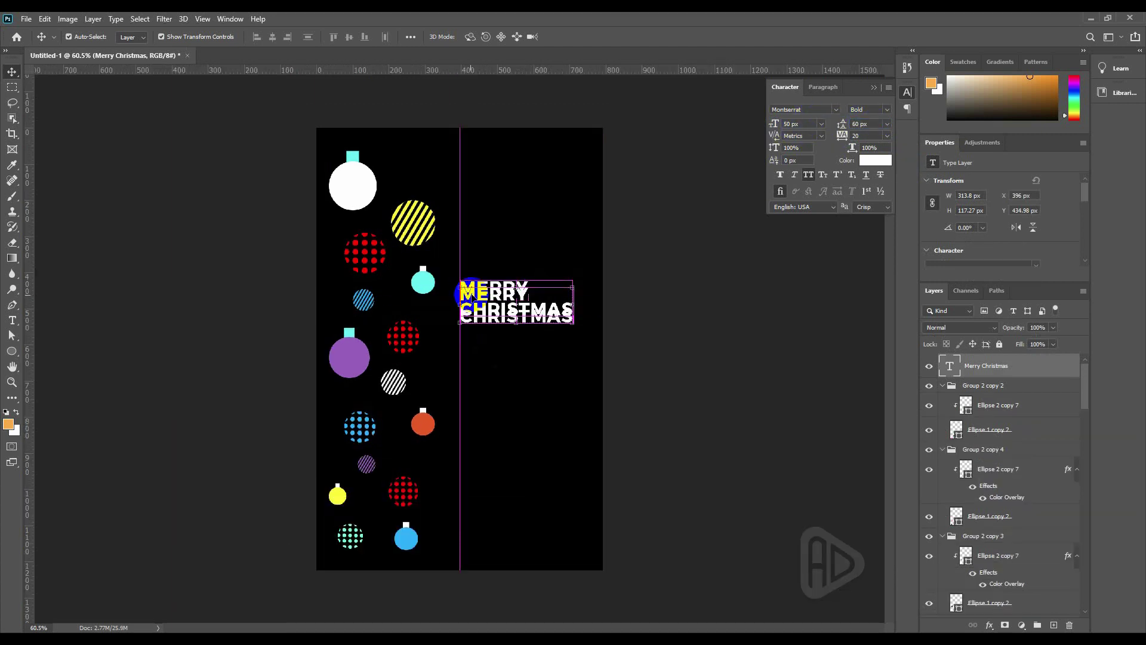
# Duplicate the title below itself and set the copy to 20 px Montserrat Regular without all caps.
pyautogui.moveTo(468, 287); pyautogui.dragTo(468, 345)
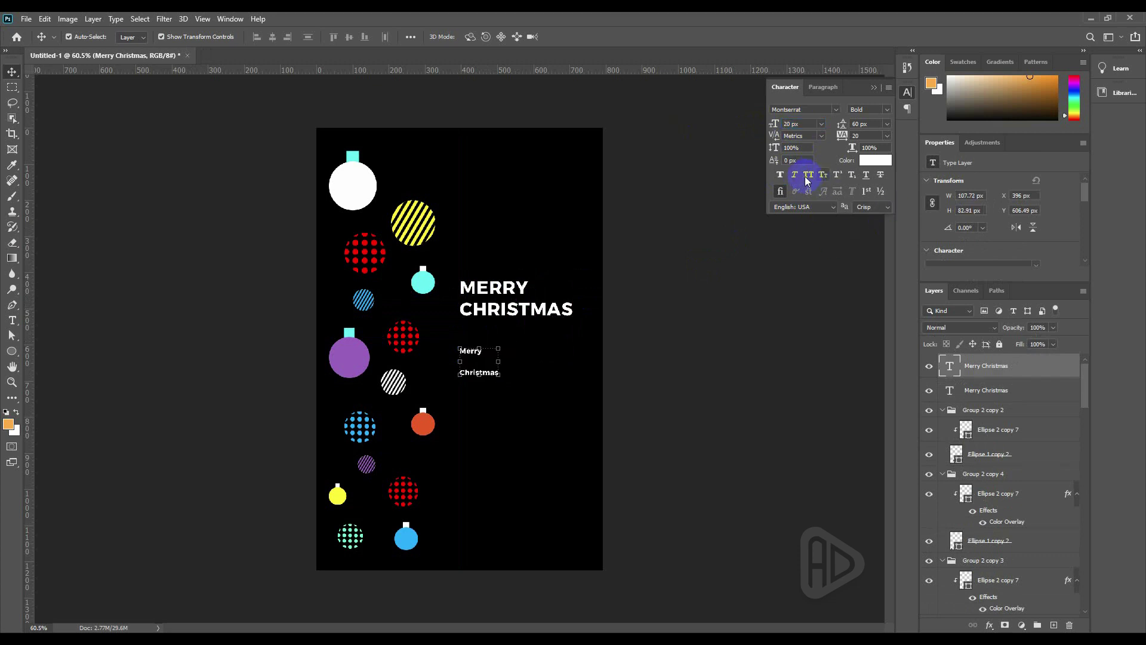
pyautogui.click(886, 109)
pyautogui.click(871, 150)
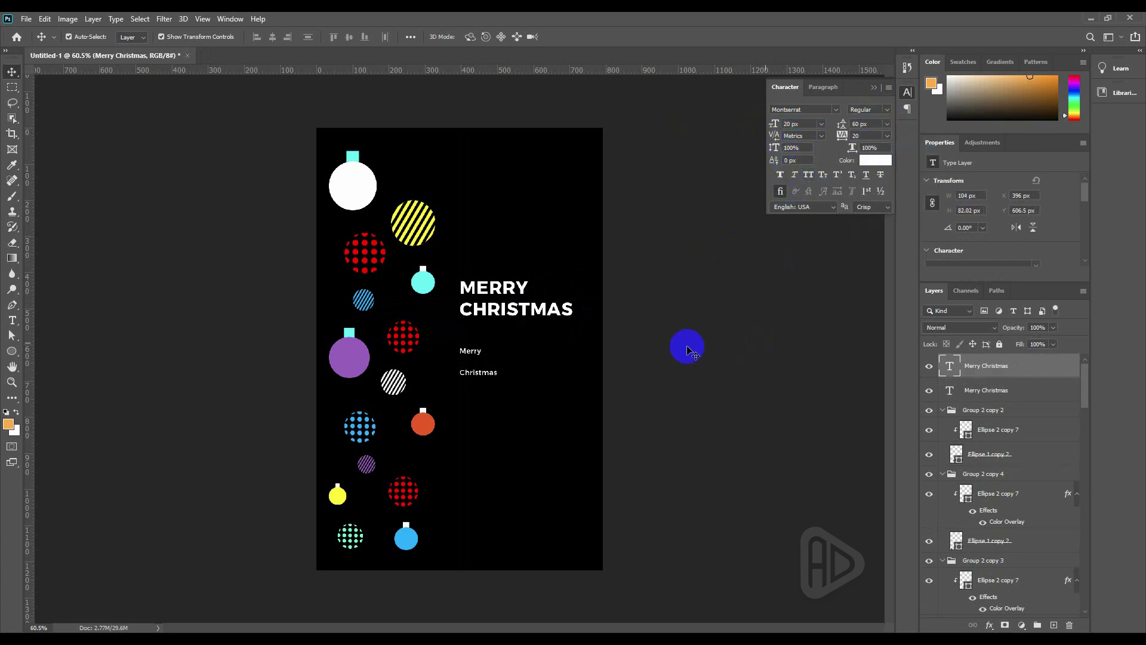
# Set the leading of the small text below the title to 24 px.
pyautogui.moveTo(475, 376); pyautogui.dragTo(570, 391)
pyautogui.scroll(-1, 570, 391)
pyautogui.click(869, 124)
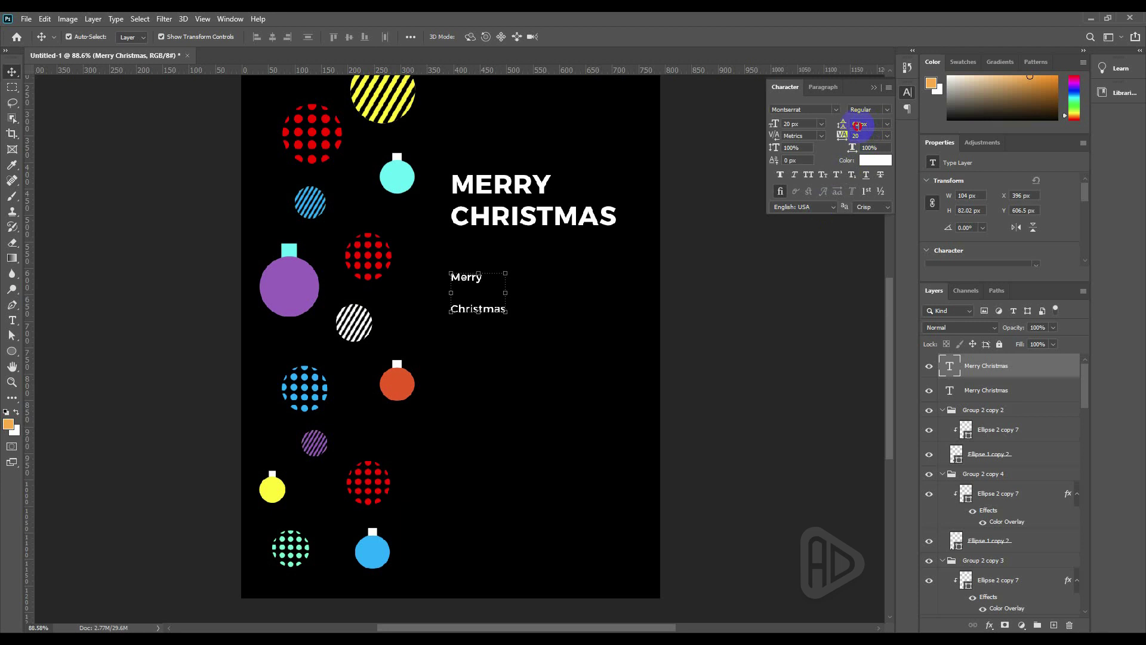
pyautogui.write('24')
pyautogui.press('Return')
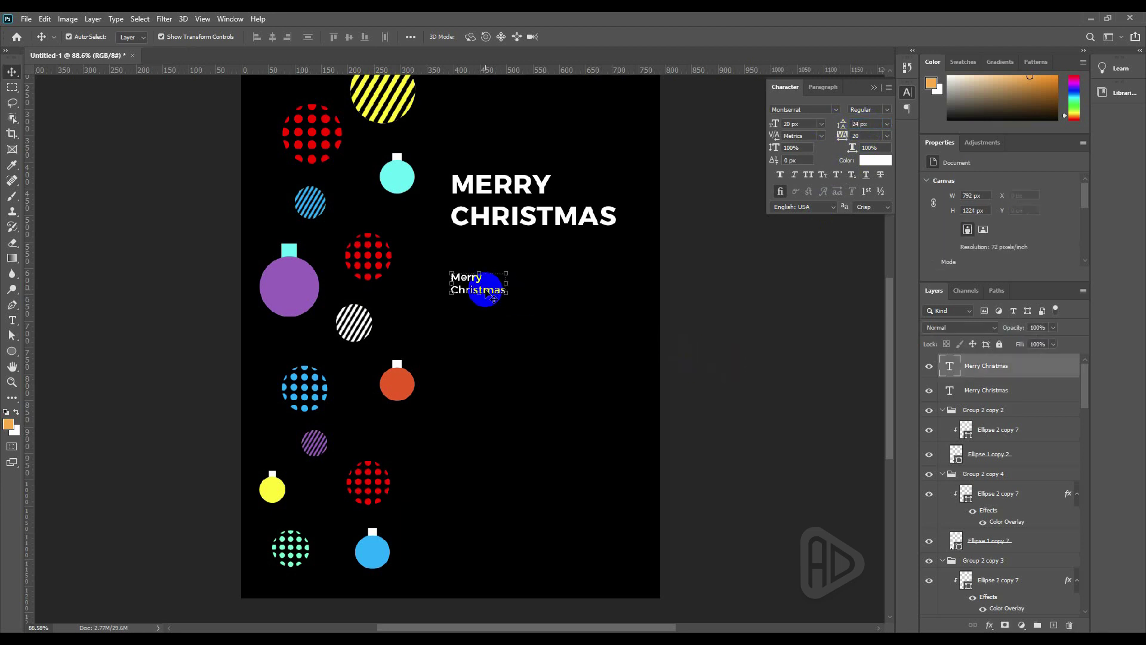
# Copy the first Lorem ipsum paragraph from Notepad and replace the small text below the title with it.
pyautogui.hotkey('alt', 'Tab')
pyautogui.moveTo(729, 333); pyautogui.dragTo(662, 226)
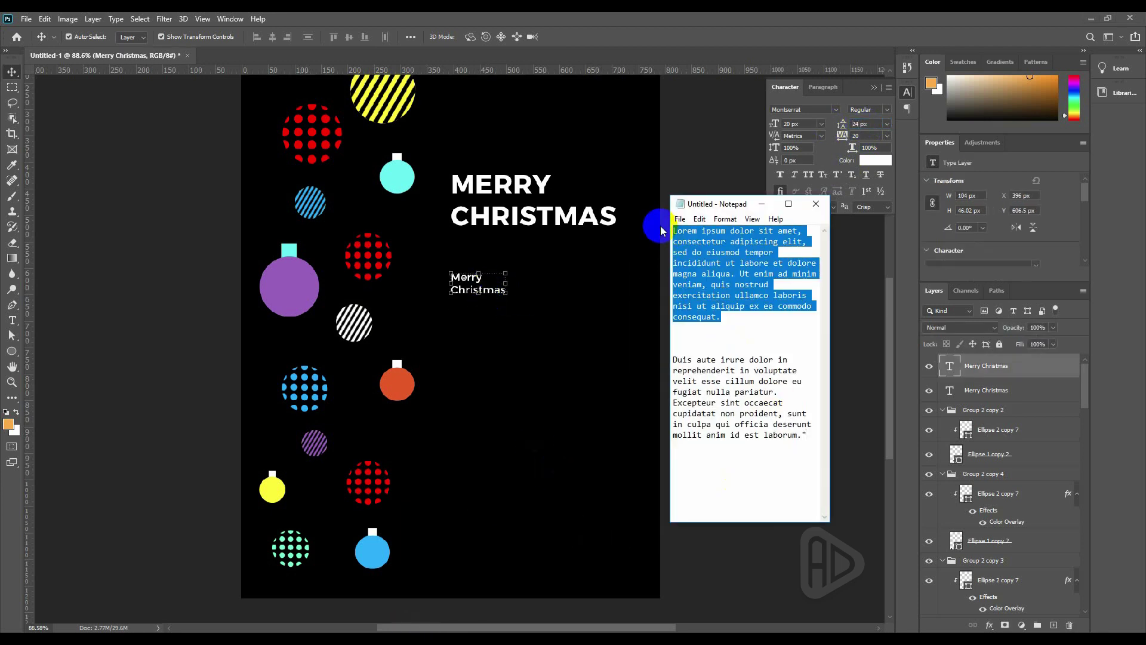
pyautogui.click(488, 287)
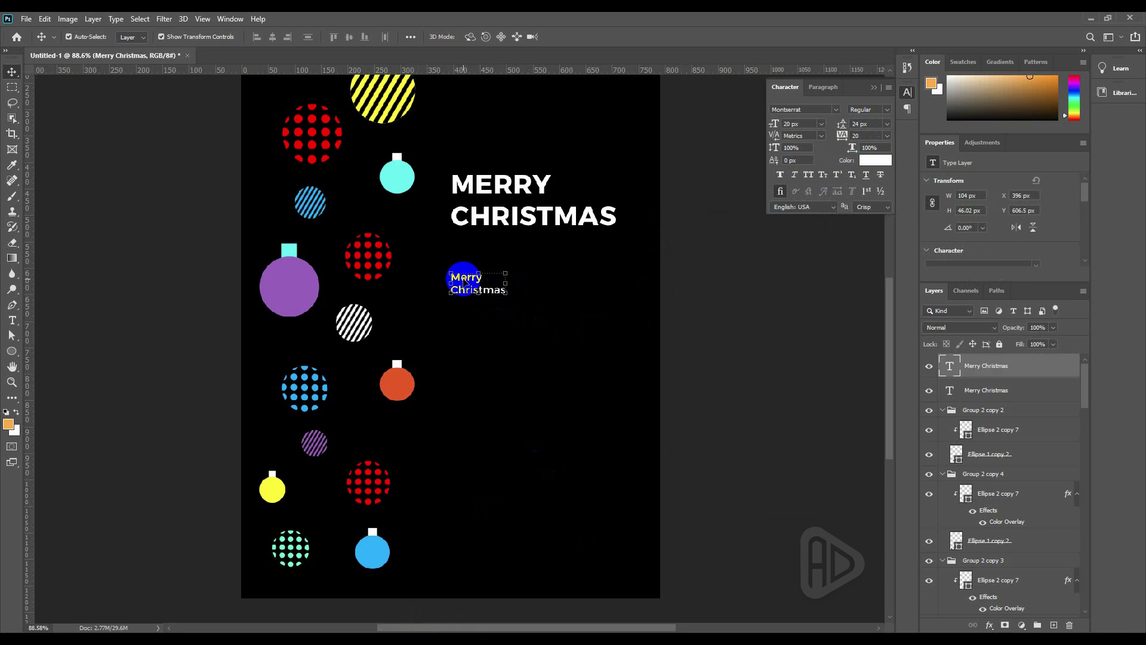
pyautogui.doubleClick(464, 278)
pyautogui.hotkey('ctrl', 'v')
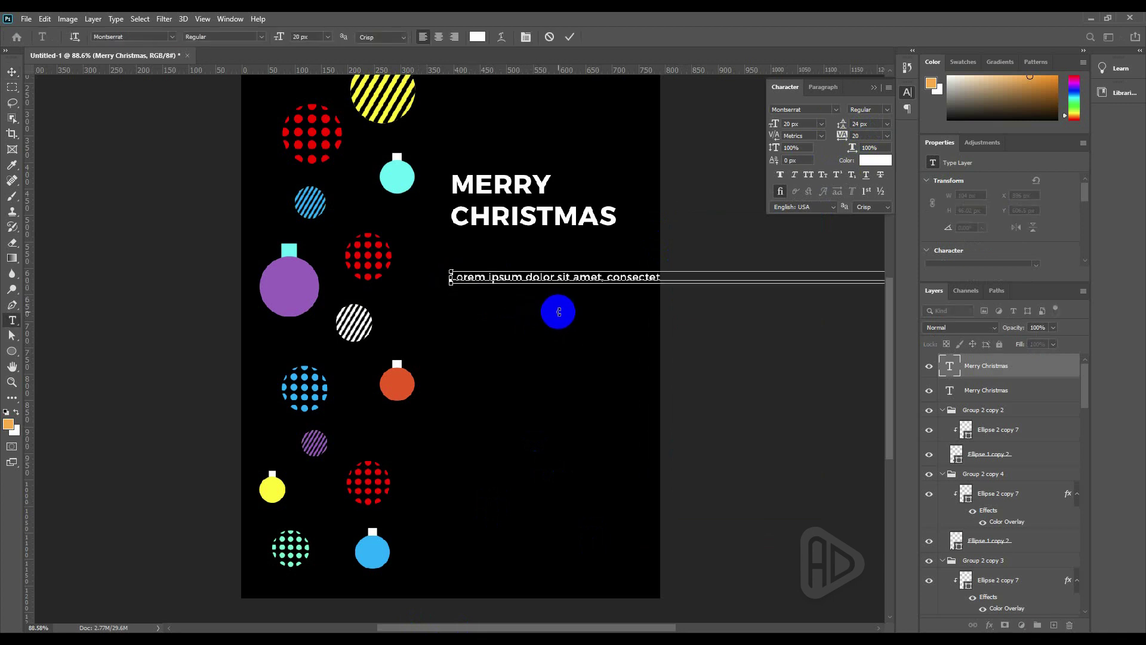
pyautogui.hotkey('ctrl', 'Return')
pyautogui.press('v')
# Convert the Lorem ipsum text layer to paragraph text.
pyautogui.rightClick(543, 278)
pyautogui.rightClick(979, 366)
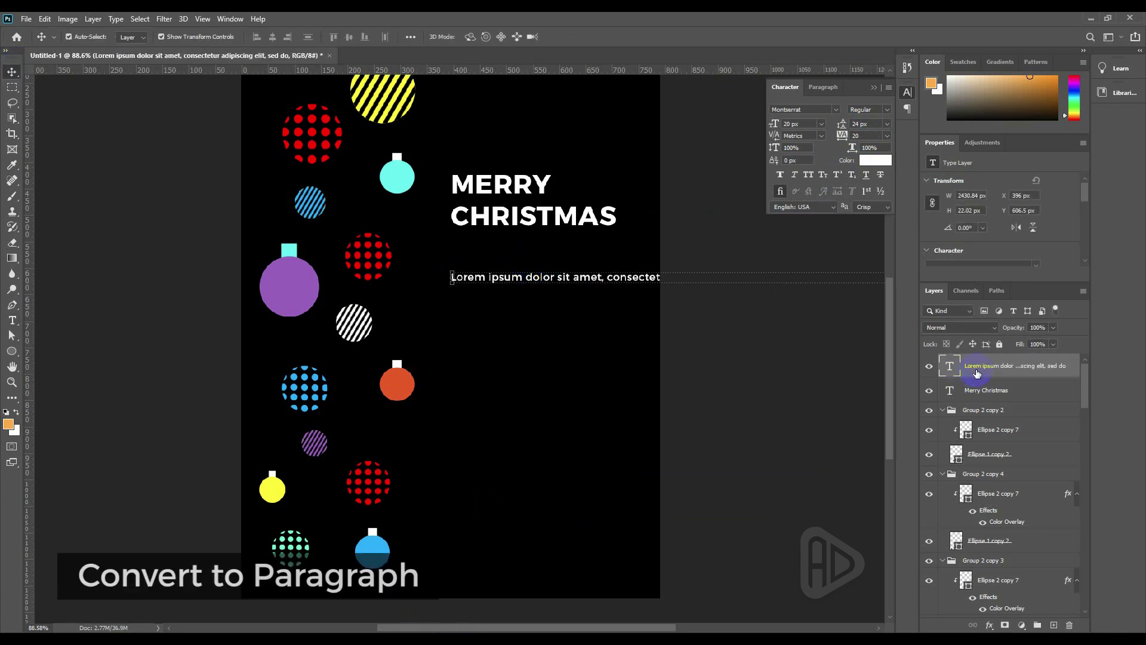
pyautogui.click(1041, 441)
pyautogui.click(401, 278)
pyautogui.scroll(-4, 515, 326)
pyautogui.click(529, 350)
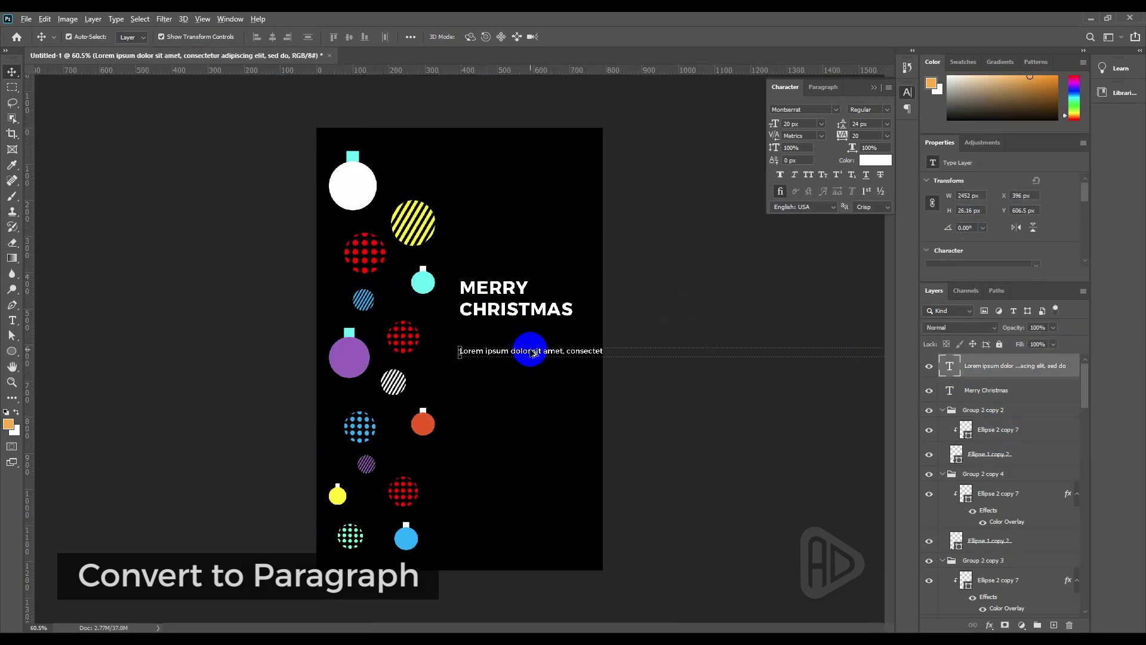
# Resize the Lorem ipsum text box to the title's width, about 314 × 180 px.
pyautogui.scroll(-8, 530, 350)
pyautogui.press('t')
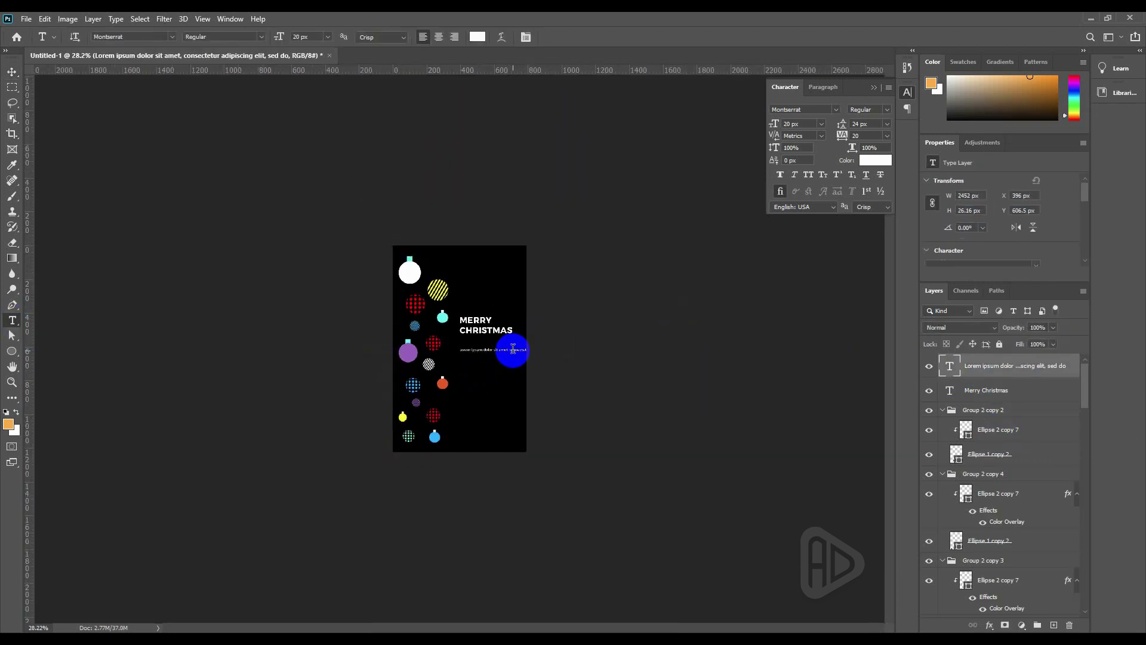
pyautogui.moveTo(873, 350); pyautogui.dragTo(619, 375)
pyautogui.moveTo(521, 380); pyautogui.dragTo(514, 384)
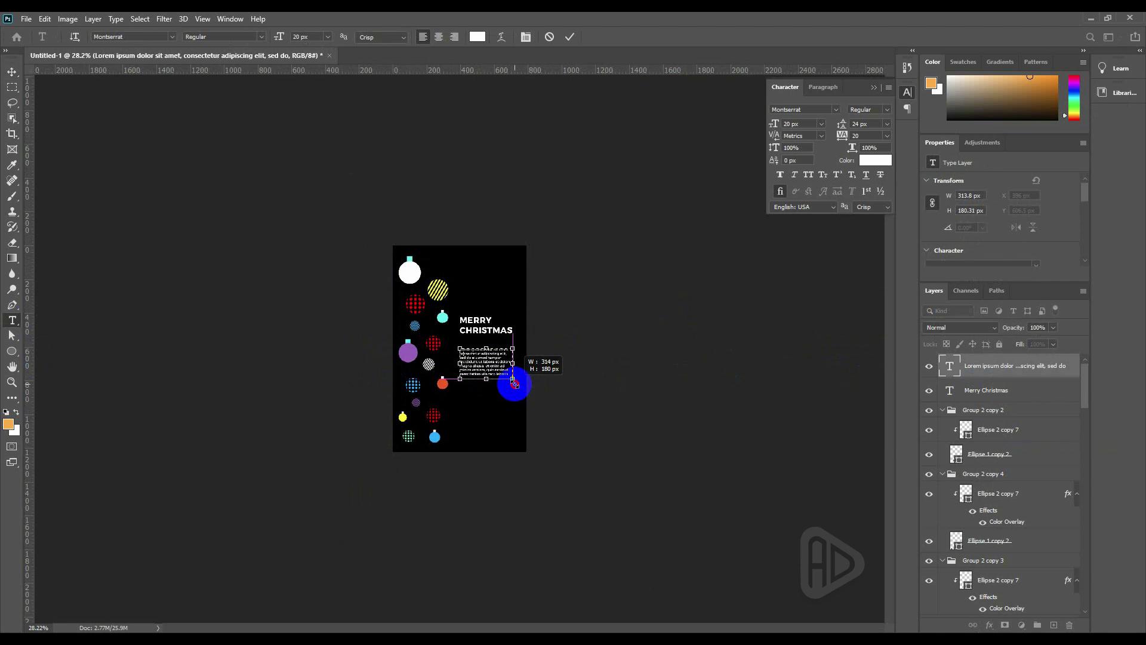
pyautogui.click(14, 73)
pyautogui.scroll(14, 501, 398)
pyautogui.click(783, 291)
pyautogui.click(527, 357)
# Move the Lorem ipsum paragraph about 35 px lower, keeping it aligned with the title's starting edge.
pyautogui.scroll(-4, 701, 288)
pyautogui.press('z')
pyautogui.click(521, 394)
pyautogui.press('v')
pyautogui.click(508, 355)
pyautogui.moveTo(511, 371); pyautogui.dragTo(518, 393)
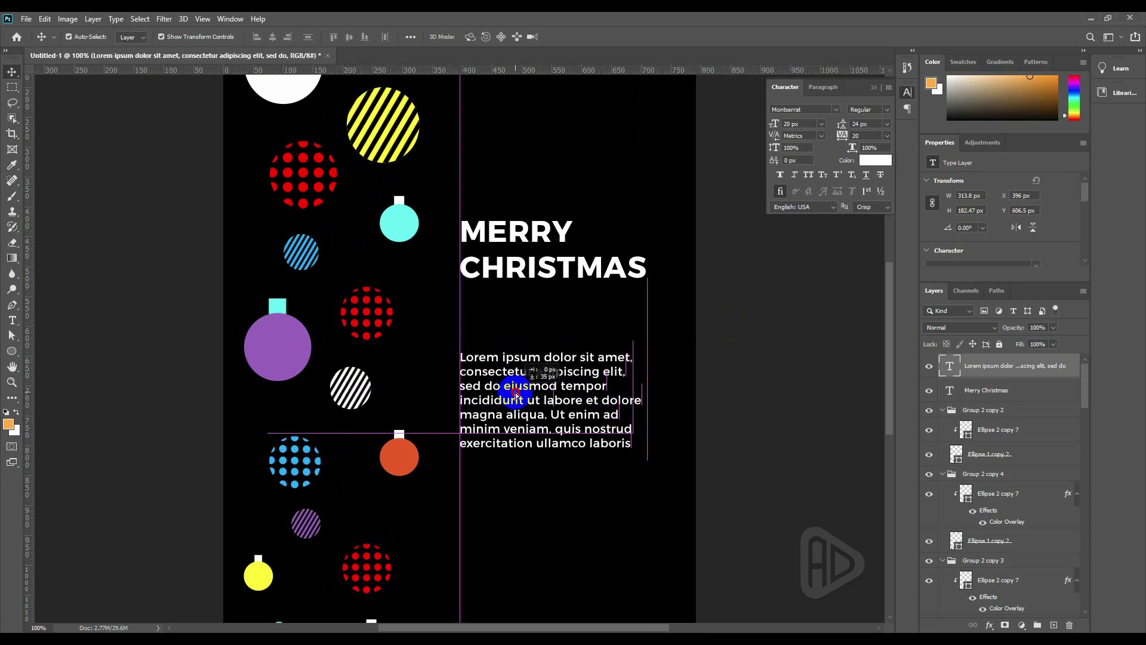
# Duplicate the paragraph directly below itself and replace the copy's text with the second paragraph from Notepad, starting "Duis aute irure dolor".
pyautogui.moveTo(1001, 369); pyautogui.dragTo(999, 386)
pyautogui.moveTo(518, 414); pyautogui.dragTo(518, 522)
pyautogui.hotkey('alt', 'Tab')
pyautogui.moveTo(674, 357); pyautogui.dragTo(803, 436)
pyautogui.hotkey('ctrl', 'c')
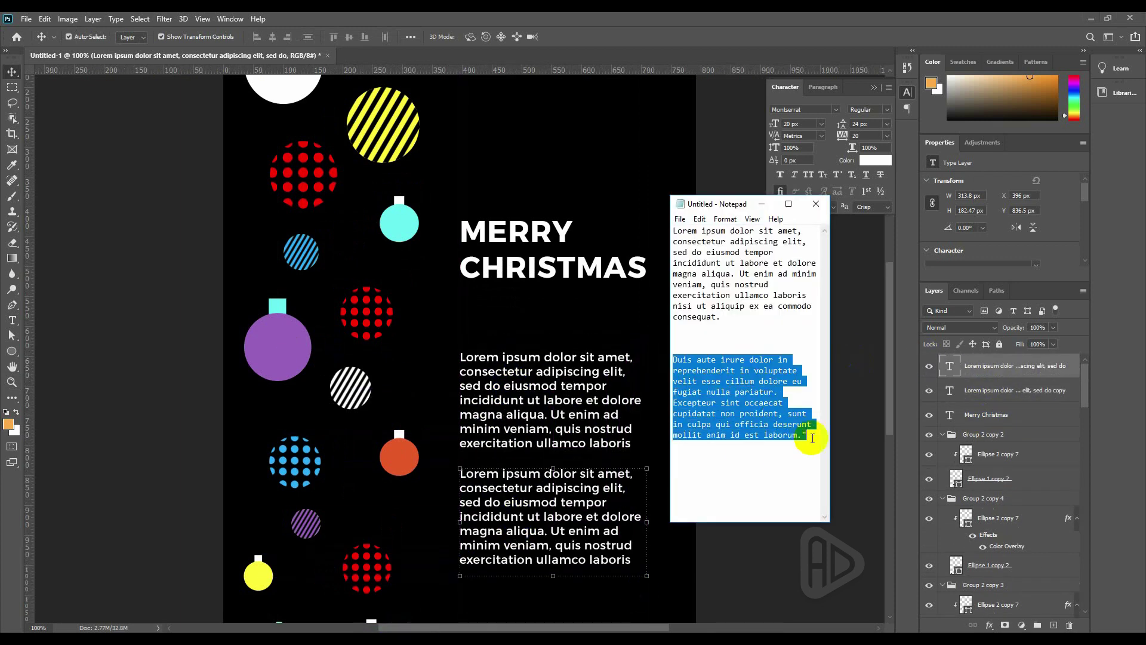
pyautogui.hotkey('alt', 'Tab')
pyautogui.press('t')
pyautogui.click(540, 537)
pyautogui.hotkey('ctrl', 'a')
pyautogui.hotkey('ctrl', 'v')
# Extend the second paragraph's text box downward to about 314 × 268 px.
pyautogui.scroll(-2, 605, 516)
pyautogui.scroll(-1, 604, 517)
pyautogui.moveTo(553, 460); pyautogui.dragTo(558, 512)
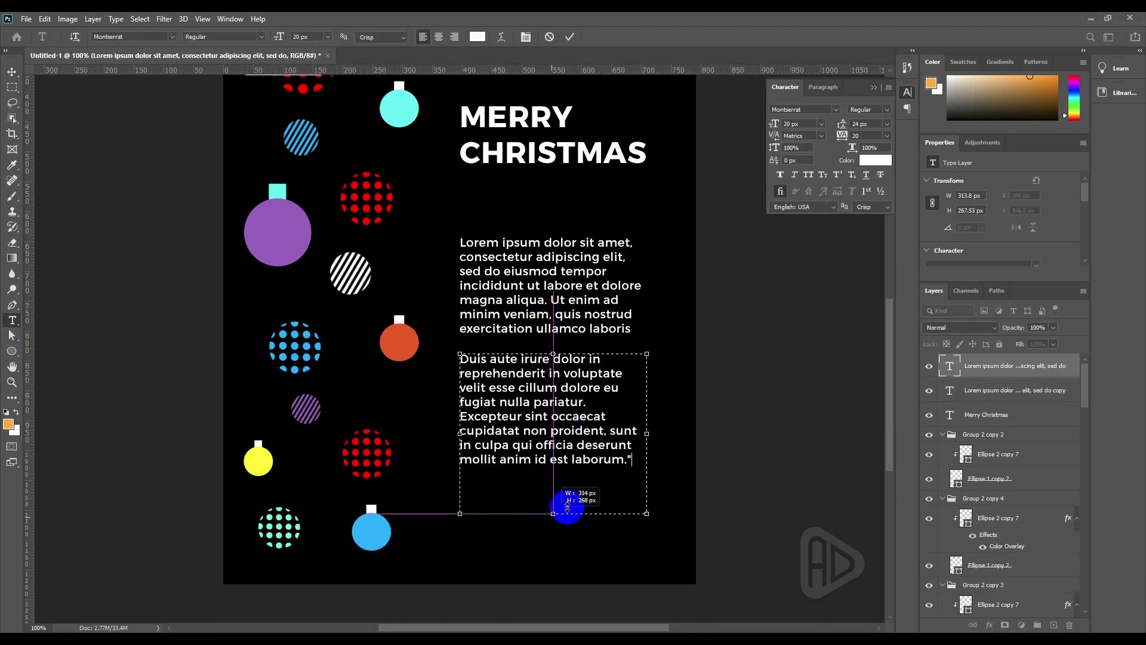
pyautogui.click(658, 461)
pyautogui.press('v')
# Move both paragraphs together about 24 px up, closer to the title.
pyautogui.scroll(-7, 600, 359)
pyautogui.click(587, 362)
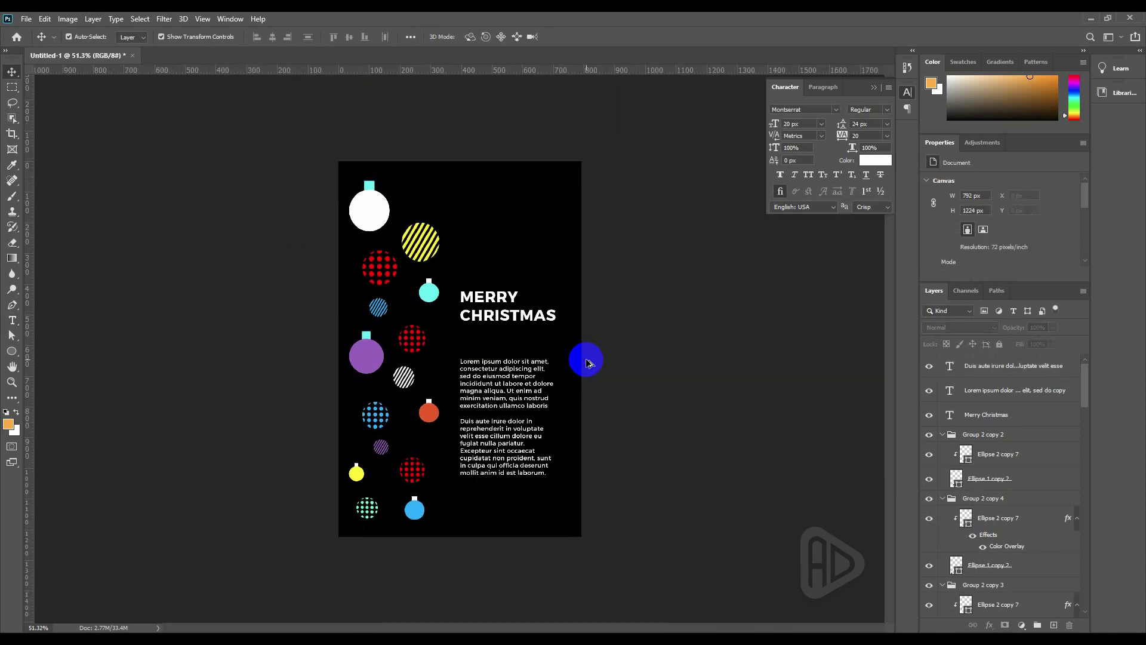
pyautogui.press('z')
pyautogui.keyDown('alt'); pyautogui.click(547, 452); pyautogui.keyUp('alt')
pyautogui.press('v')
pyautogui.click(494, 438)
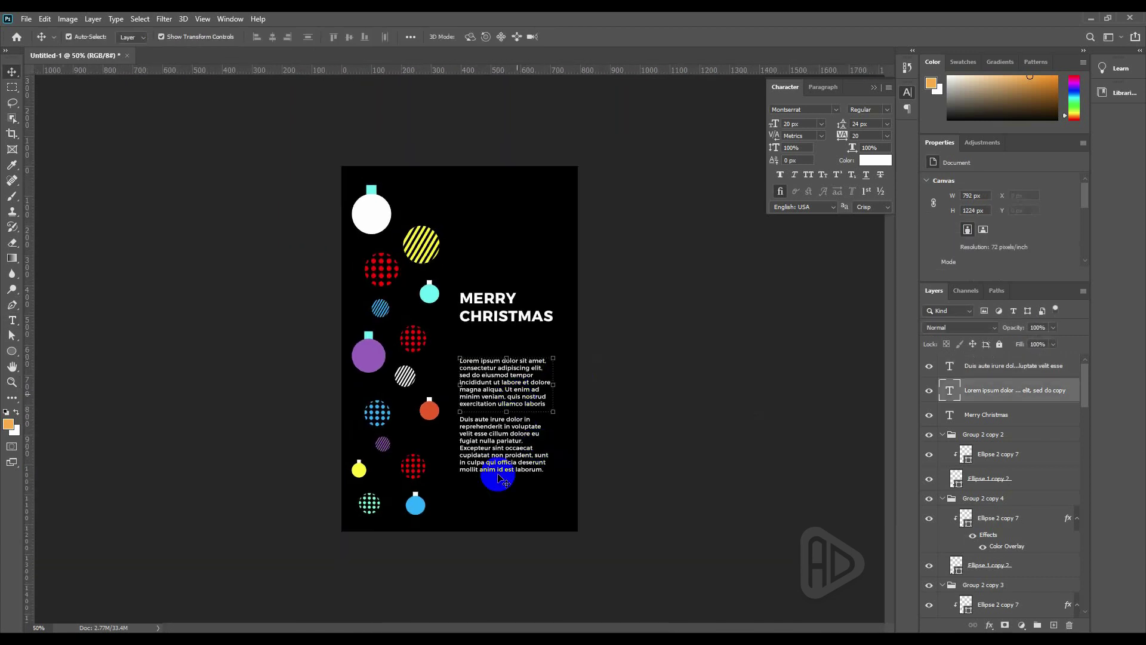
pyautogui.keyDown('shift'); pyautogui.click(496, 436); pyautogui.keyUp('shift')
pyautogui.moveTo(504, 379); pyautogui.dragTo(505, 371)
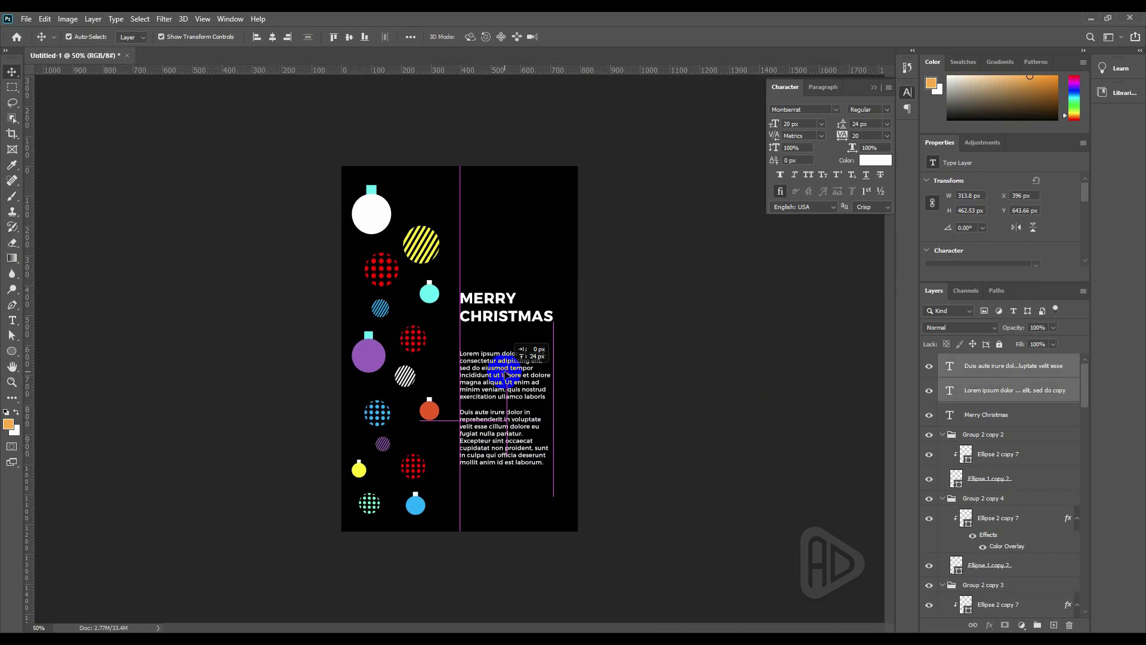
pyautogui.click(629, 353)
# Duplicate the title straight up near the page's upper edge and change the copy's text to 01.
pyautogui.click(488, 299)
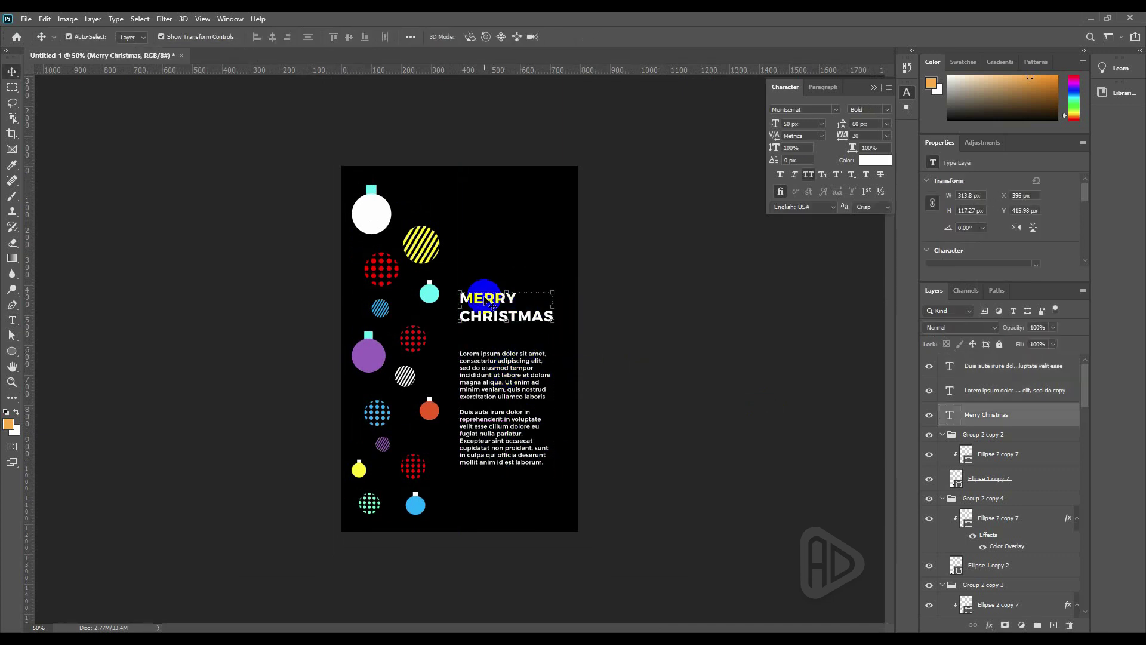
pyautogui.moveTo(1003, 419); pyautogui.dragTo(1004, 427)
pyautogui.moveTo(486, 296); pyautogui.dragTo(485, 190)
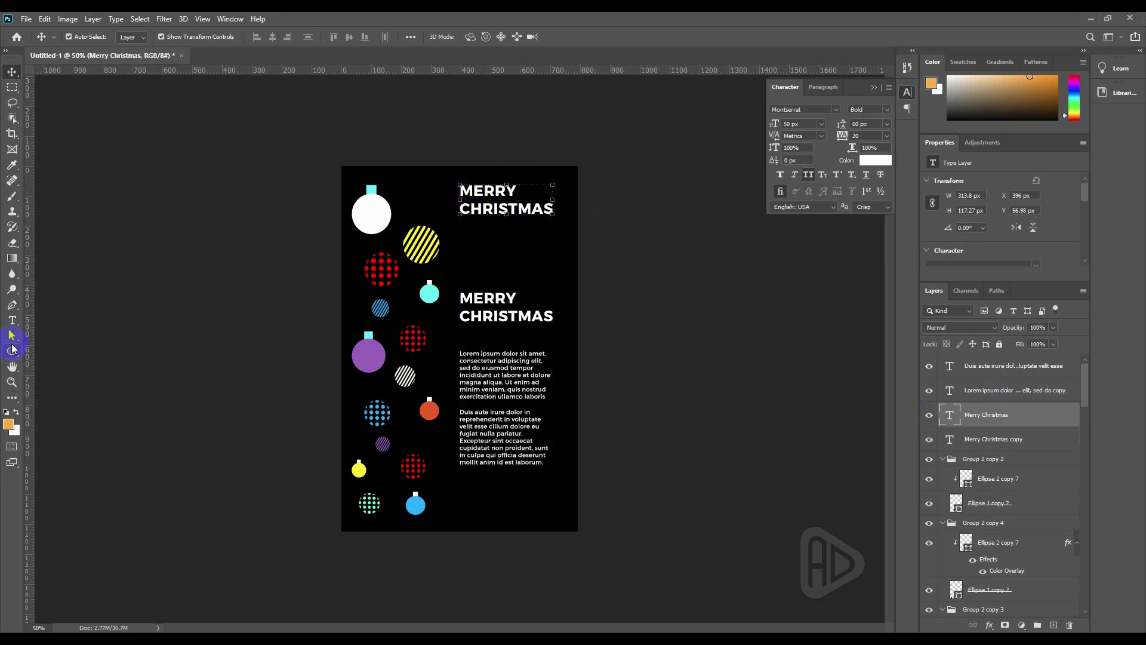
pyautogui.doubleClick(483, 183)
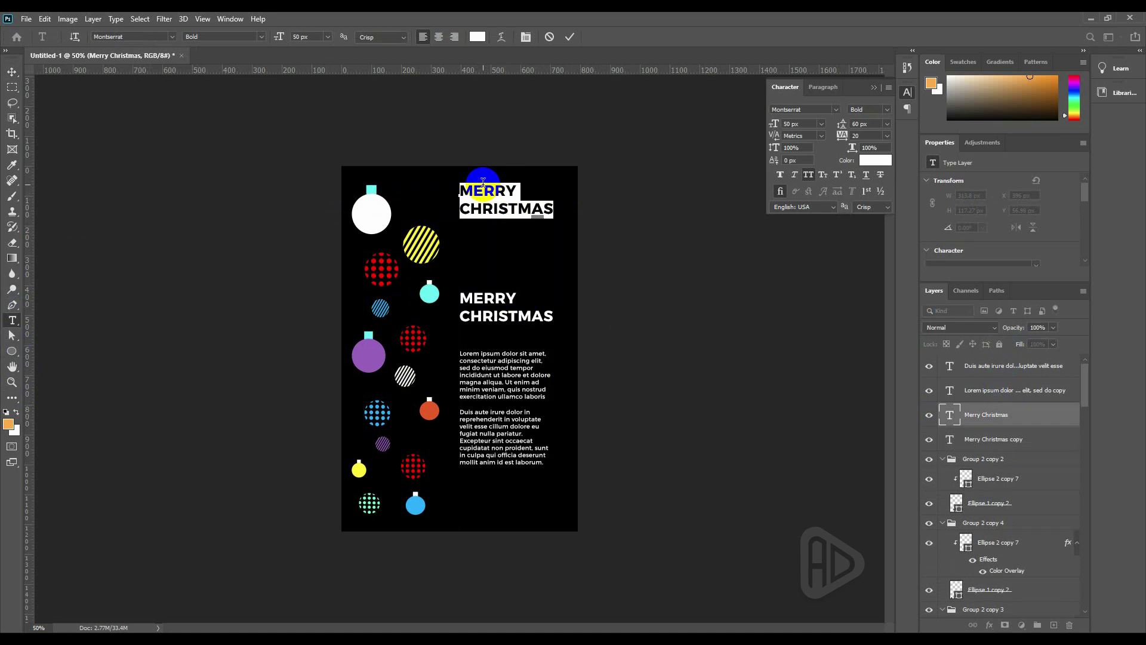
pyautogui.write('01')
pyautogui.click(12, 72)
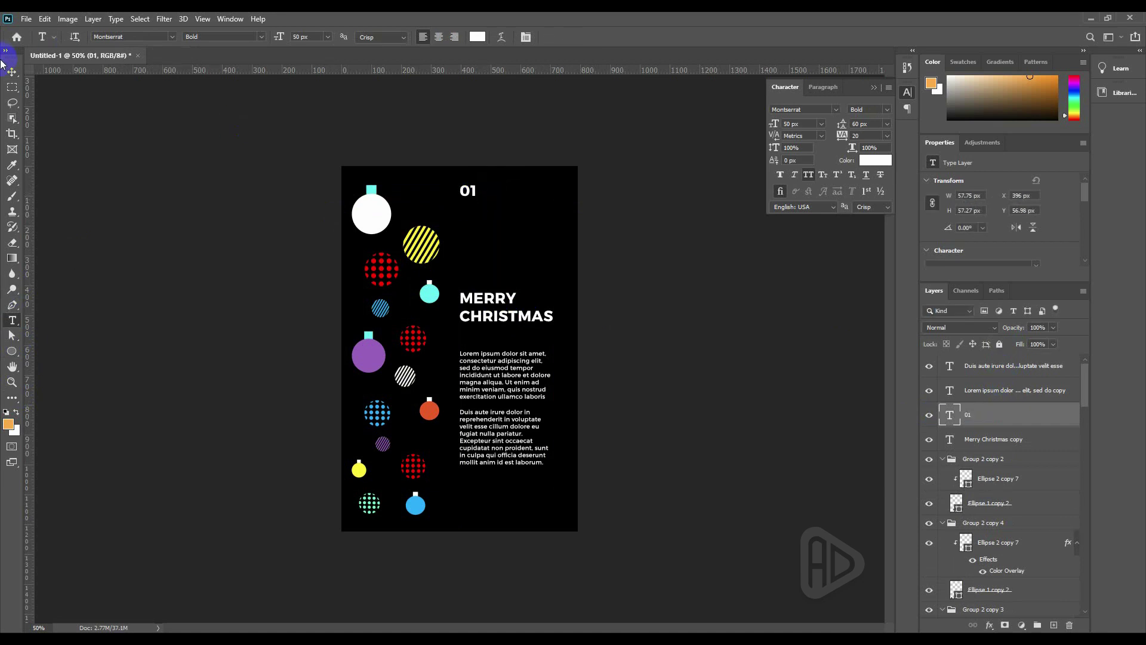
# Shift the 01 text slightly lower beside the white ornament.
pyautogui.click(110, 211)
pyautogui.click(471, 198)
pyautogui.click(667, 277)
pyautogui.click(487, 421)
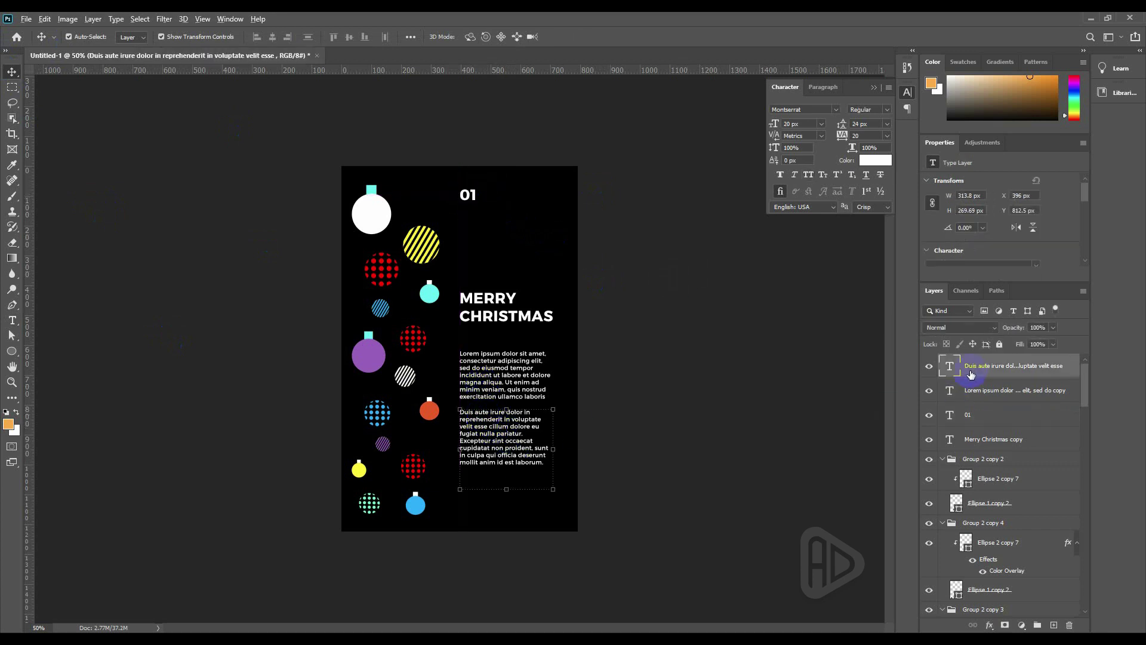
pyautogui.keyDown('alt'); pyautogui.moveTo(970, 372); pyautogui.dragTo(972, 378); pyautogui.keyUp('alt')
pyautogui.moveTo(507, 427); pyautogui.dragTo(501, 519)
pyautogui.click(12, 320)
pyautogui.click(502, 507)
pyautogui.hotkey('ctrl', 'a')
pyautogui.write('www')
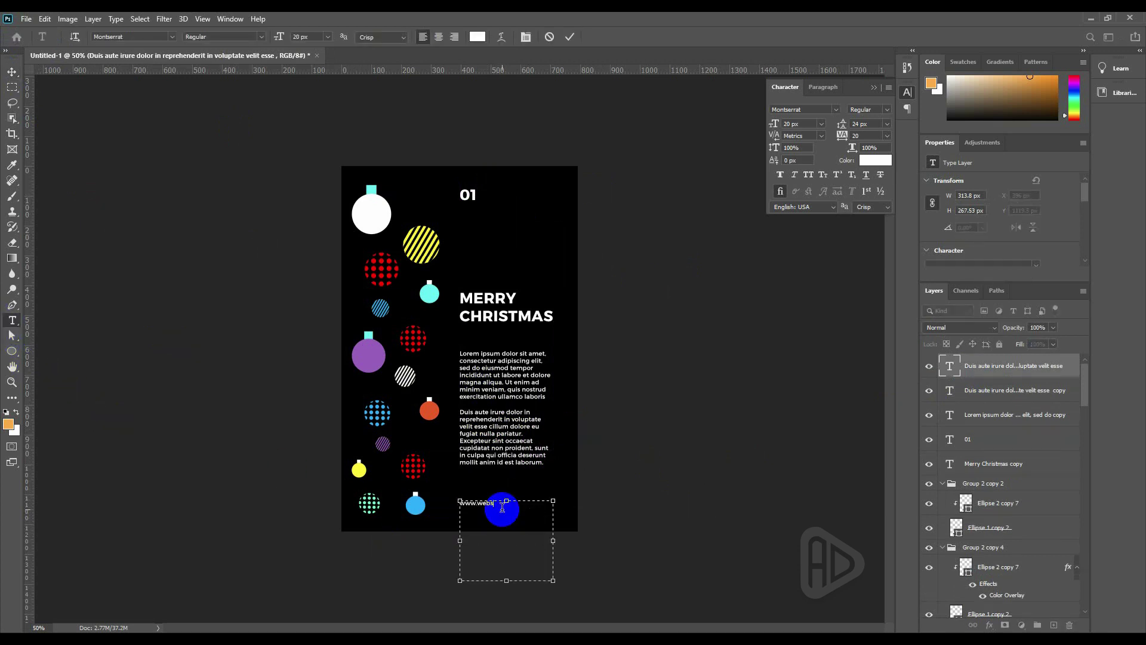
pyautogui.hotkey('ctrl', 'Return')
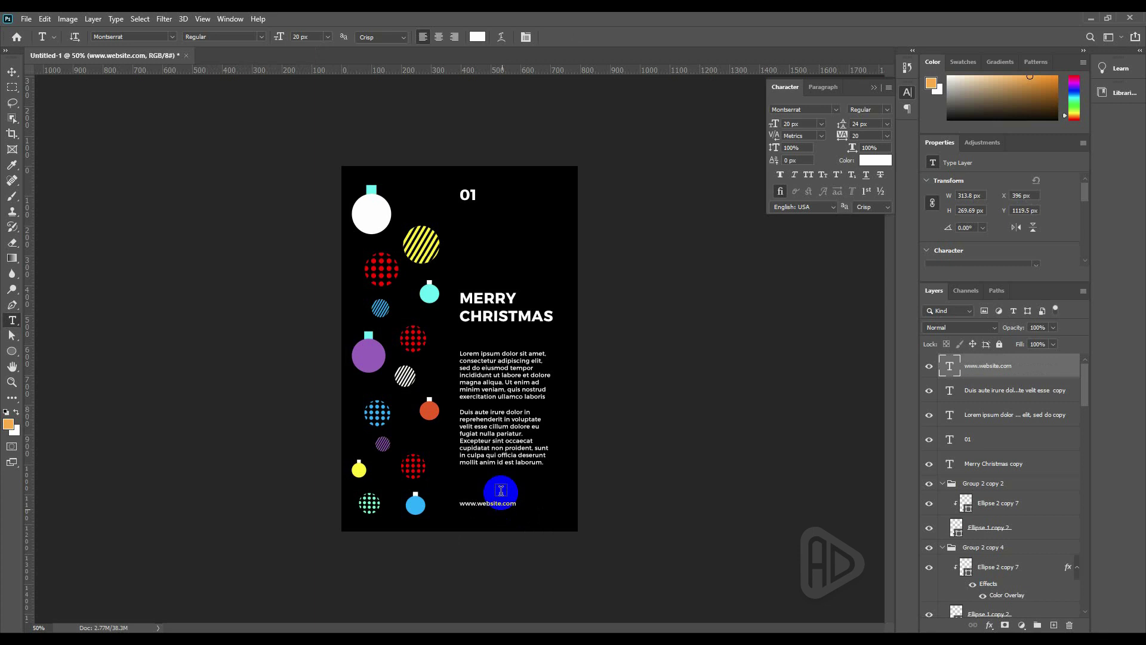
pyautogui.click(14, 71)
pyautogui.click(538, 512)
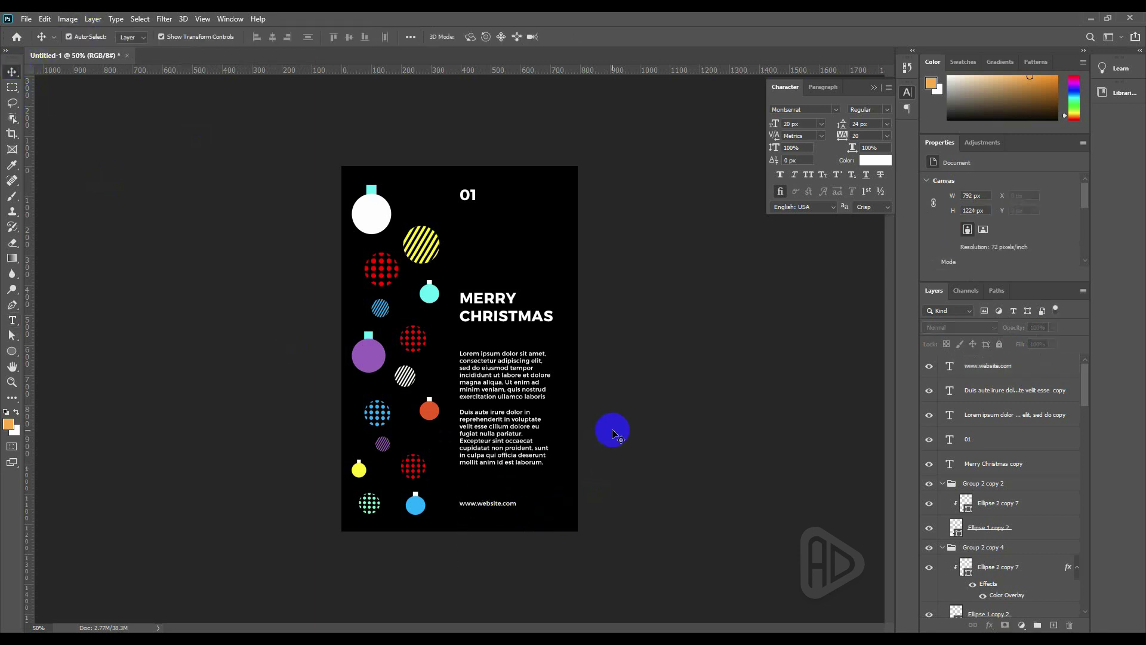
# Set the website line to all caps at a font size of 25 px.
pyautogui.click(504, 503)
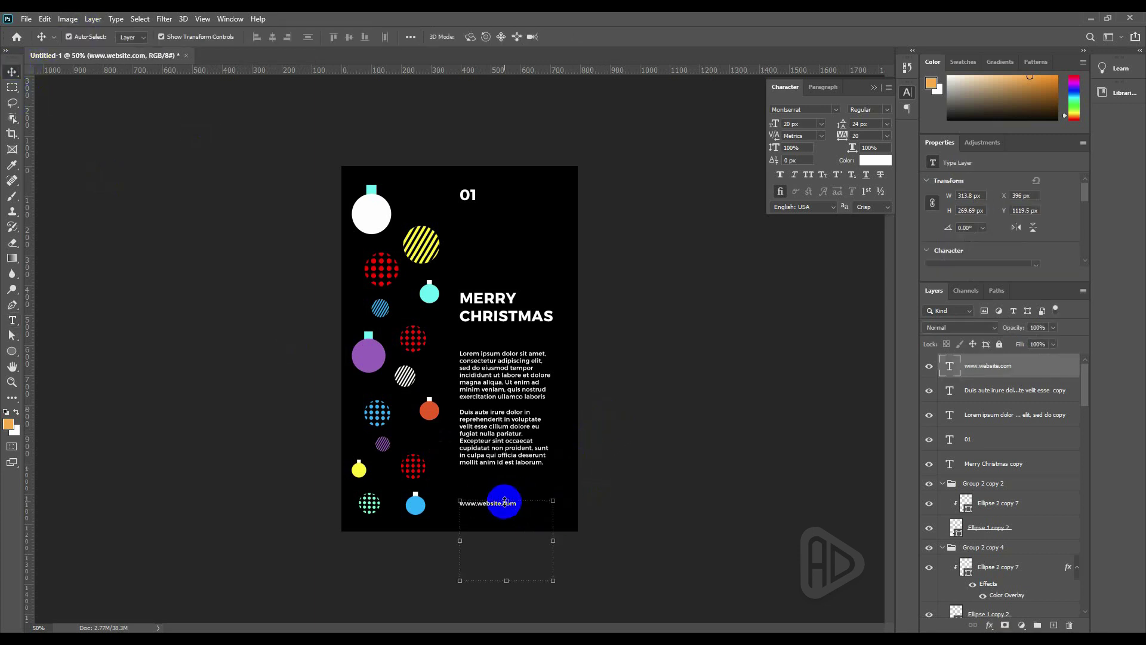
pyautogui.click(781, 176)
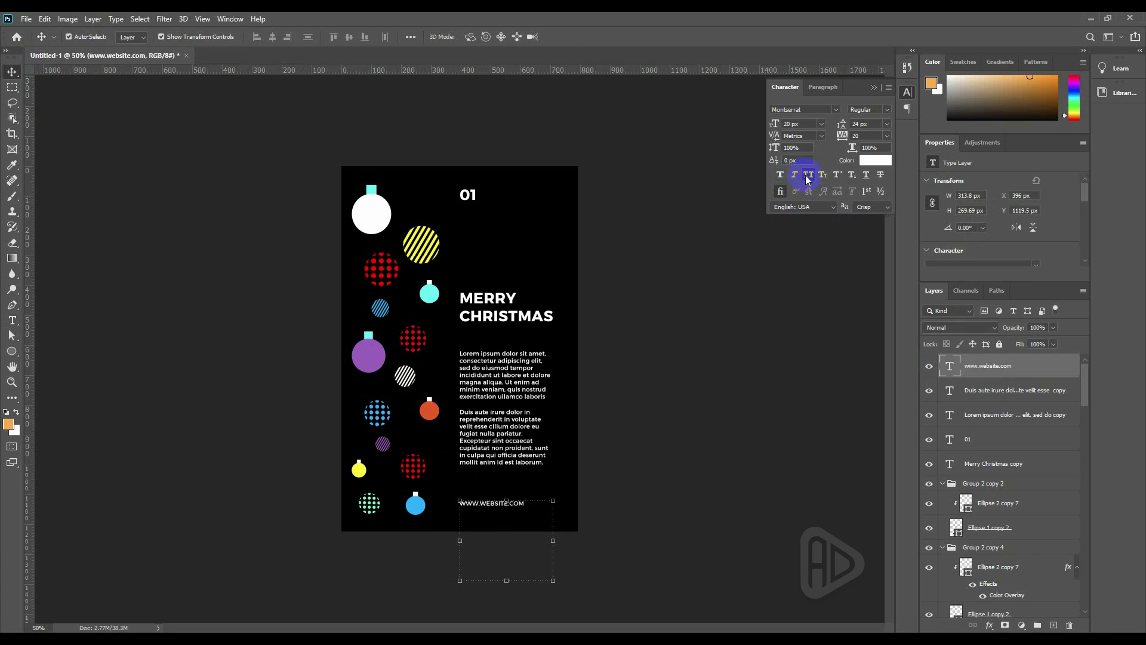
pyautogui.click(711, 374)
pyautogui.click(510, 505)
pyautogui.click(693, 433)
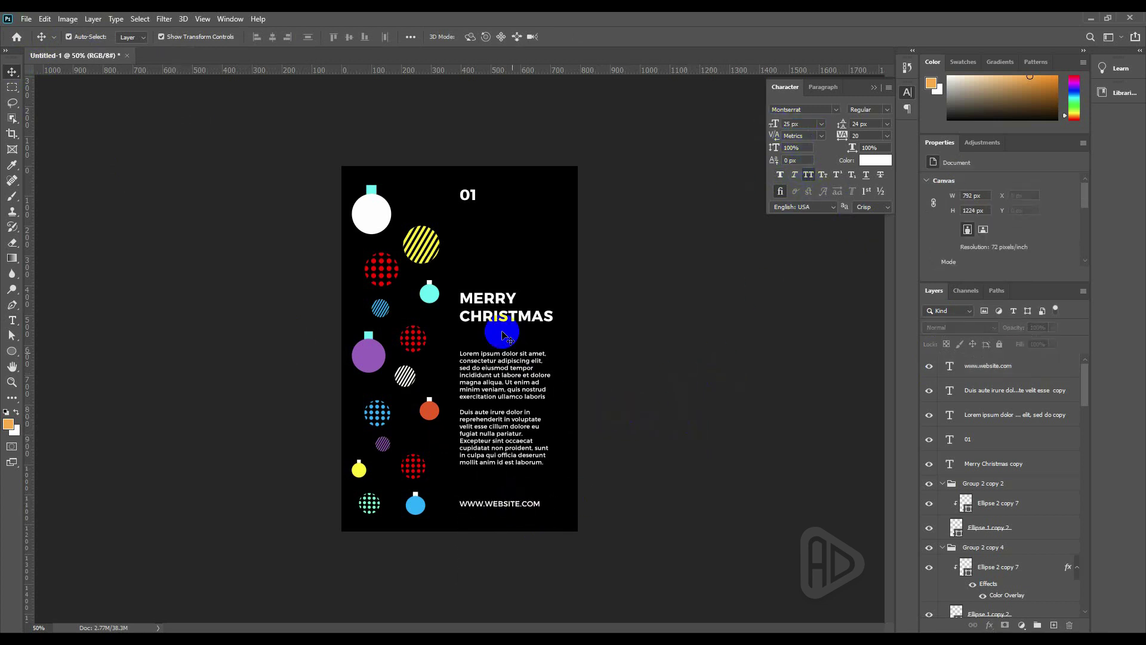
# Move the MERRY CHRISTMAS title straight up to a Y position of about 320 px.
pyautogui.click(478, 298)
pyautogui.moveTo(478, 297); pyautogui.dragTo(478, 269)
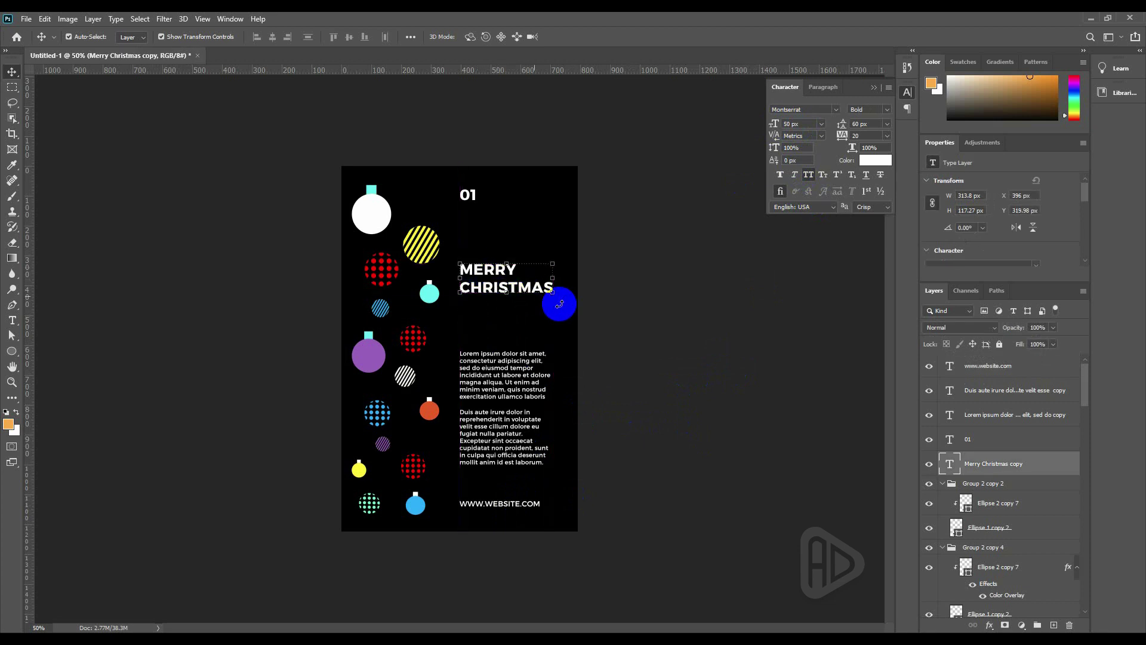
pyautogui.click(600, 320)
# Move the two paragraphs up beneath the title, leaving a slightly larger gap between them.
pyautogui.moveTo(490, 379); pyautogui.dragTo(489, 359)
pyautogui.keyDown('shift'); pyautogui.click(491, 436); pyautogui.keyUp('shift')
pyautogui.moveTo(652, 222); pyautogui.dragTo(496, 304)
pyautogui.click(537, 358)
# Add a vertical guide just beyond the title's far edge and widen the first paragraph's text box to it, about 352 px.
pyautogui.moveTo(32, 421); pyautogui.dragTo(564, 438)
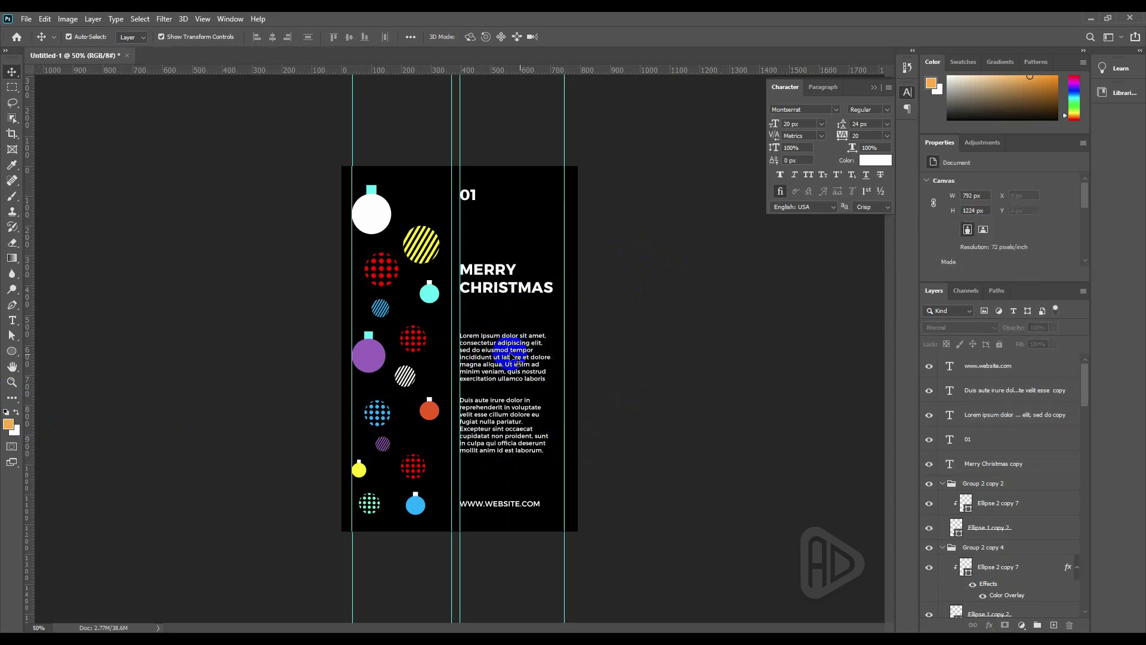
pyautogui.press('t')
pyautogui.click(484, 382)
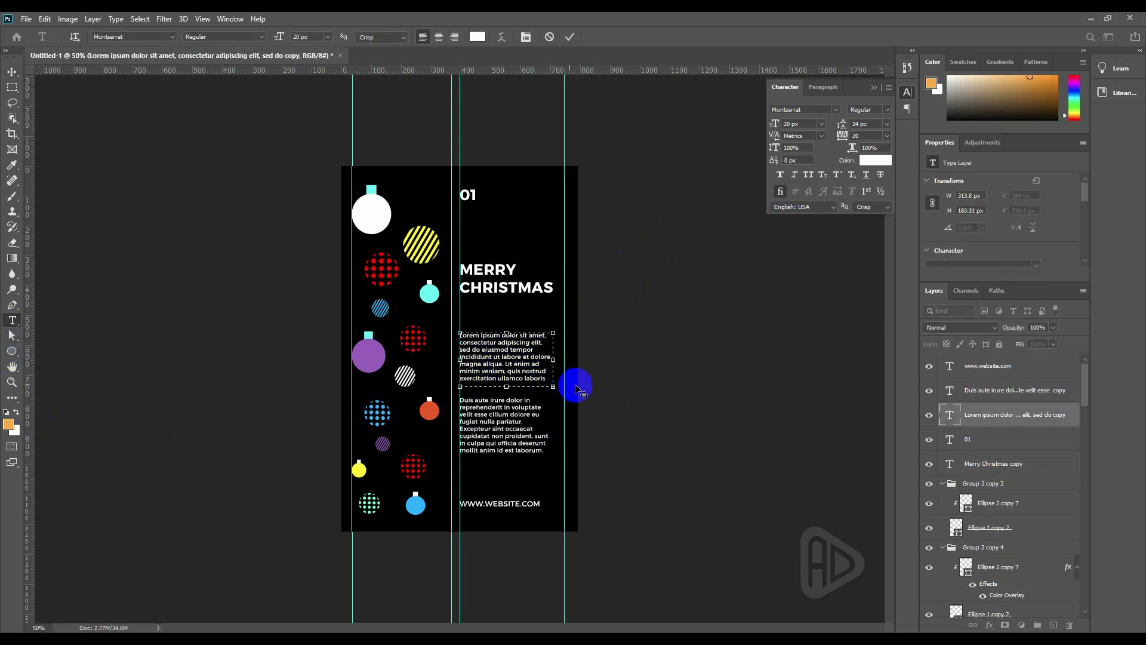
pyautogui.moveTo(553, 362); pyautogui.dragTo(564, 360)
pyautogui.hotkey('ctrl', 'Return')
pyautogui.press('v')
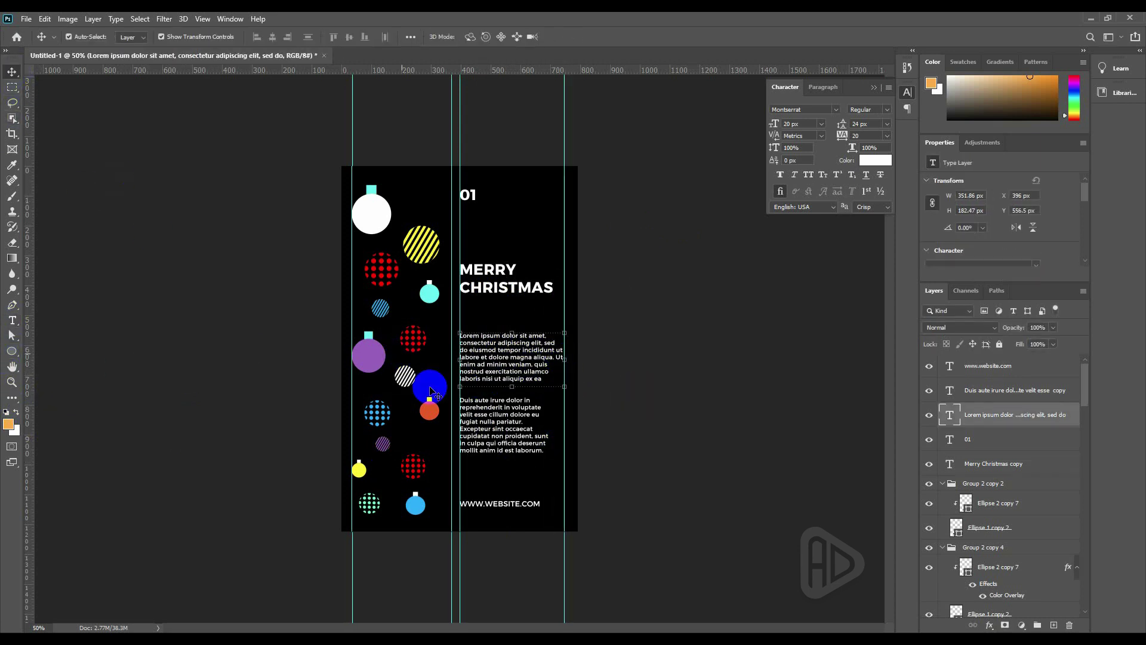
# Widen the second paragraph's text box to the outermost guide beside the text and select both paragraphs.
pyautogui.click(485, 425)
pyautogui.click(12, 321)
pyautogui.click(540, 426)
pyautogui.moveTo(553, 437); pyautogui.dragTo(564, 438)
pyautogui.hotkey('ctrl', 'Return')
pyautogui.click(12, 71)
pyautogui.click(144, 179)
pyautogui.click(503, 356)
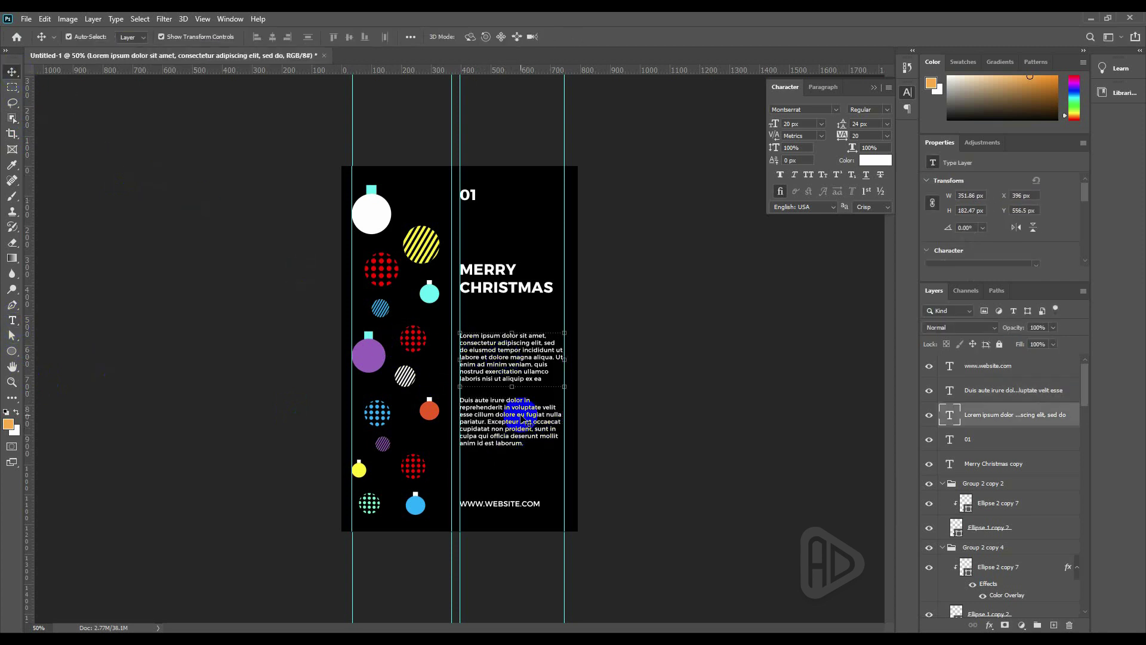
pyautogui.keyDown('shift'); pyautogui.click(520, 415); pyautogui.keyUp('shift')
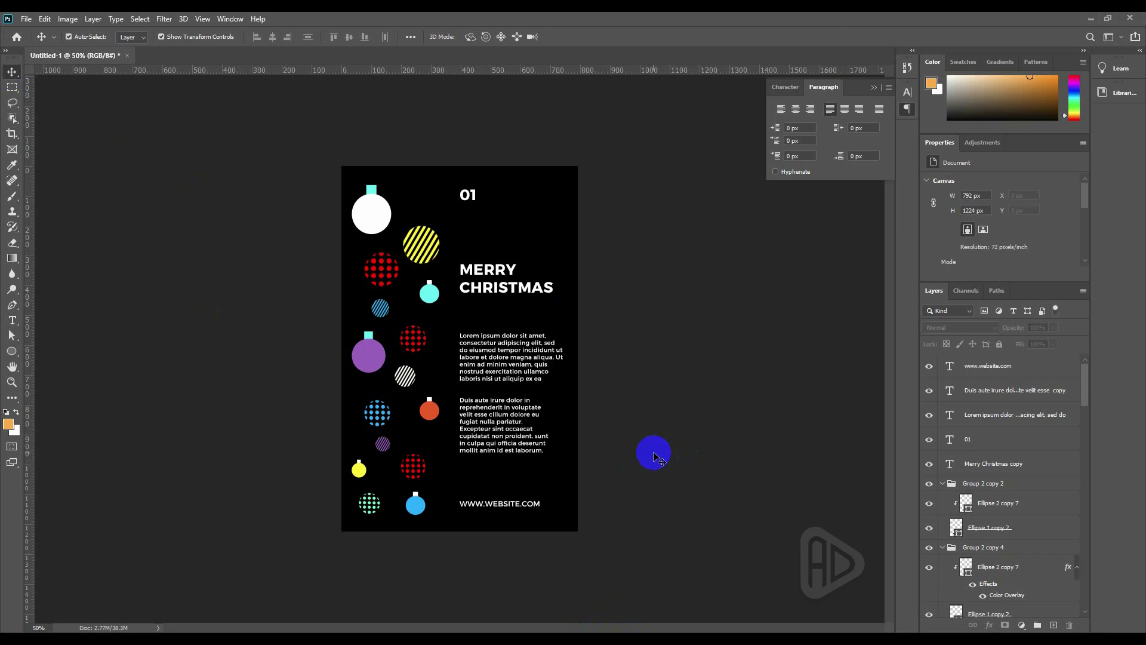
# Save the document as Merry Christmas Poster Design in Photoshop format in the desktop folder Merry Christmas Poster.
pyautogui.click(26, 19)
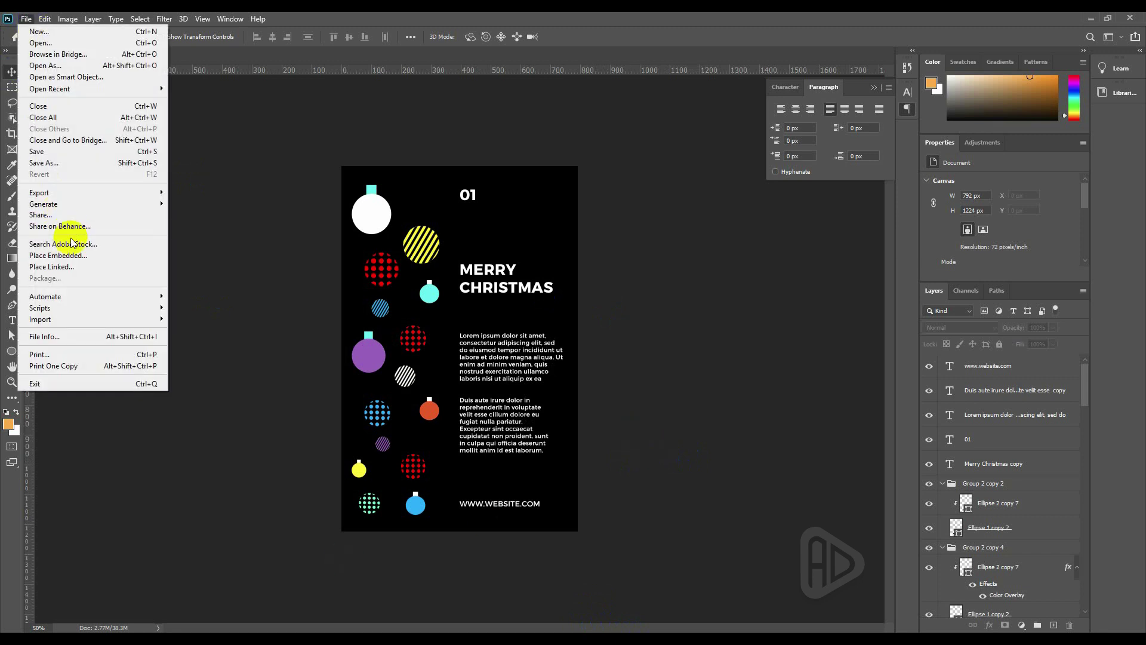
pyautogui.click(43, 162)
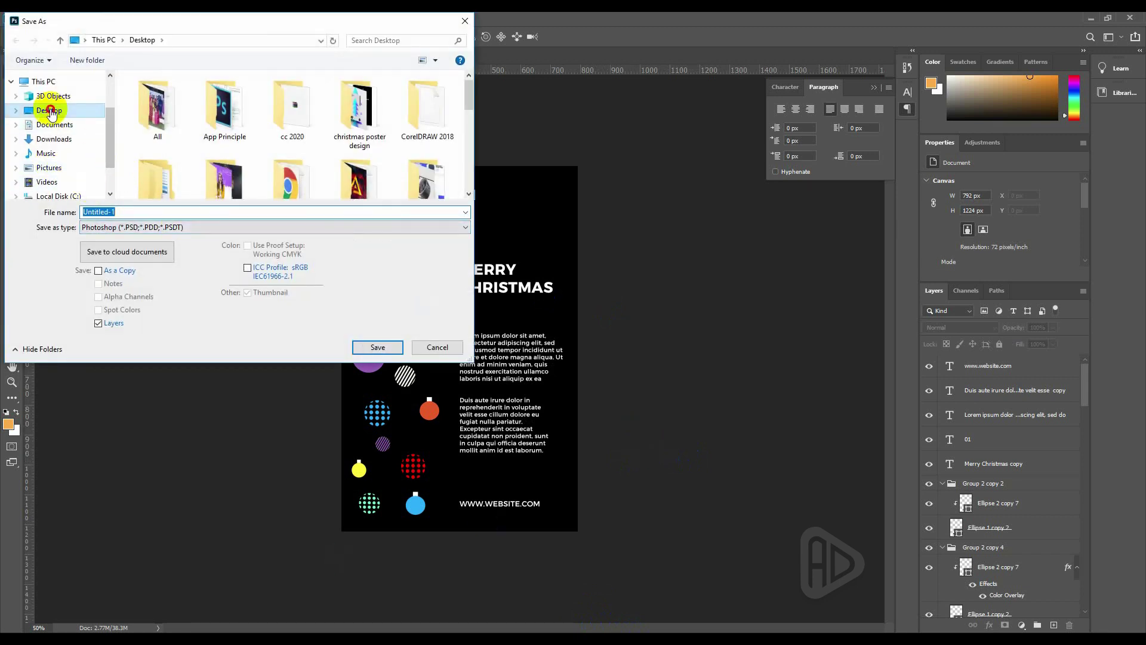
pyautogui.scroll(-5, 298, 131)
pyautogui.doubleClick(302, 113)
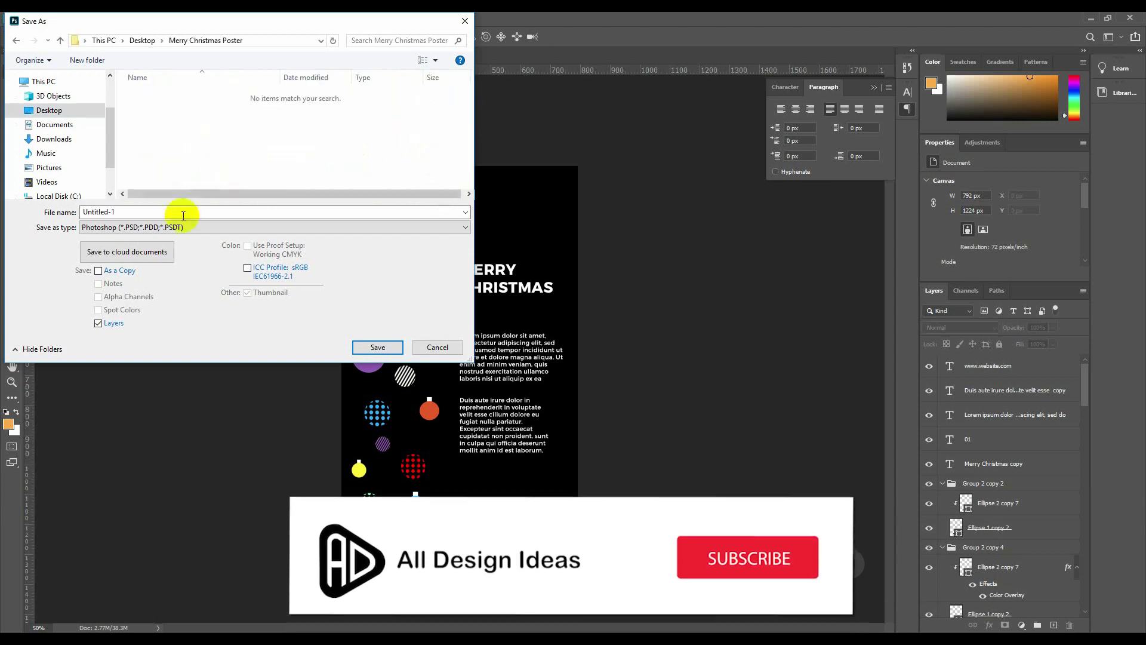
pyautogui.write('M')
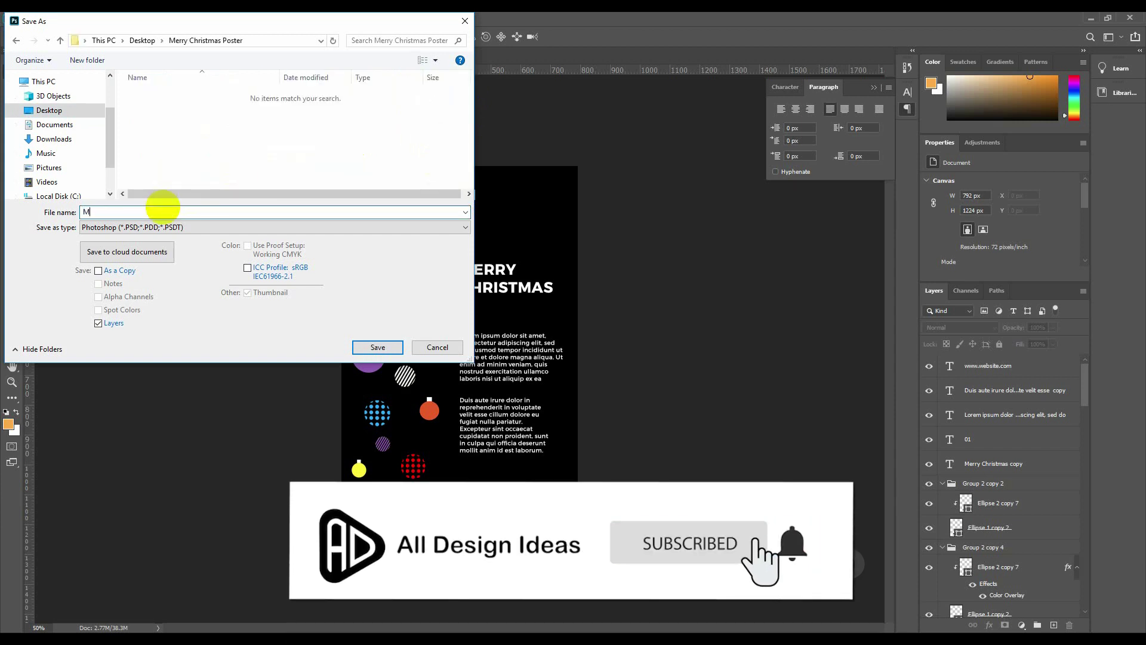
pyautogui.write('erry Christmas P')
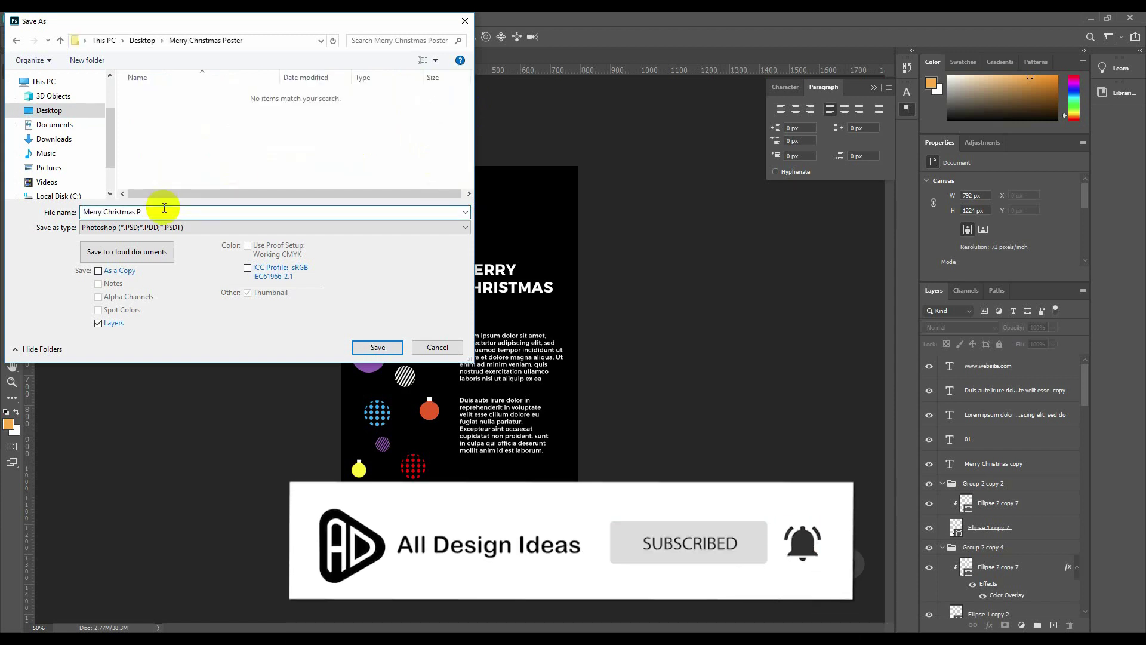
pyautogui.write('oster Design')
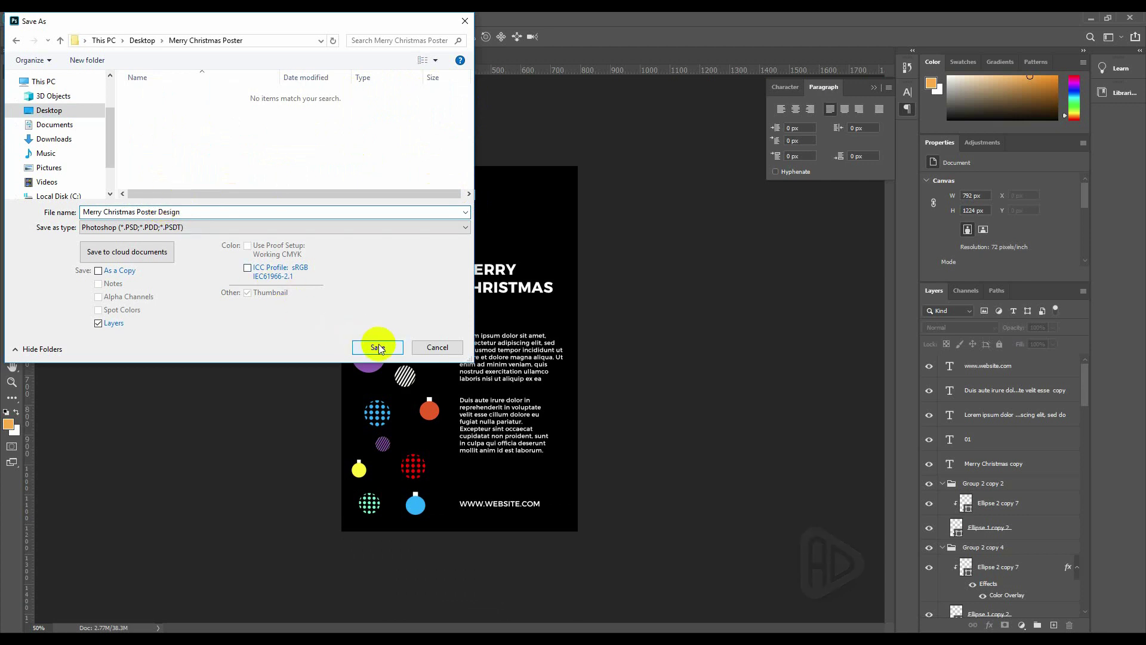
pyautogui.click(377, 347)
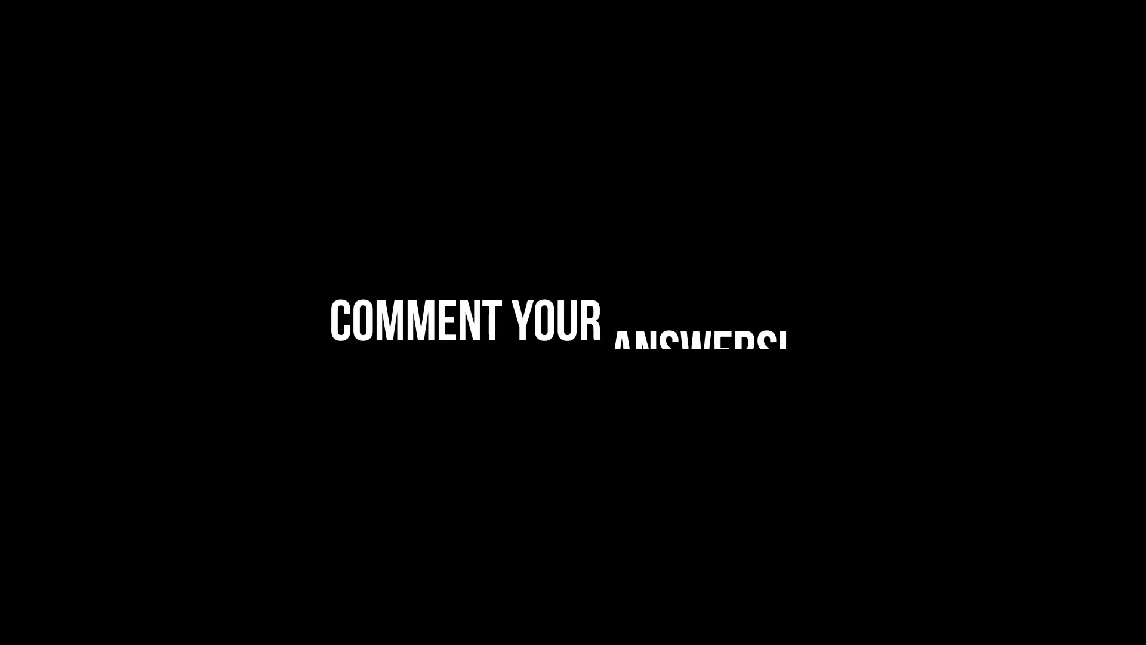